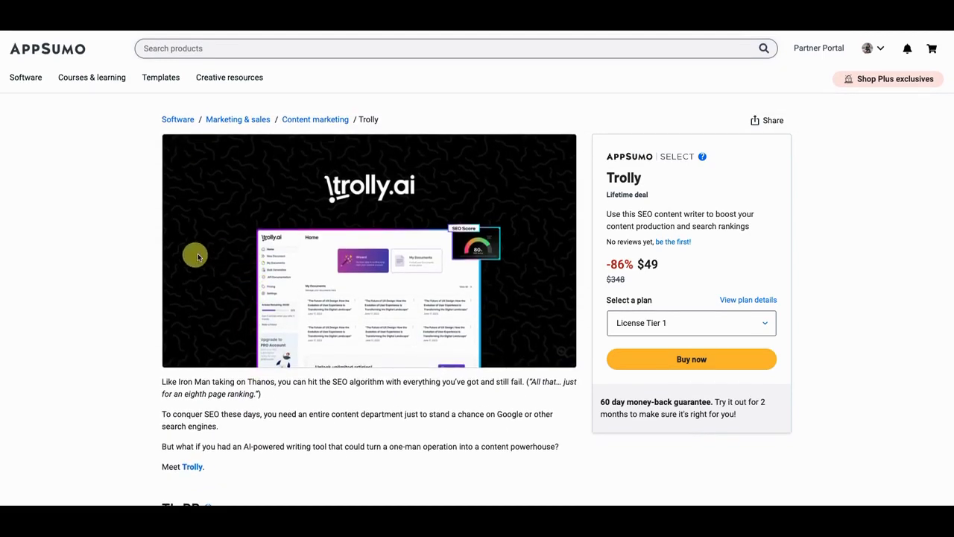
# Step: Examine the Trolly deal page from its introduction through the TL;DR and At-a-glance sections to the start of the Overview
pyautogui.scroll(-1, 175, 250)
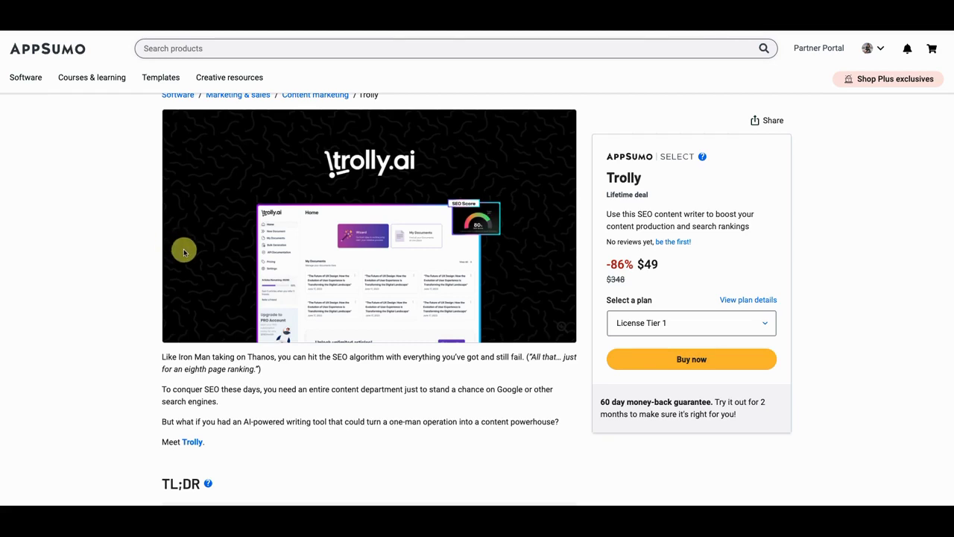
pyautogui.scroll(-1, 205, 254)
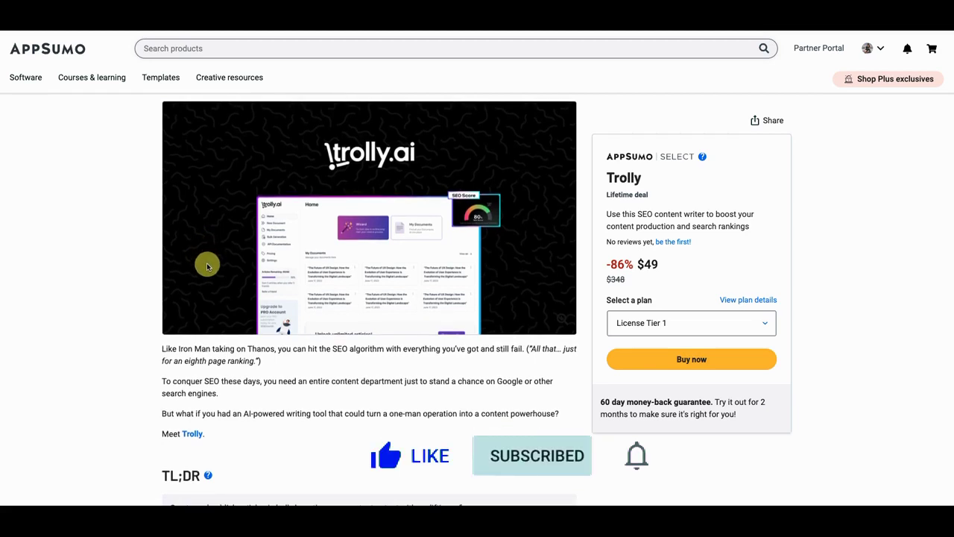
pyautogui.scroll(-3, 207, 266)
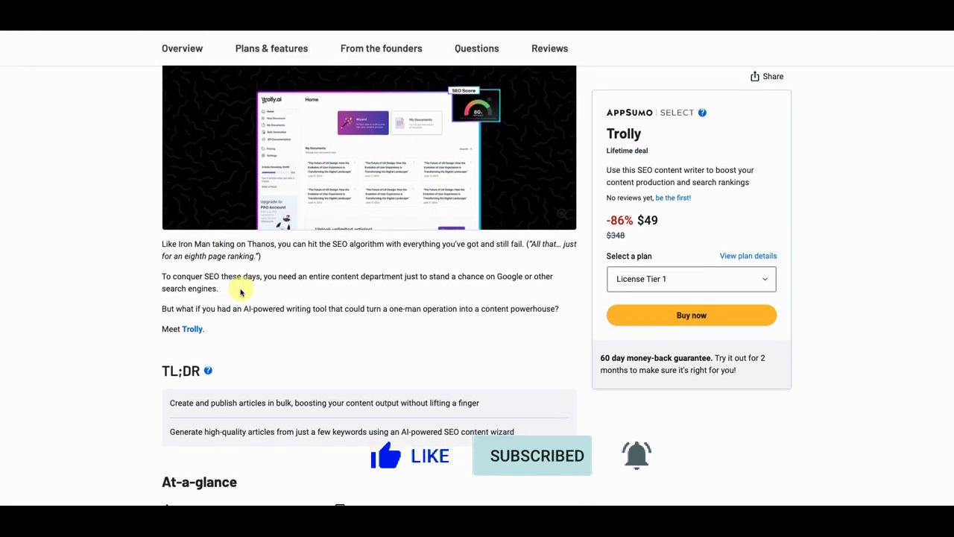
pyautogui.scroll(-2, 241, 293)
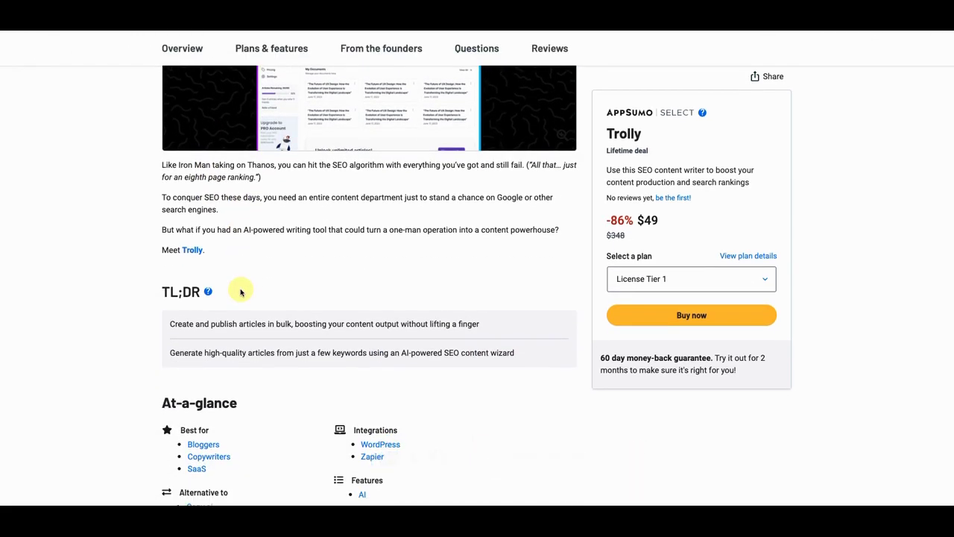
pyautogui.scroll(-1, 241, 295)
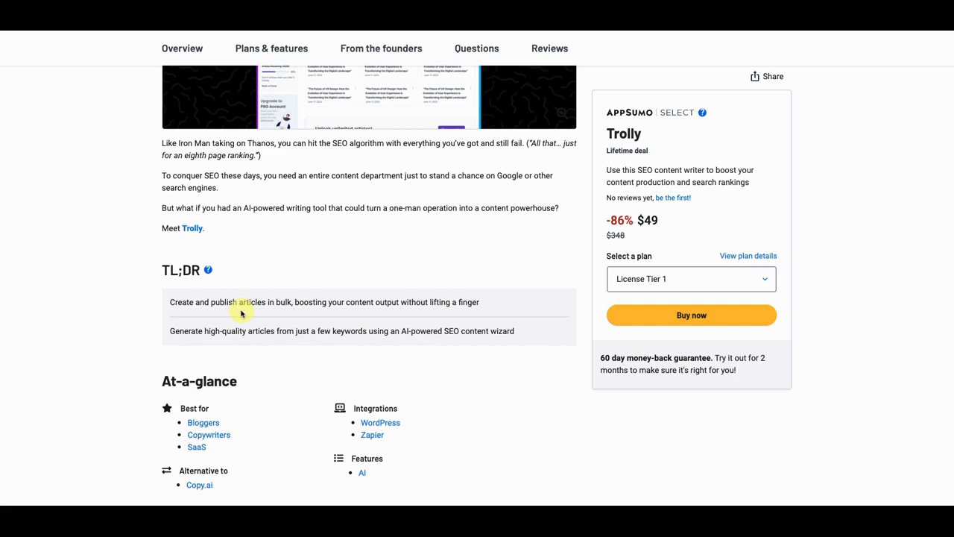
pyautogui.scroll(-1, 240, 315)
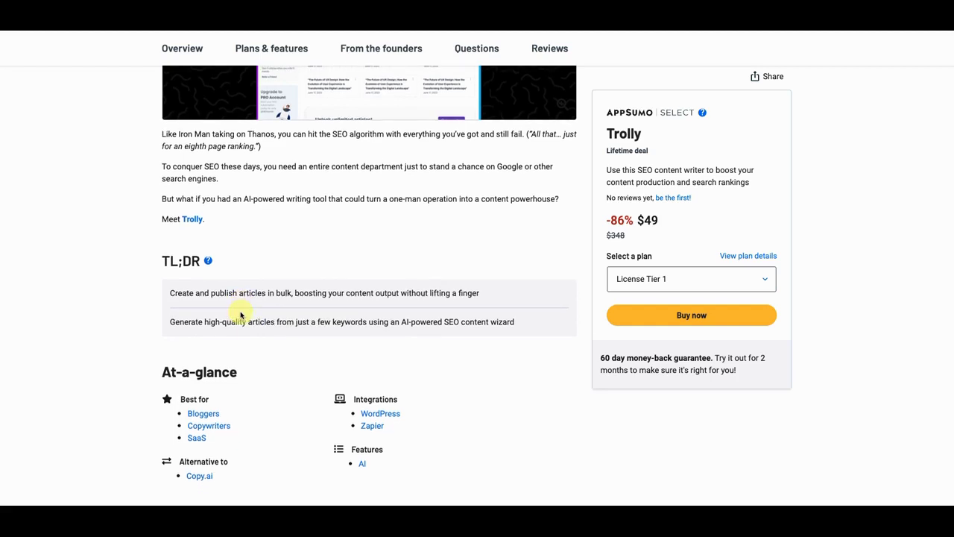
pyautogui.scroll(-4, 241, 314)
pyautogui.scroll(-2, 271, 328)
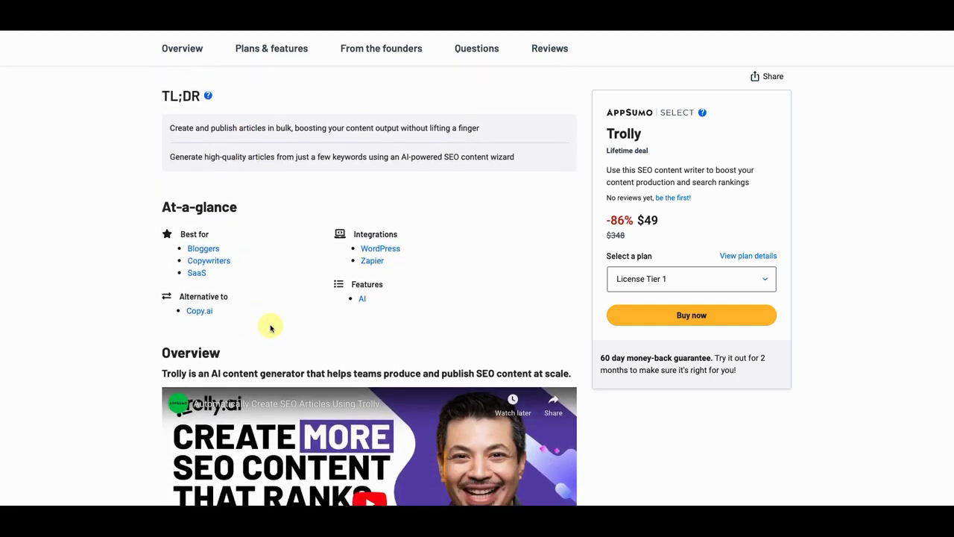
pyautogui.scroll(-2, 296, 318)
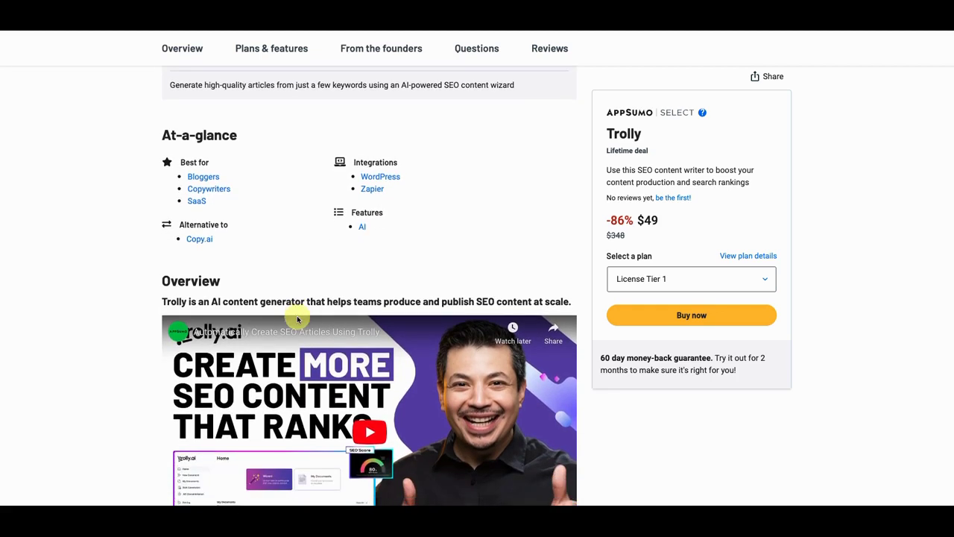
pyautogui.scroll(3, 298, 320)
pyautogui.scroll(8, 297, 319)
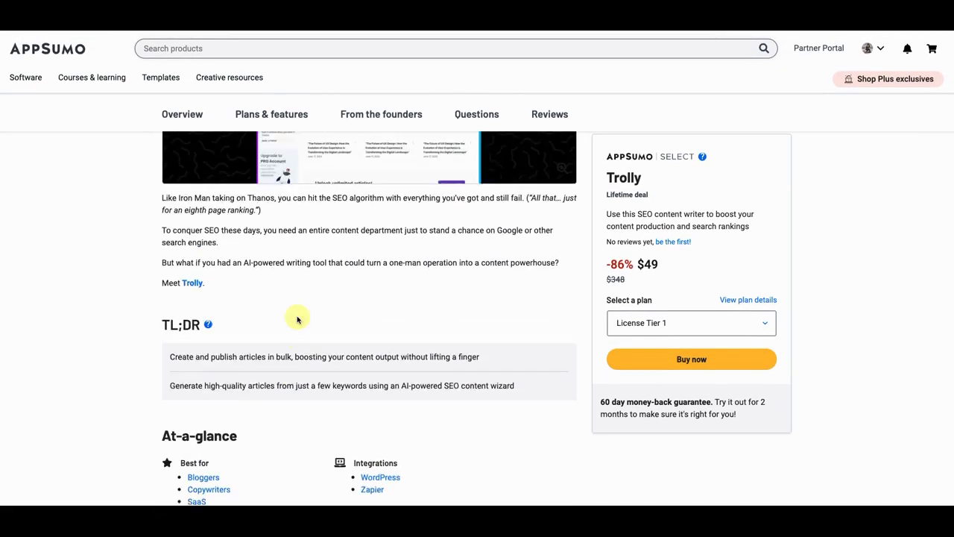
pyautogui.scroll(1, 297, 319)
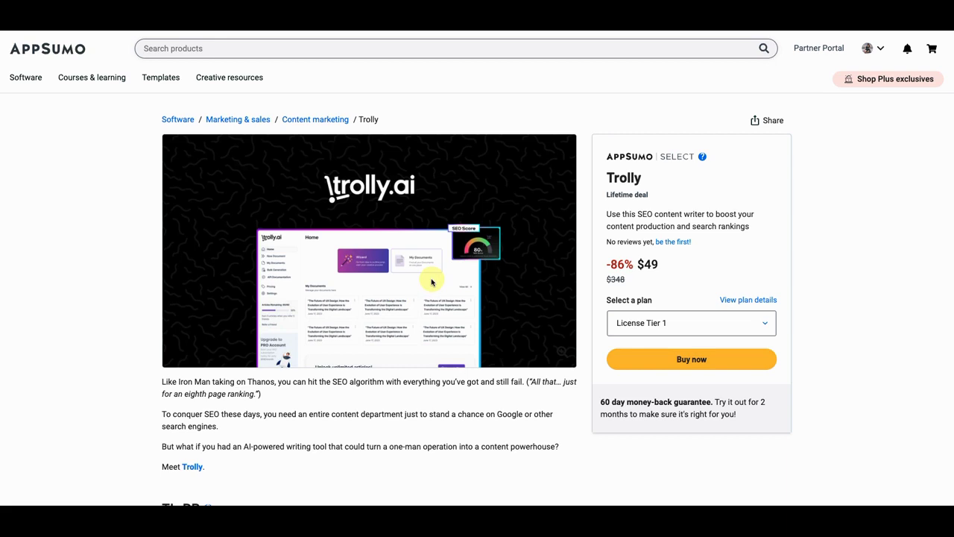
pyautogui.scroll(-1, 420, 279)
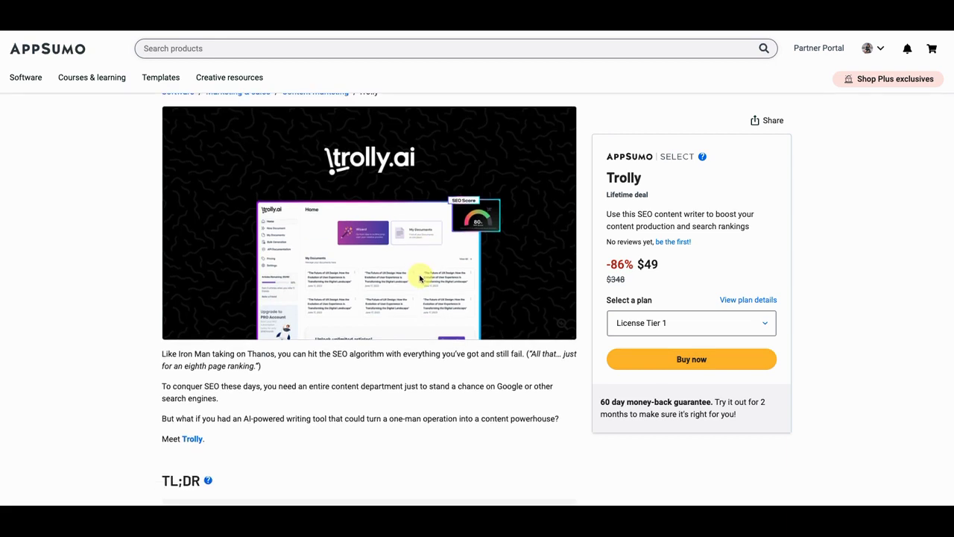
pyautogui.scroll(-2, 420, 278)
pyautogui.scroll(-3, 420, 279)
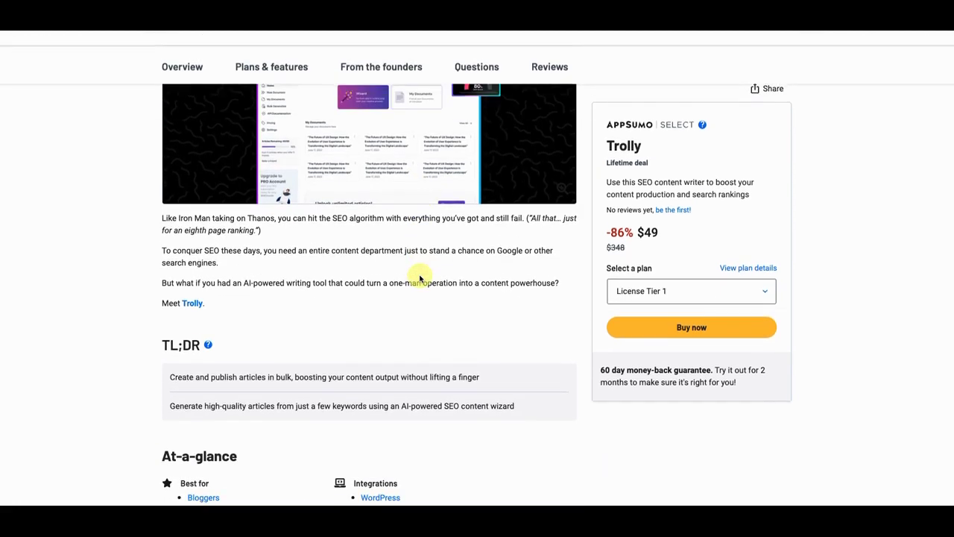
pyautogui.scroll(1, 419, 279)
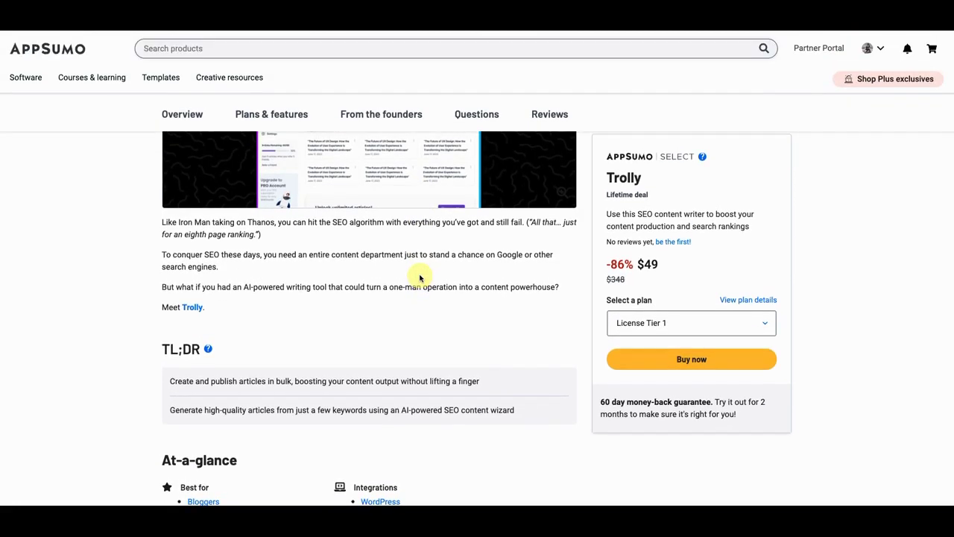
pyautogui.scroll(1, 420, 278)
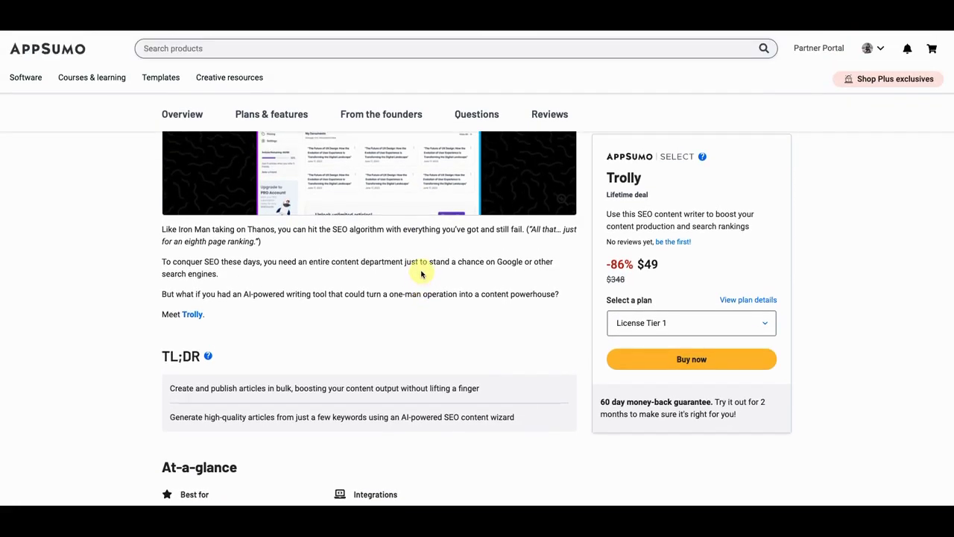
pyautogui.scroll(3, 422, 279)
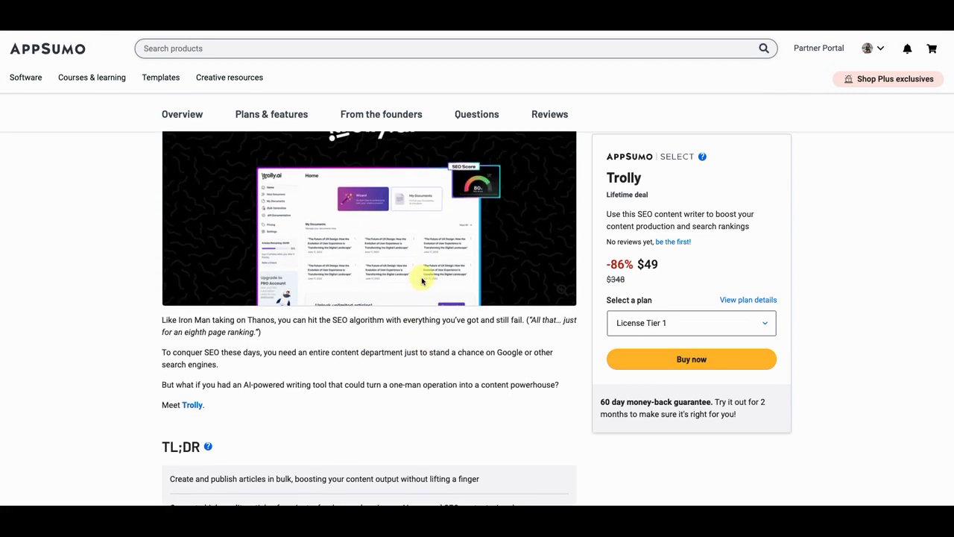
pyautogui.scroll(2, 422, 281)
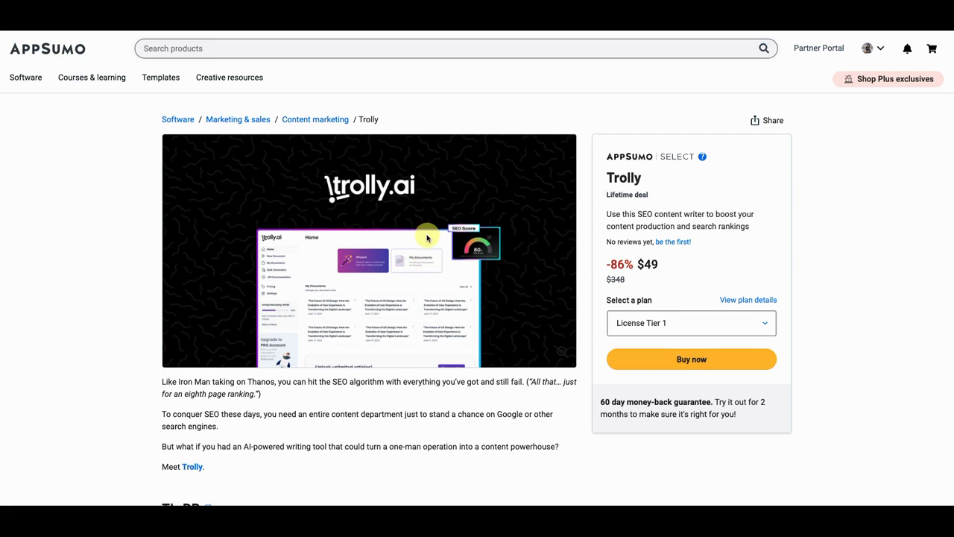
pyautogui.scroll(-1, 427, 237)
pyautogui.scroll(1, 427, 237)
pyautogui.scroll(-1, 426, 237)
pyautogui.scroll(1, 410, 231)
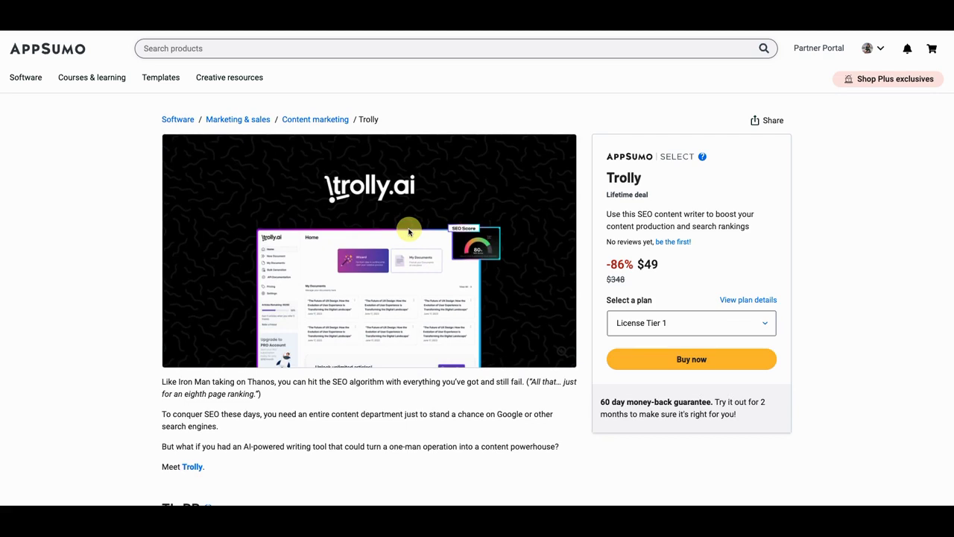
# Step: Read Trolly's At-a-glance details and the Overview text about article outlines, article length and supported languages
pyautogui.scroll(-1, 409, 232)
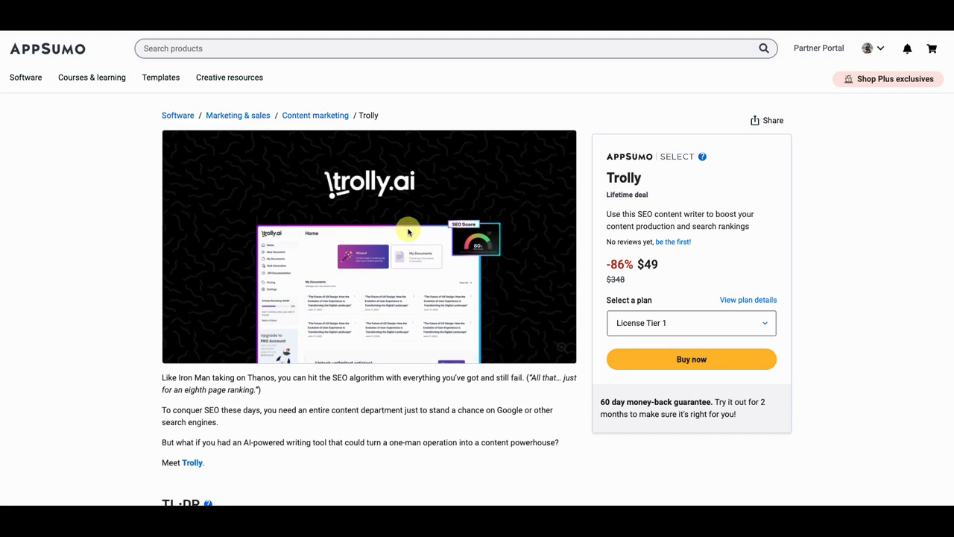
pyautogui.scroll(-1, 408, 233)
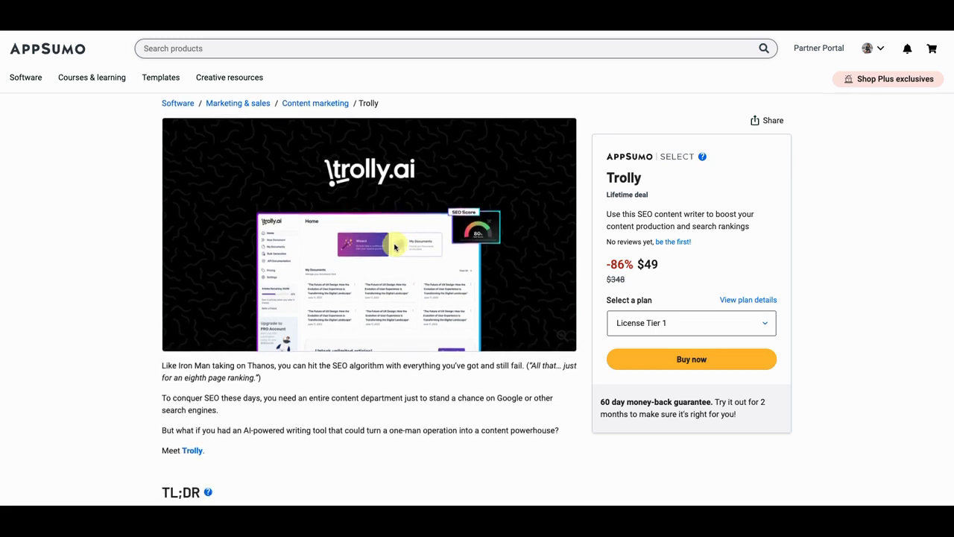
pyautogui.scroll(-1, 394, 246)
pyautogui.scroll(-5, 384, 257)
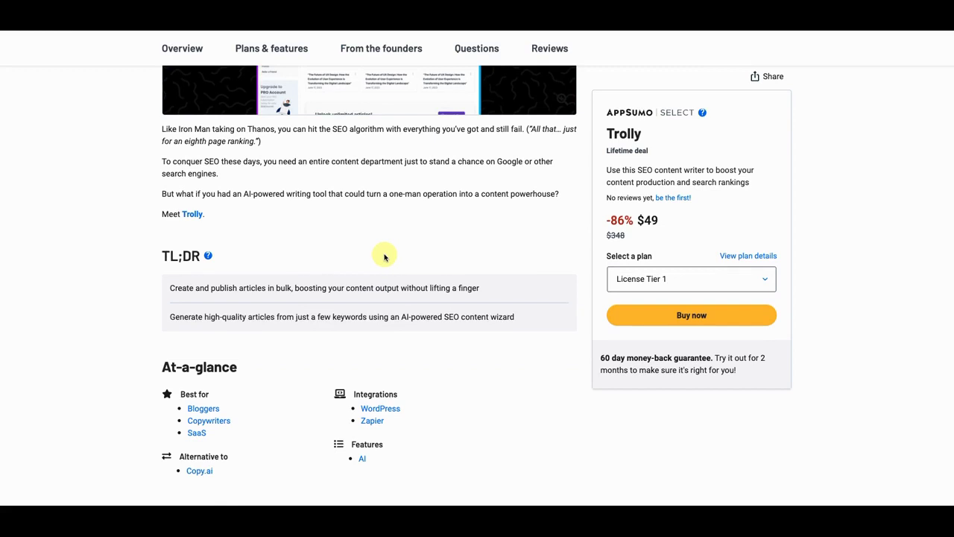
pyautogui.scroll(-2, 384, 257)
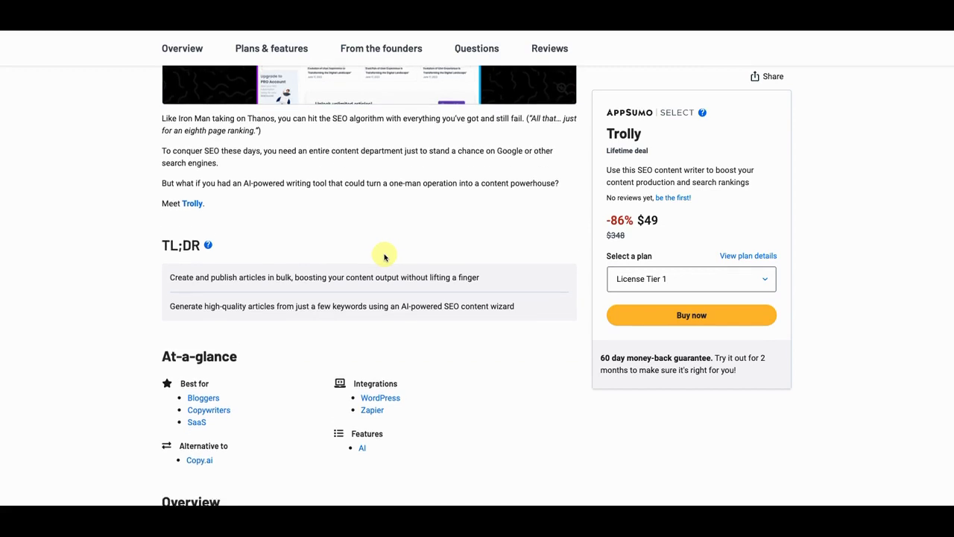
pyautogui.scroll(-3, 385, 256)
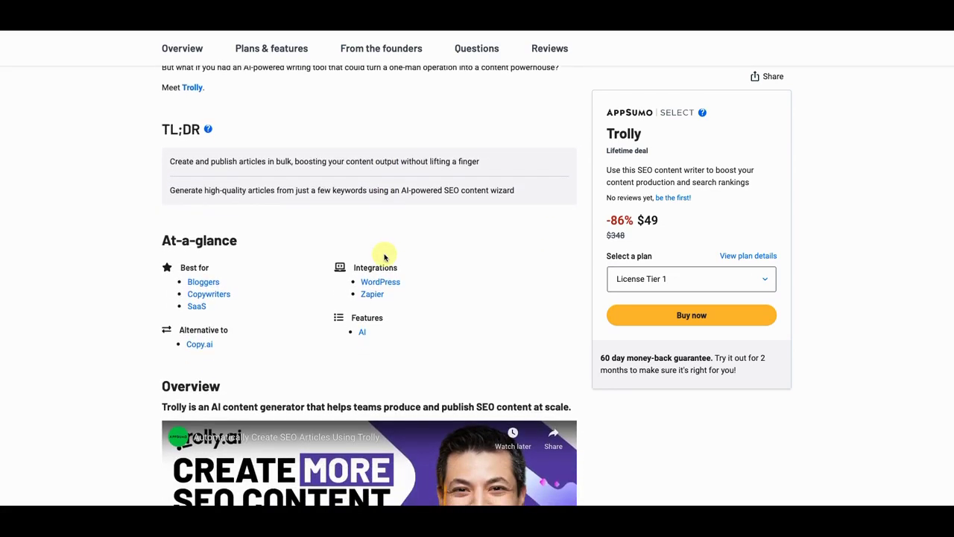
pyautogui.scroll(-2, 425, 266)
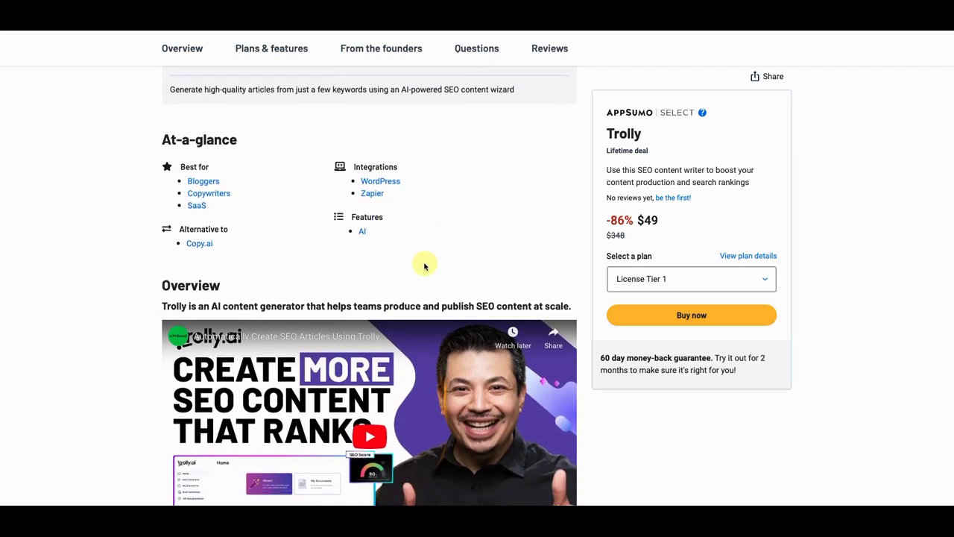
pyautogui.scroll(-1, 425, 266)
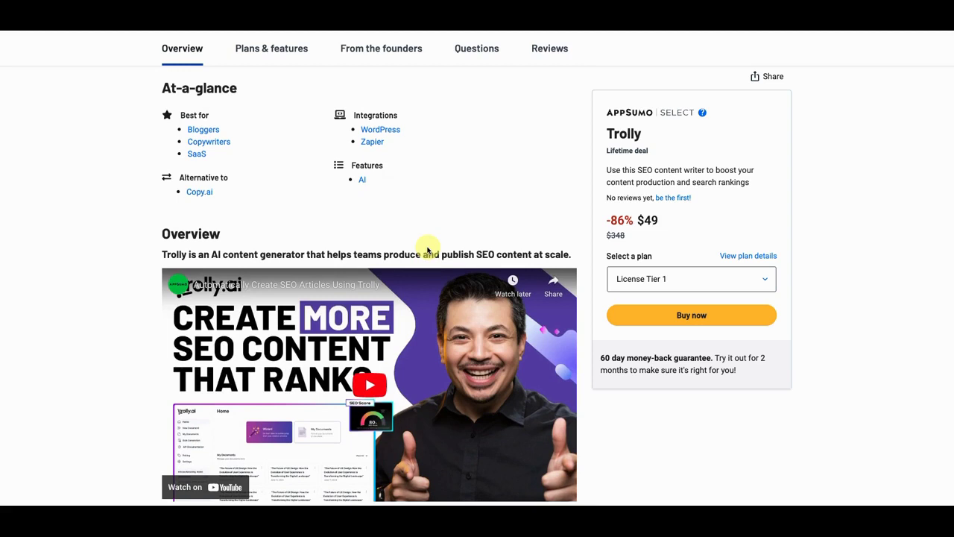
pyautogui.scroll(-1, 428, 250)
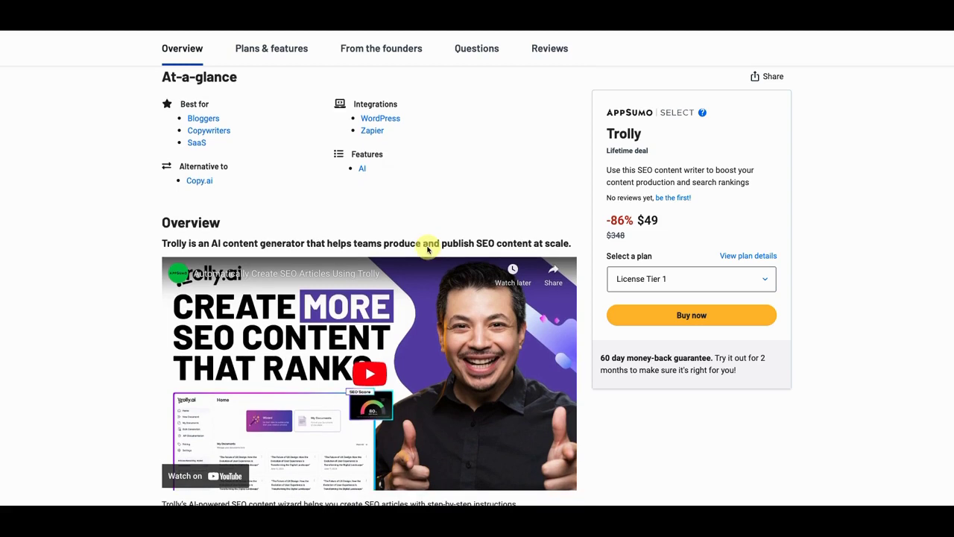
pyautogui.scroll(-1, 428, 250)
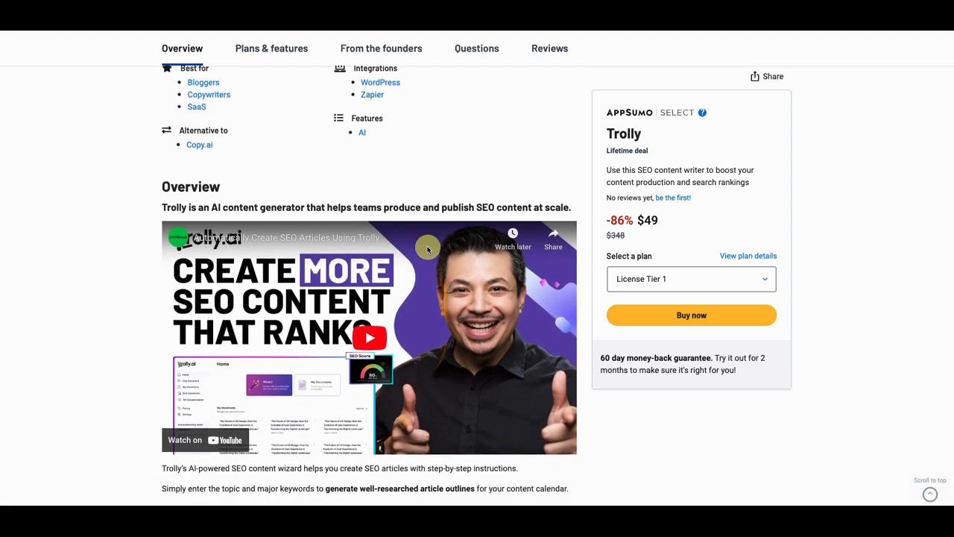
pyautogui.scroll(-1, 428, 250)
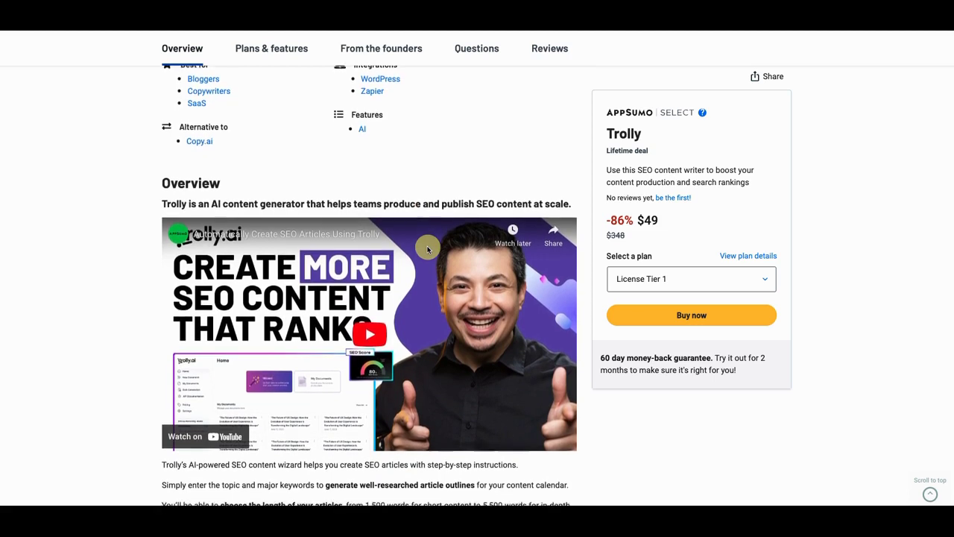
pyautogui.scroll(-1, 428, 249)
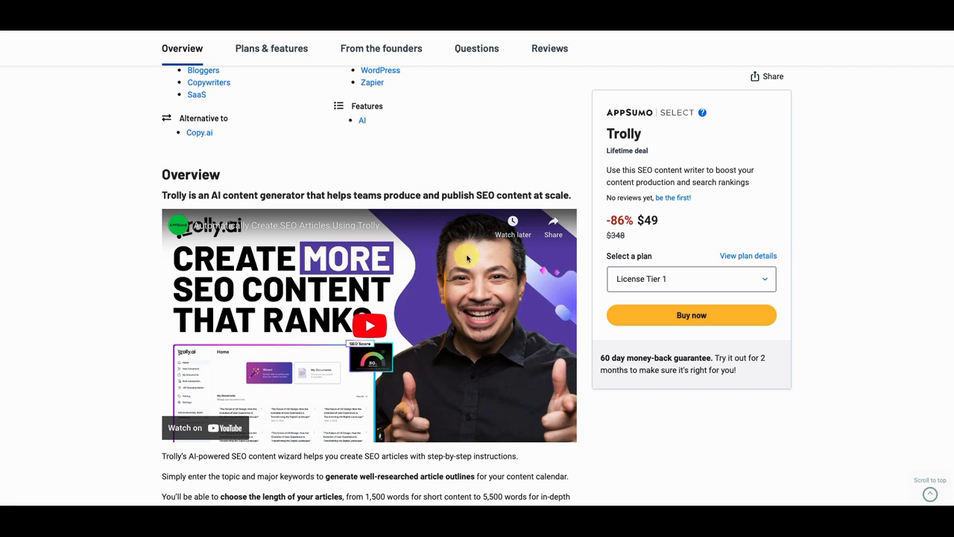
pyautogui.scroll(-1, 479, 263)
pyautogui.scroll(-1, 479, 262)
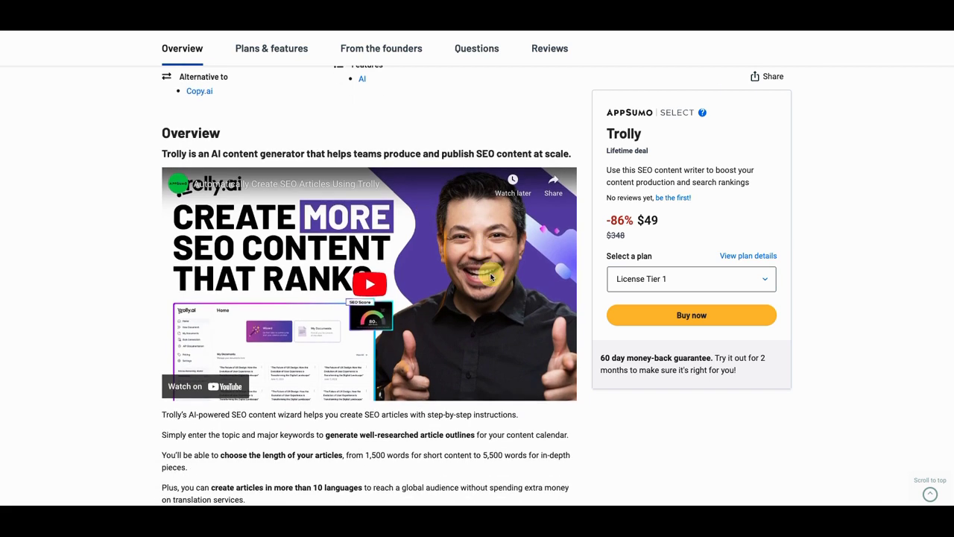
pyautogui.scroll(-2, 492, 278)
pyautogui.scroll(-1, 512, 297)
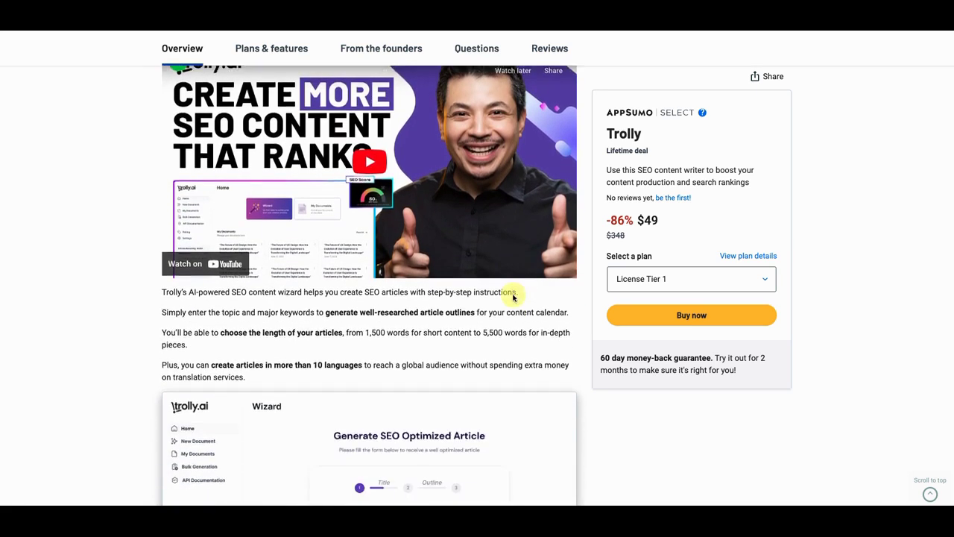
pyautogui.scroll(5, 513, 296)
pyautogui.scroll(6, 509, 297)
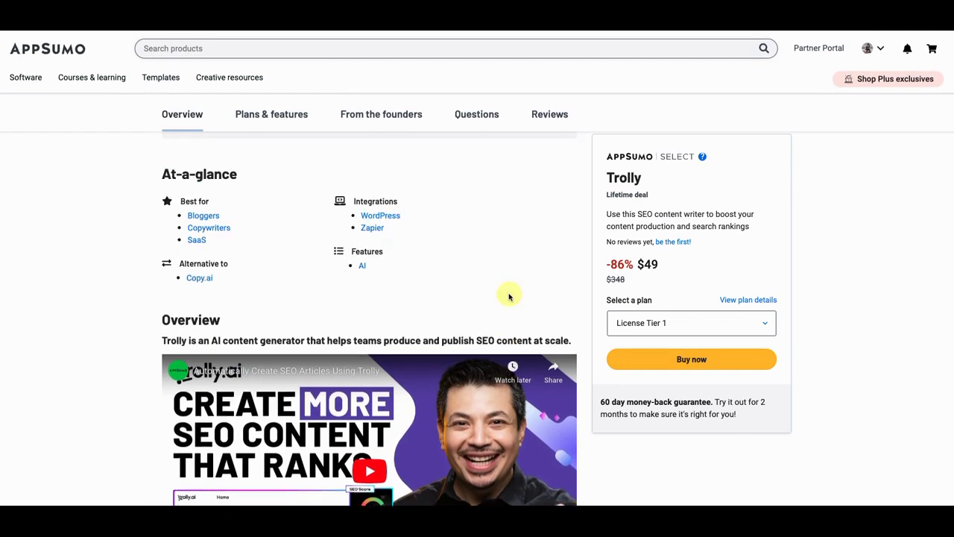
pyautogui.scroll(4, 509, 297)
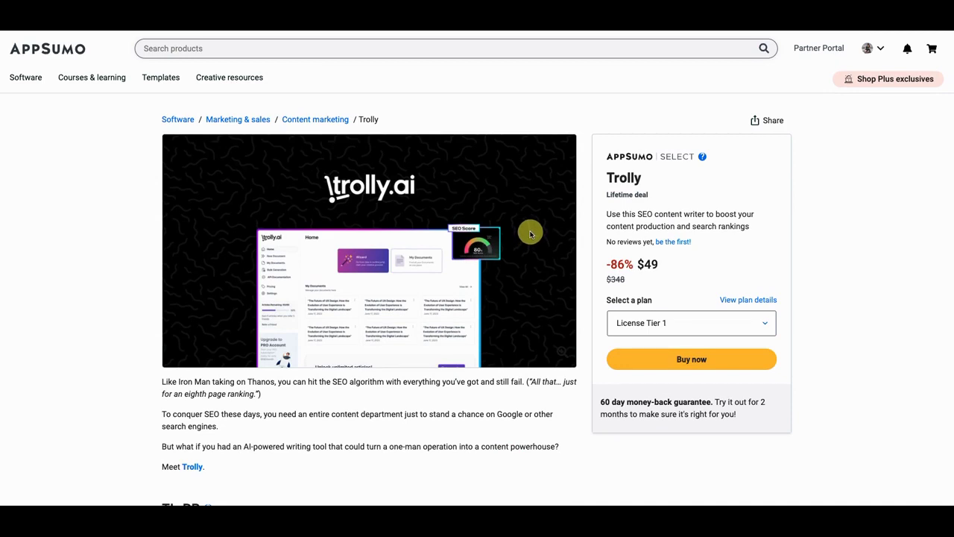
# Step: Skim the Trolly deal page from its introduction through the TL;DR, At-a-glance and Overview sections
pyautogui.scroll(-1, 530, 234)
pyautogui.scroll(1, 530, 233)
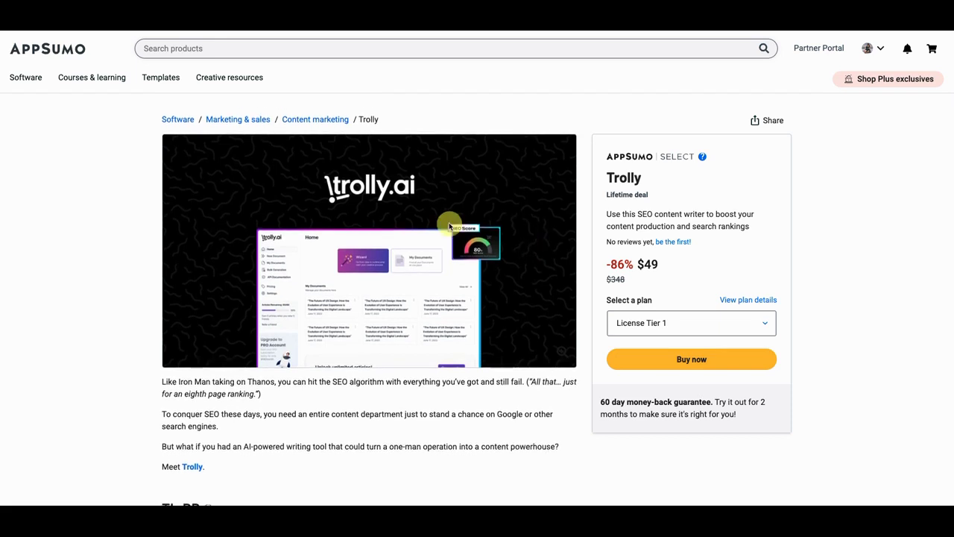
pyautogui.scroll(-5, 434, 204)
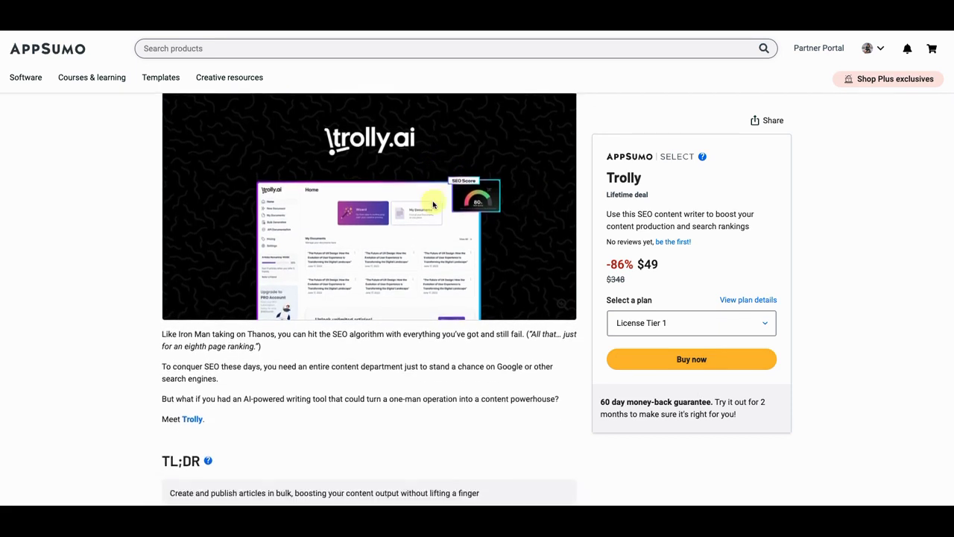
pyautogui.scroll(-4, 433, 204)
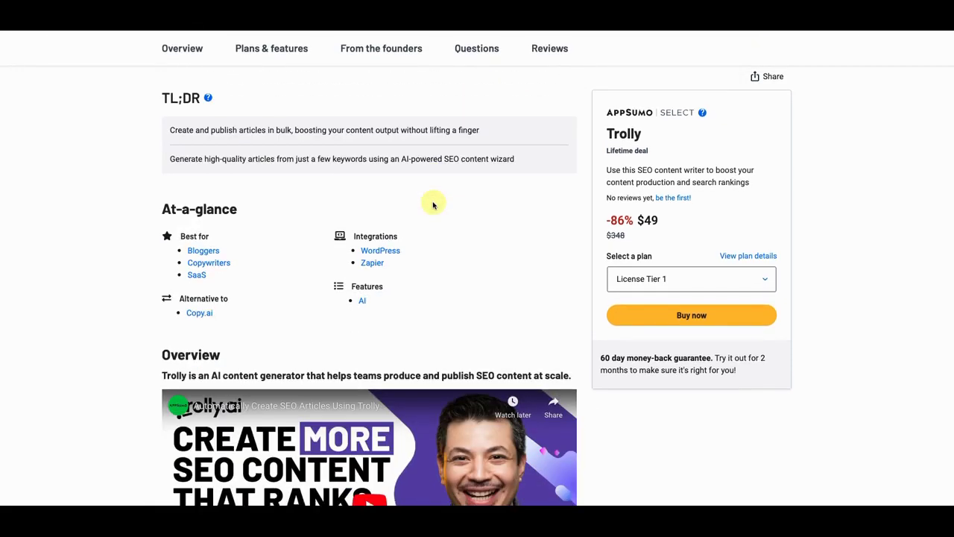
pyautogui.scroll(-1, 434, 205)
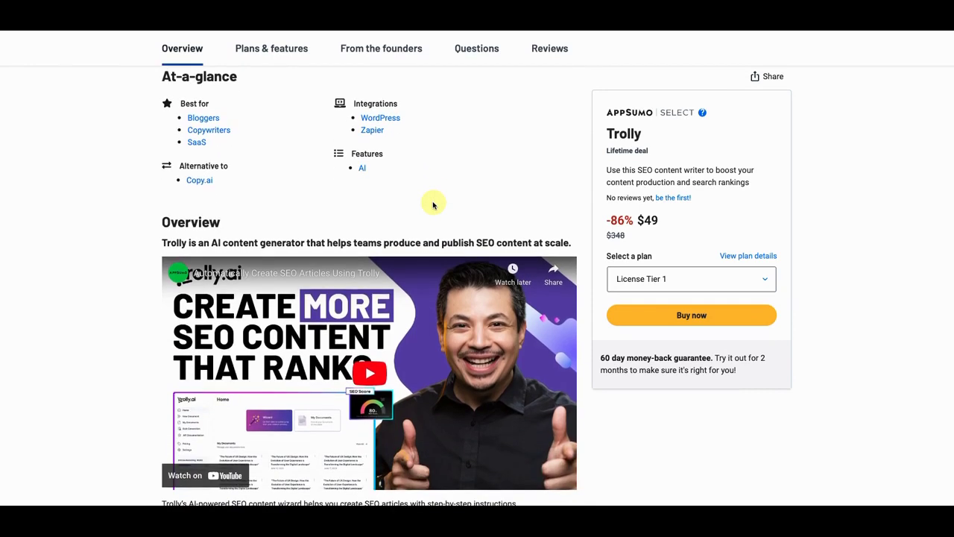
pyautogui.scroll(-1, 433, 205)
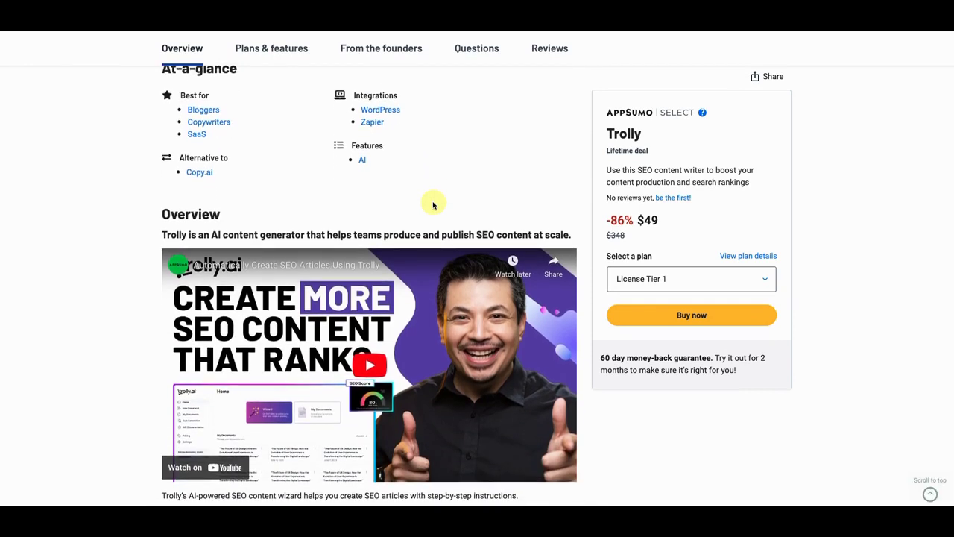
pyautogui.scroll(-1, 433, 204)
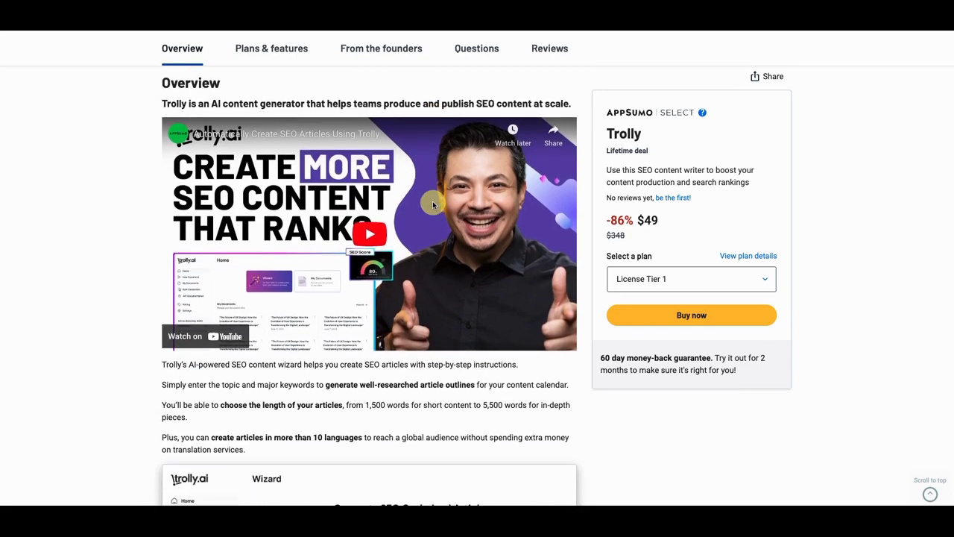
pyautogui.scroll(-12, 433, 205)
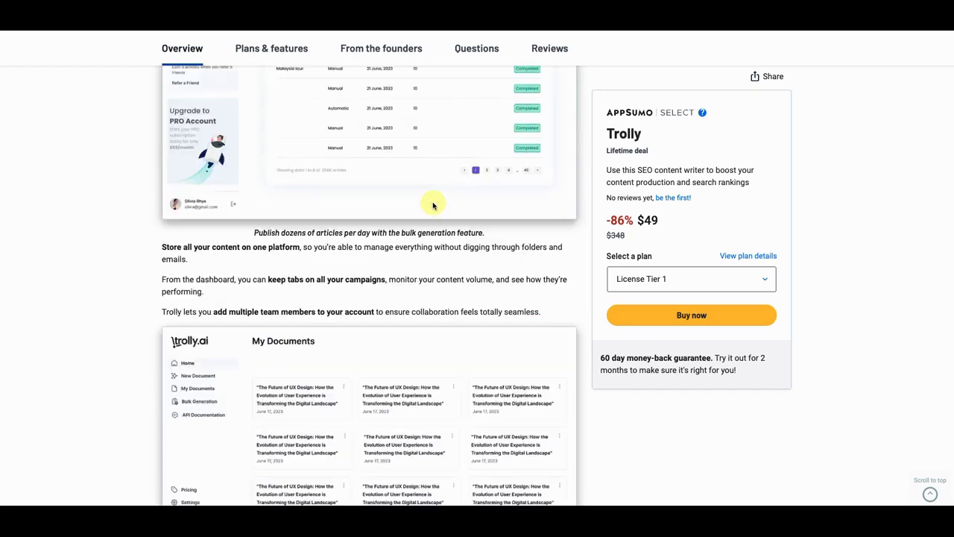
# Step: Examine Trolly's Plans & features section, covering both license tiers, the features included in all plans, and the deal terms & conditions
pyautogui.scroll(-15, 433, 205)
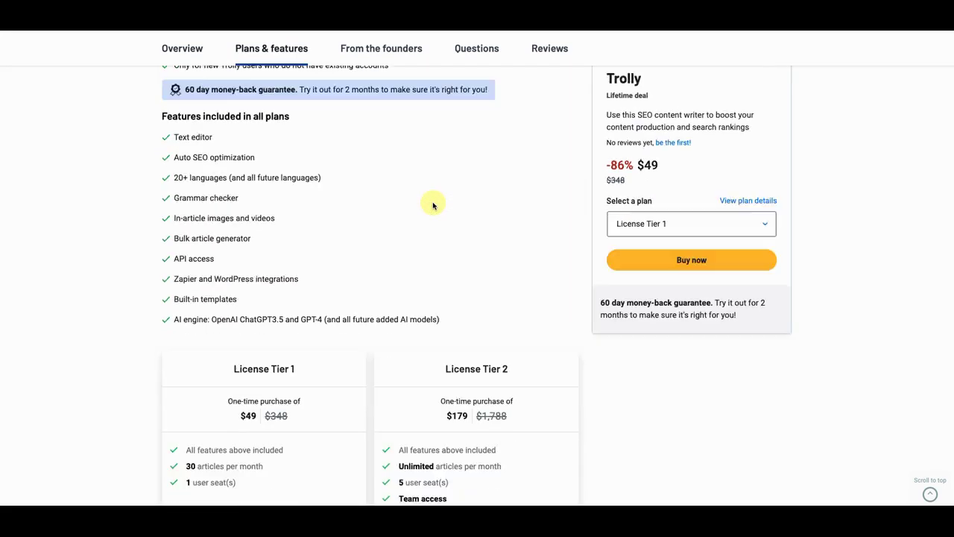
pyautogui.scroll(1, 433, 191)
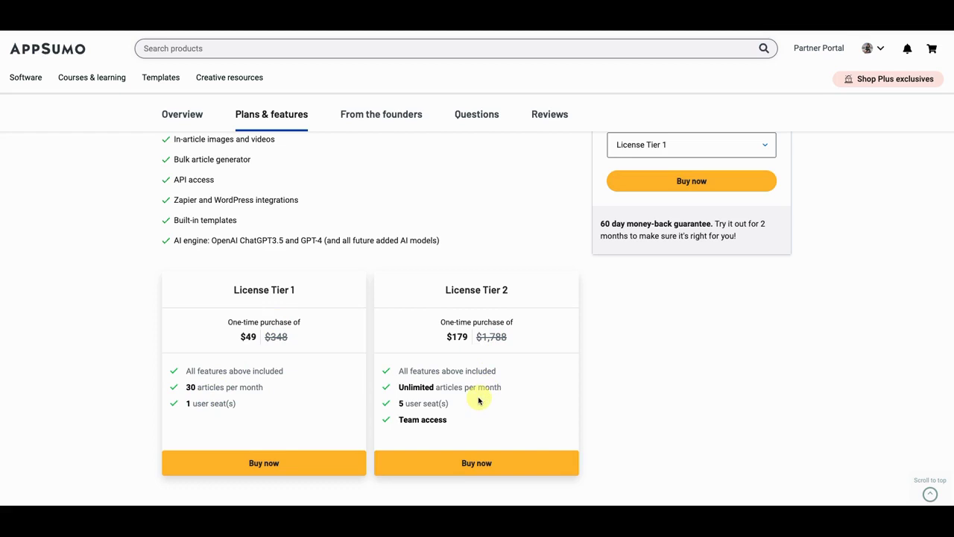
pyautogui.scroll(5, 479, 401)
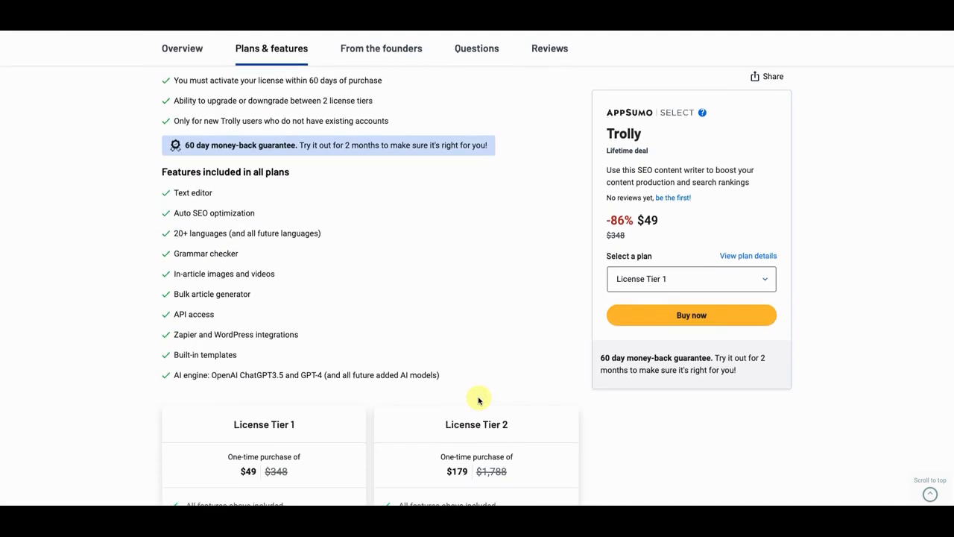
pyautogui.scroll(-1, 479, 401)
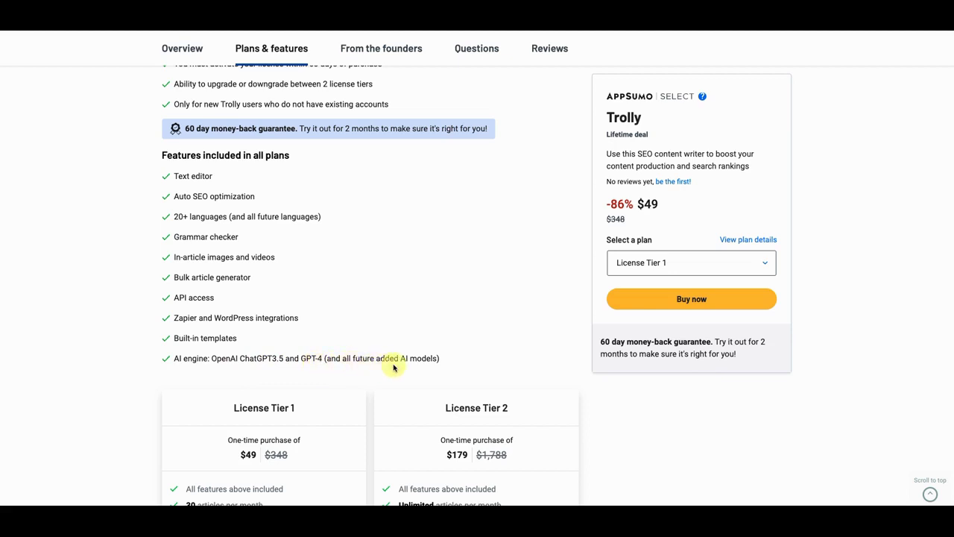
pyautogui.scroll(1, 351, 354)
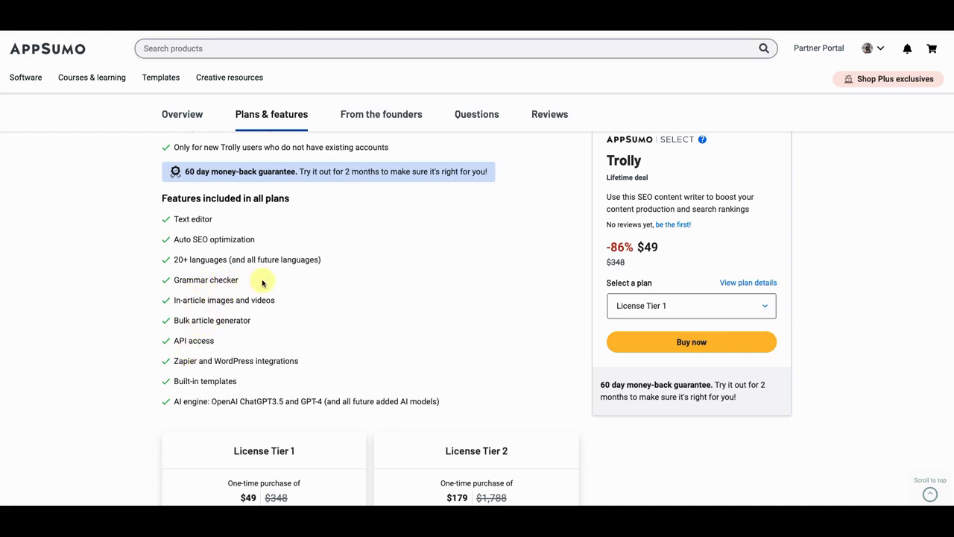
pyautogui.scroll(1, 264, 281)
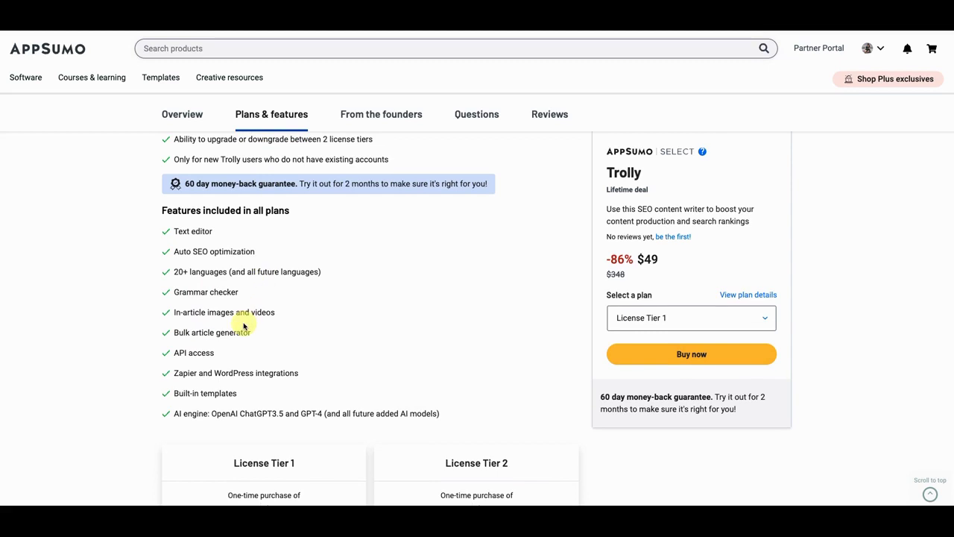
pyautogui.scroll(3, 245, 324)
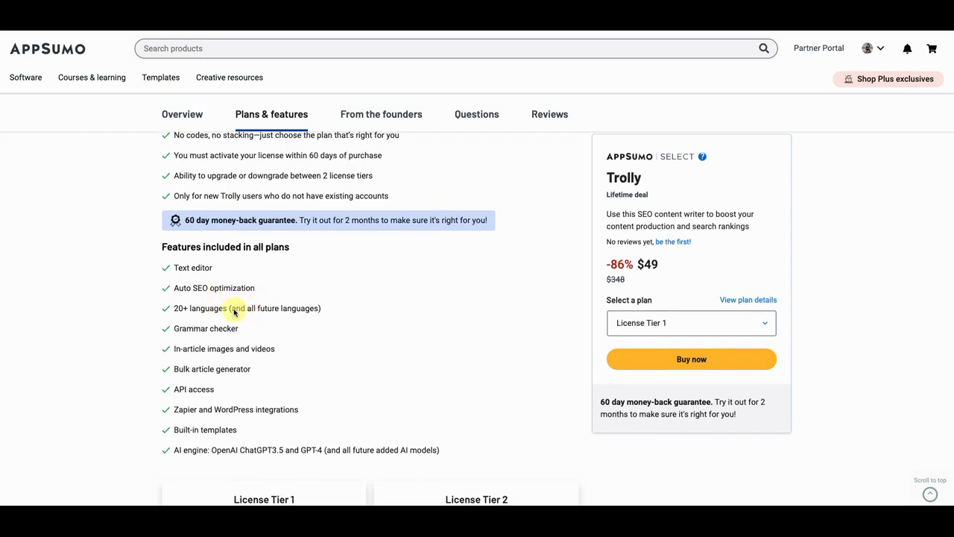
pyautogui.scroll(1, 237, 311)
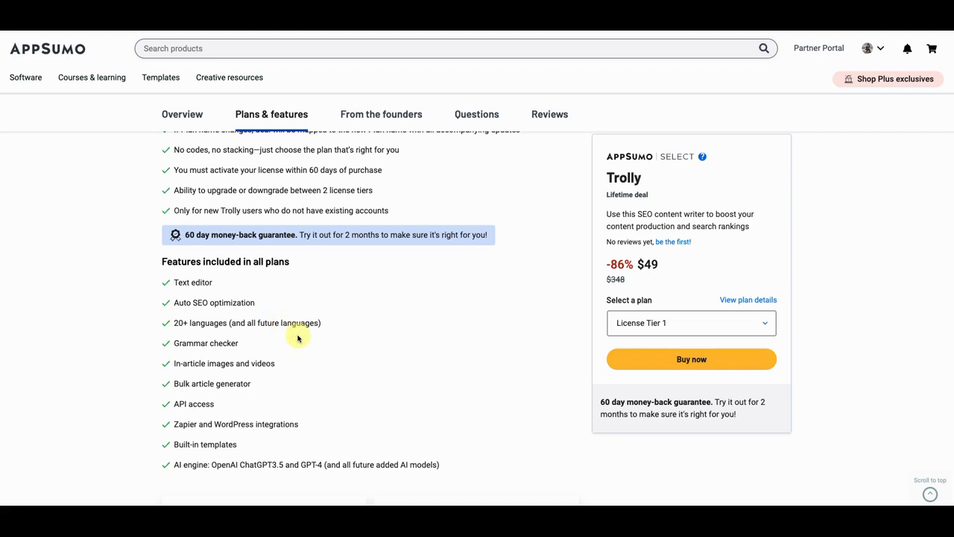
pyautogui.scroll(-1, 298, 336)
pyautogui.scroll(3, 297, 338)
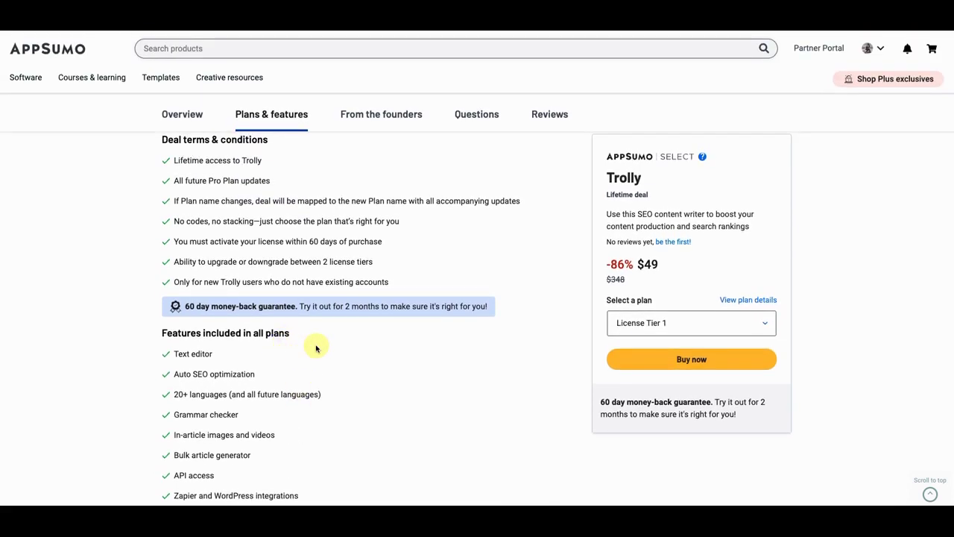
pyautogui.scroll(1, 316, 347)
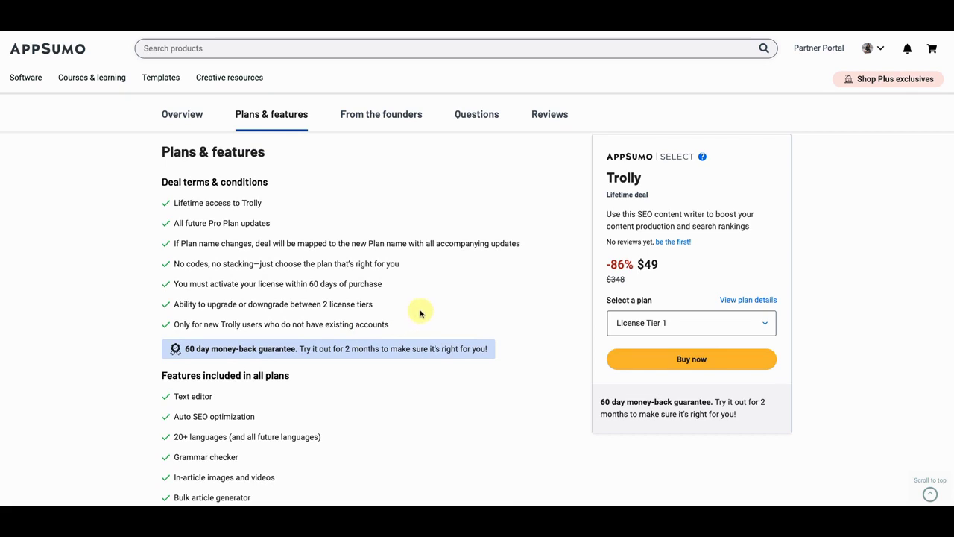
# Step: Go back to Trolly's Overview and examine the bulk generation text and the My Documents campaign dashboard image
pyautogui.scroll(6, 420, 314)
pyautogui.scroll(10, 420, 312)
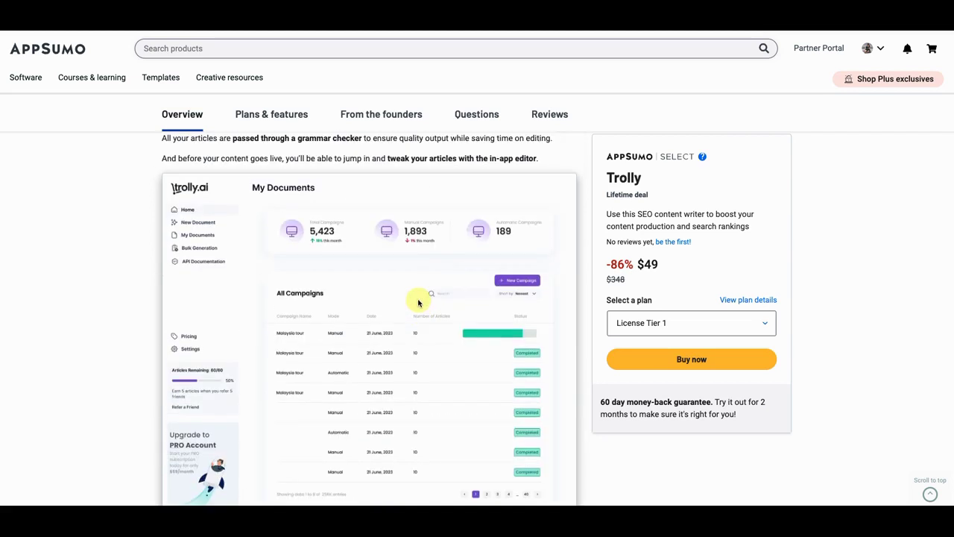
pyautogui.scroll(-1, 410, 299)
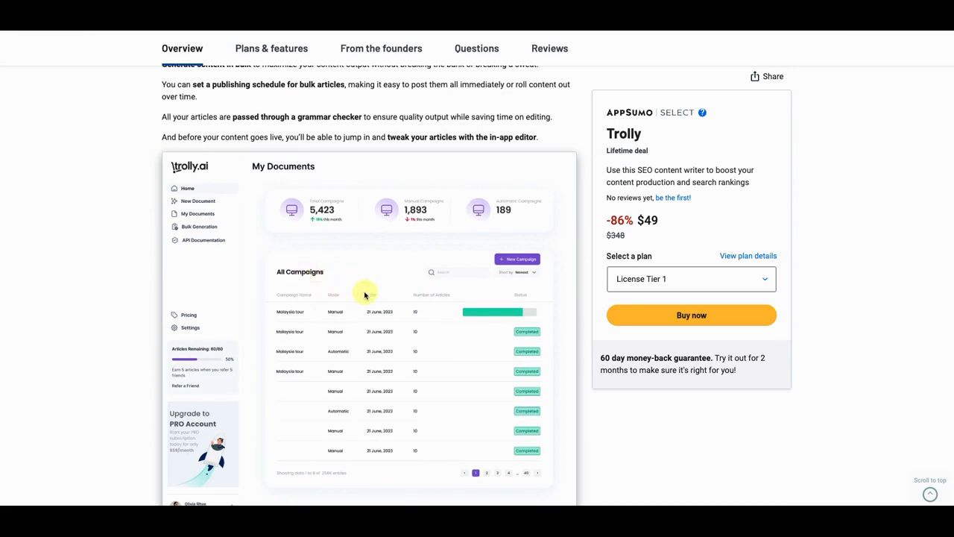
pyautogui.scroll(-1, 394, 270)
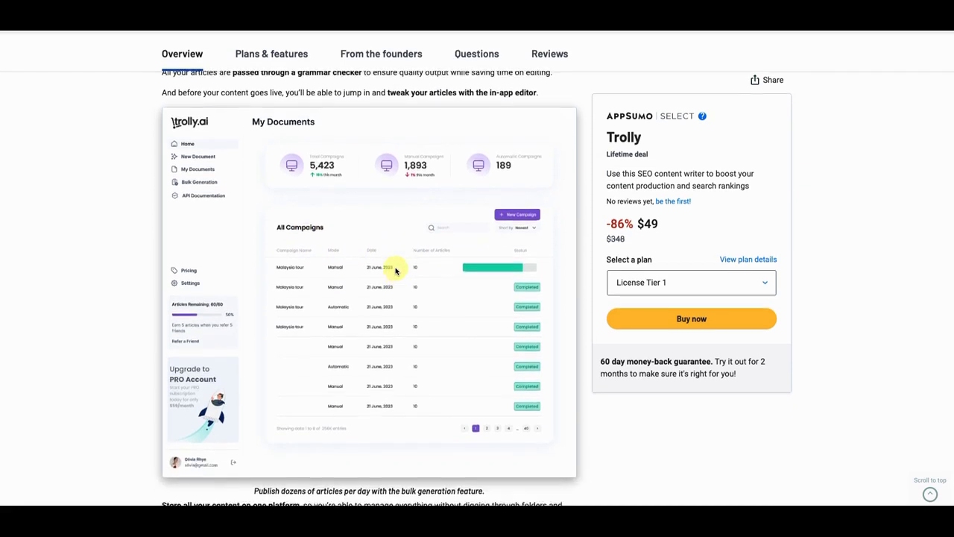
# Step: Switch to the Wordplay - Long-Form AI Writer deal page and look over its before-and-after comparison, demo video and At-a-glance details
pyautogui.scroll(4, 394, 268)
pyautogui.scroll(10, 299, 211)
pyautogui.scroll(3, 271, 190)
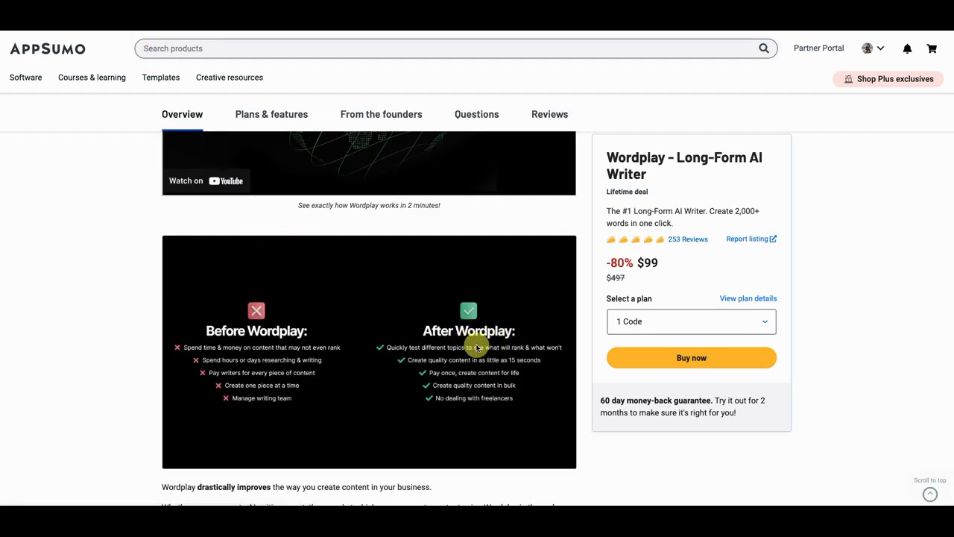
pyautogui.scroll(2, 486, 348)
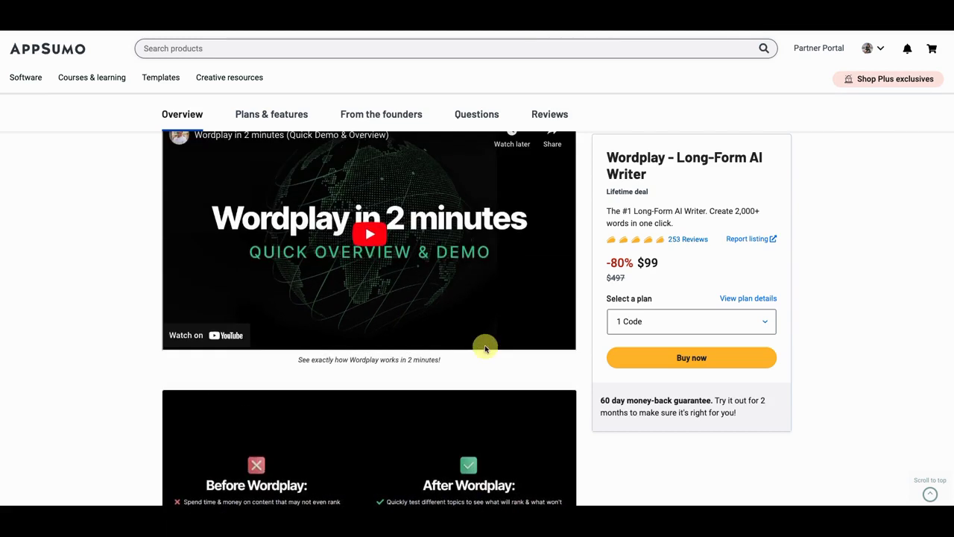
pyautogui.scroll(2, 485, 348)
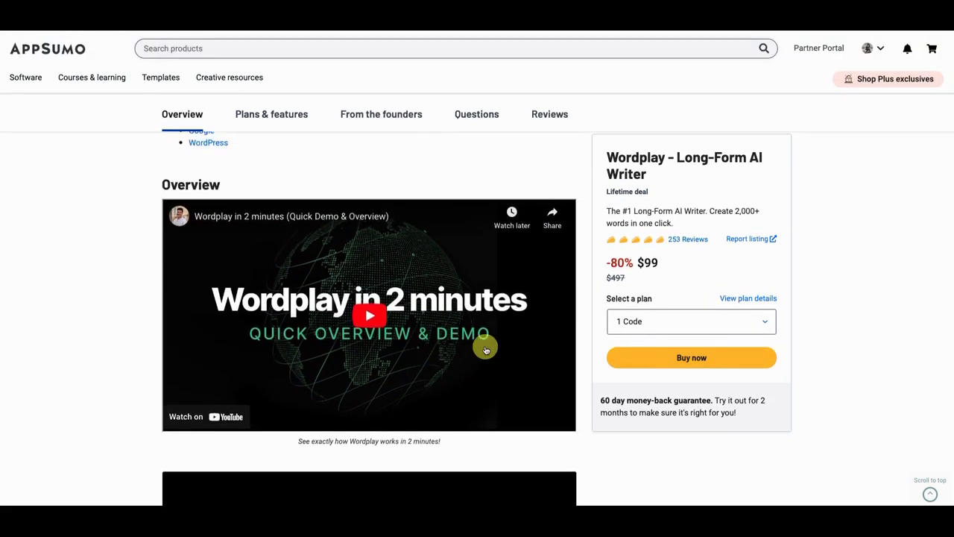
pyautogui.scroll(3, 485, 348)
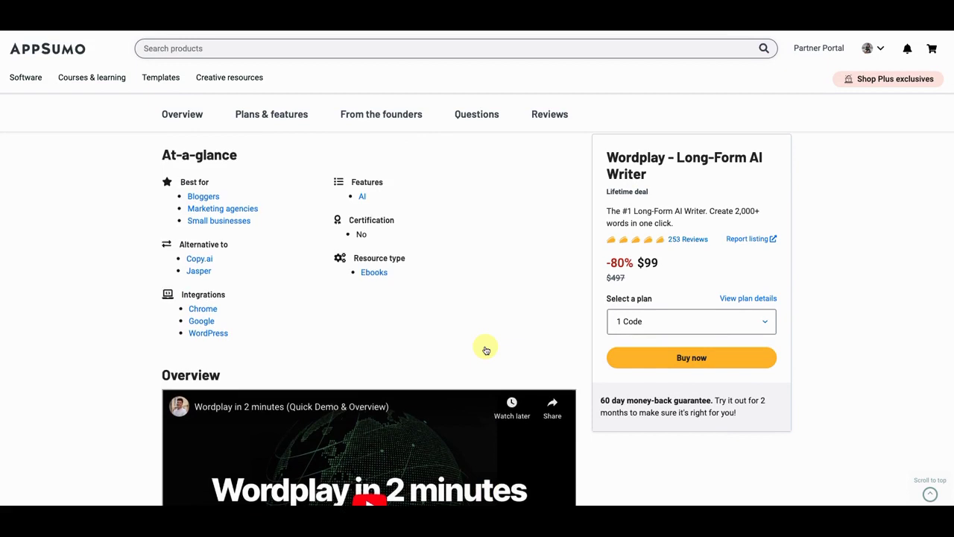
# Step: Read through Wordplay's Overview content and examine the prices, features and monthly word limits of its three plans
pyautogui.scroll(-1, 485, 348)
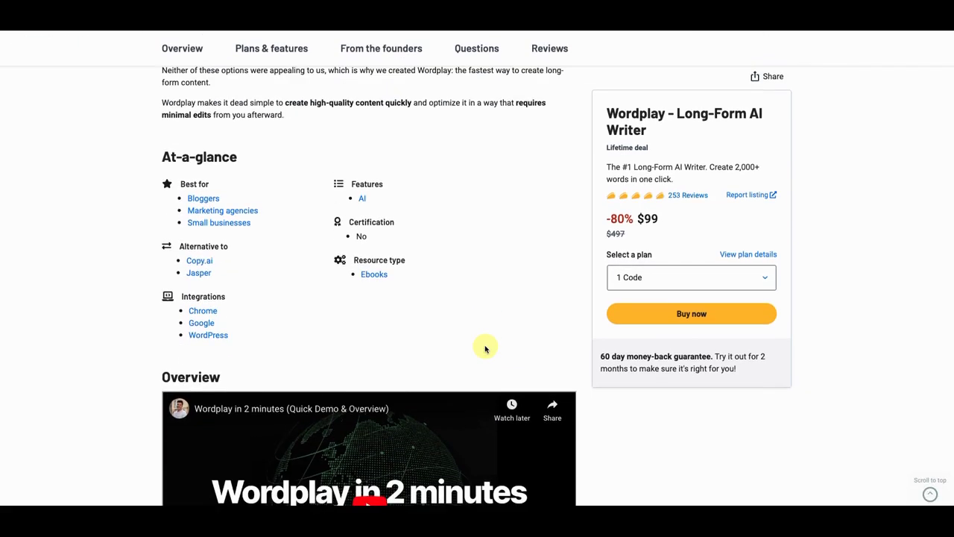
pyautogui.scroll(-3, 485, 348)
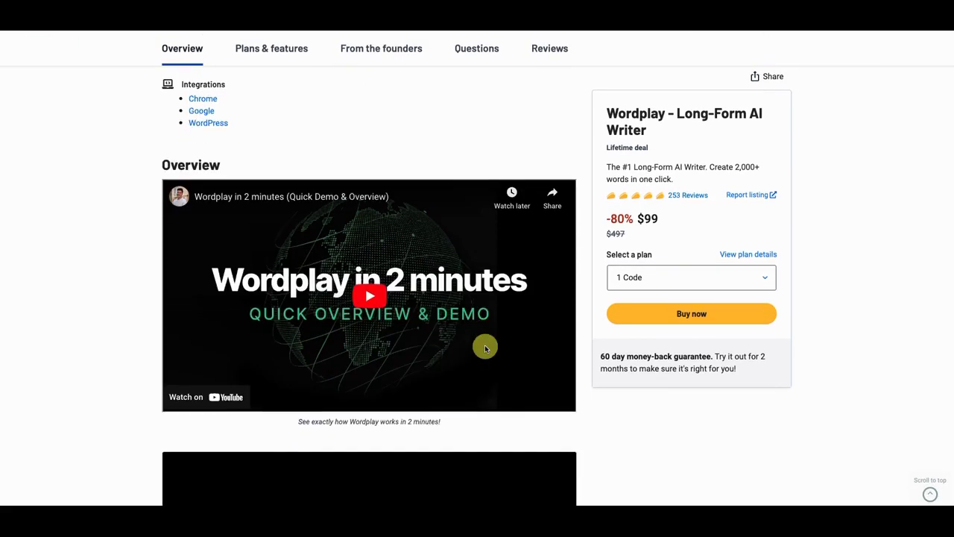
pyautogui.scroll(-2, 486, 348)
pyautogui.scroll(-1, 486, 348)
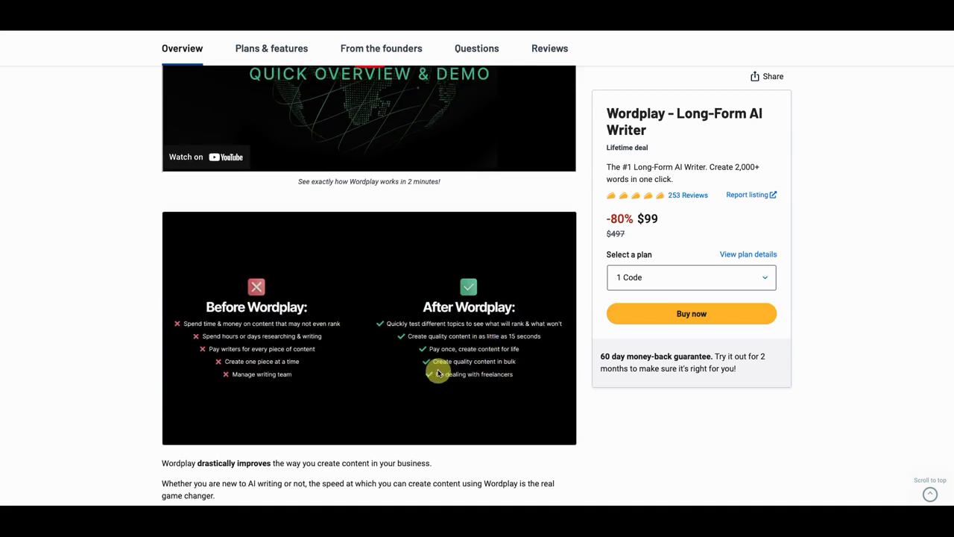
pyautogui.scroll(-5, 406, 384)
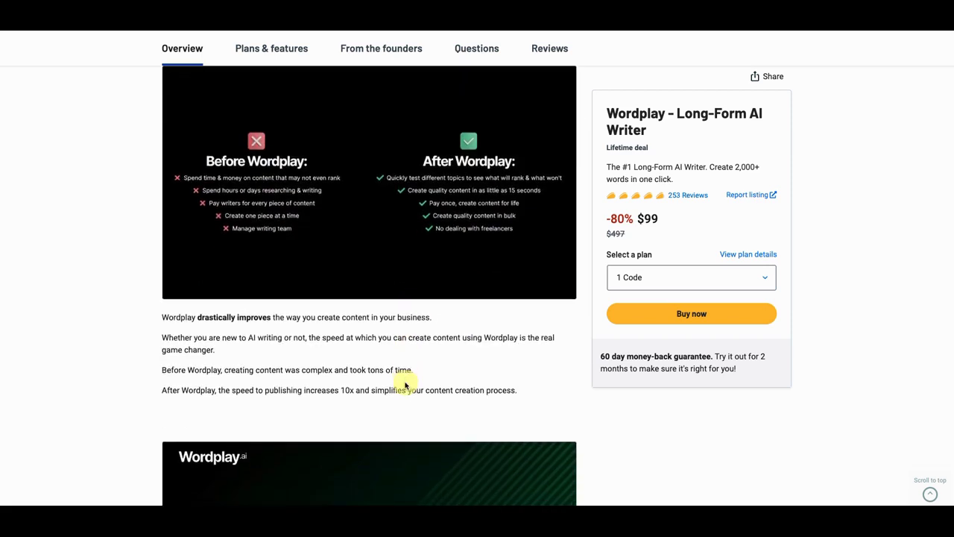
pyautogui.scroll(-9, 406, 384)
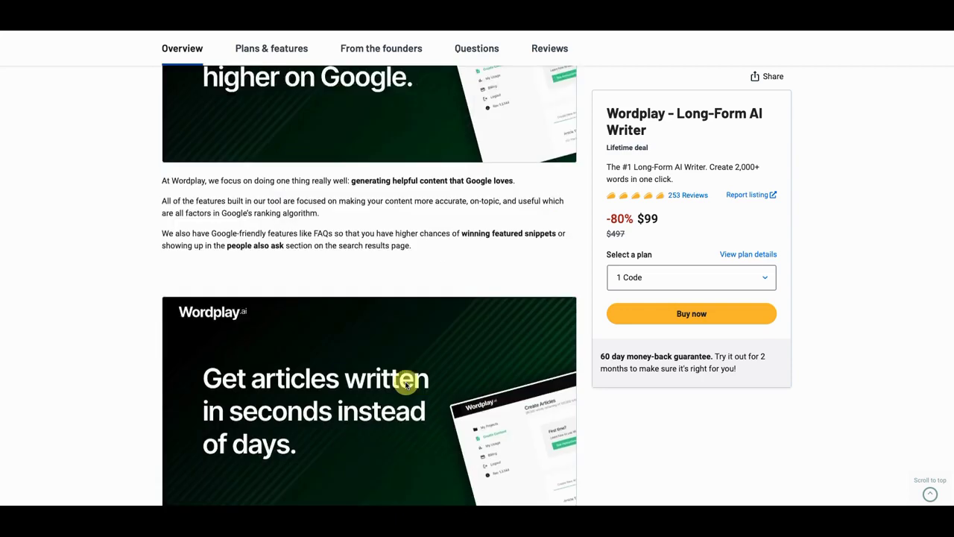
pyautogui.scroll(-1, 406, 384)
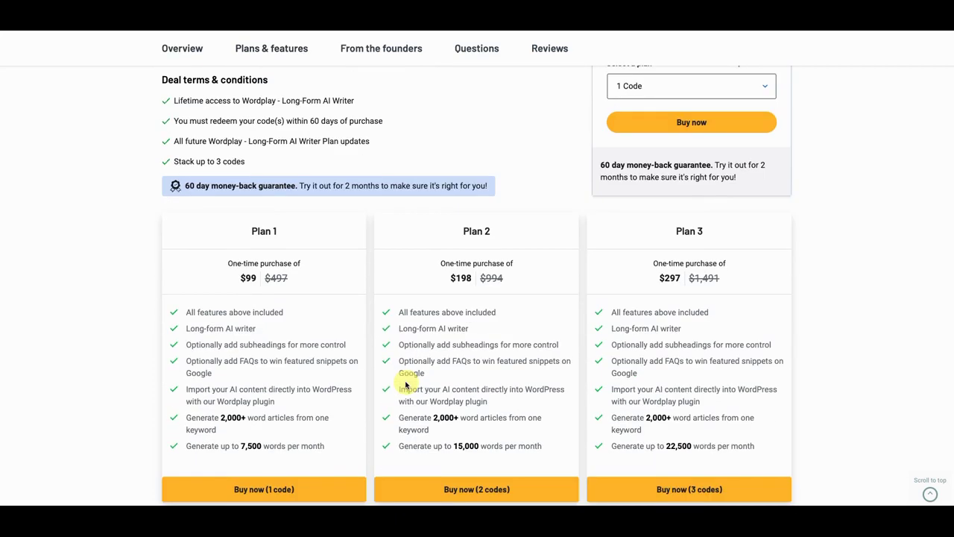
pyautogui.scroll(-1, 405, 384)
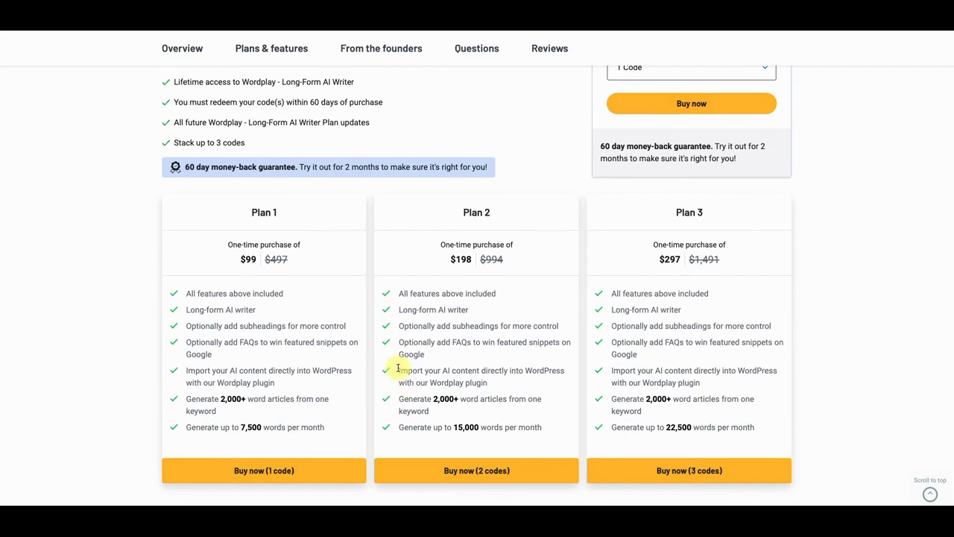
# Step: Look over Wordplay's From the founders post about Wordplay 4.0 and the start of its Questions & Reviews section
pyautogui.scroll(-4, 394, 373)
pyautogui.scroll(-5, 395, 359)
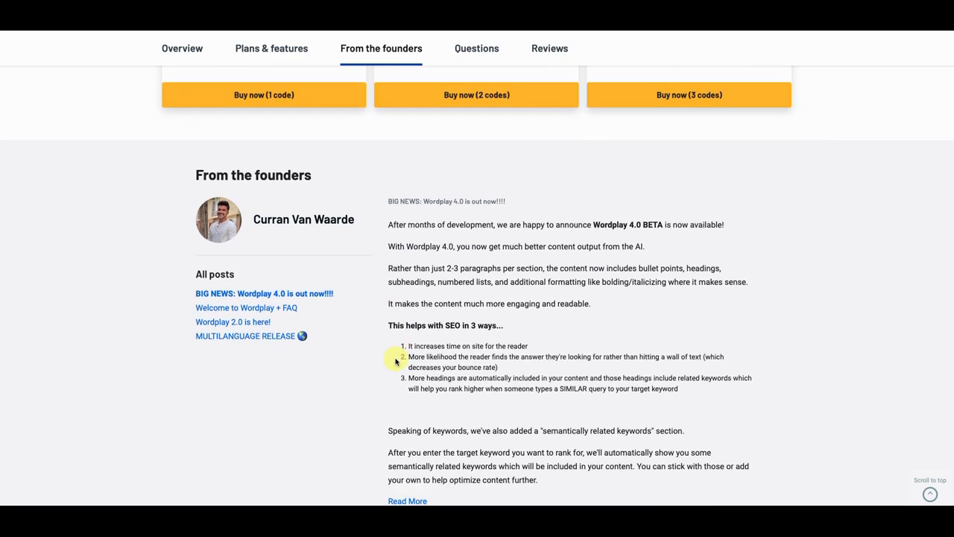
pyautogui.scroll(-1, 395, 359)
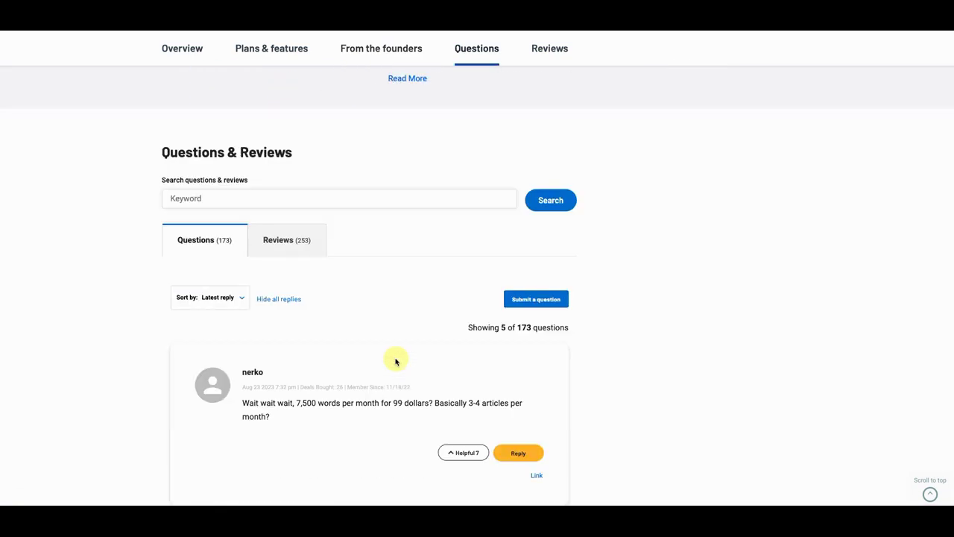
pyautogui.scroll(7, 395, 361)
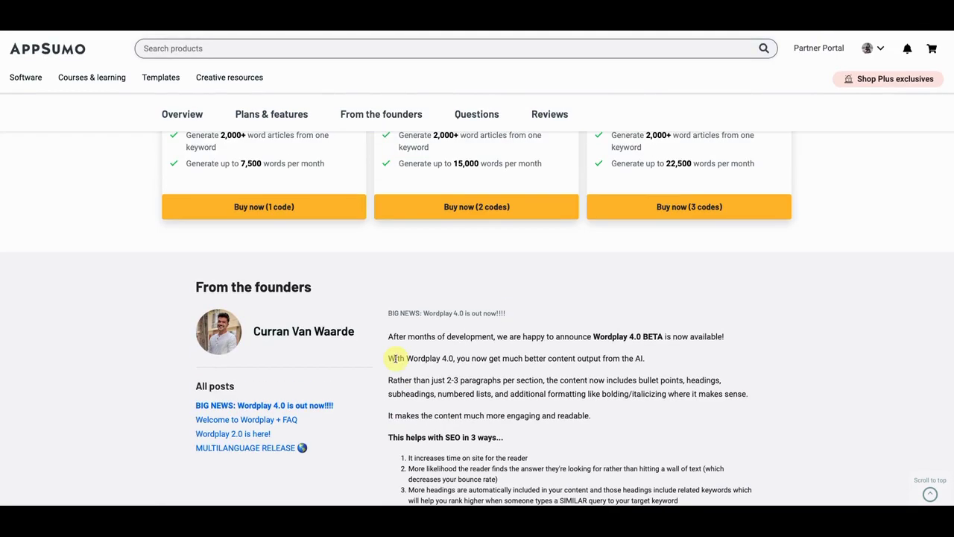
pyautogui.scroll(-1, 395, 361)
pyautogui.scroll(-2, 403, 362)
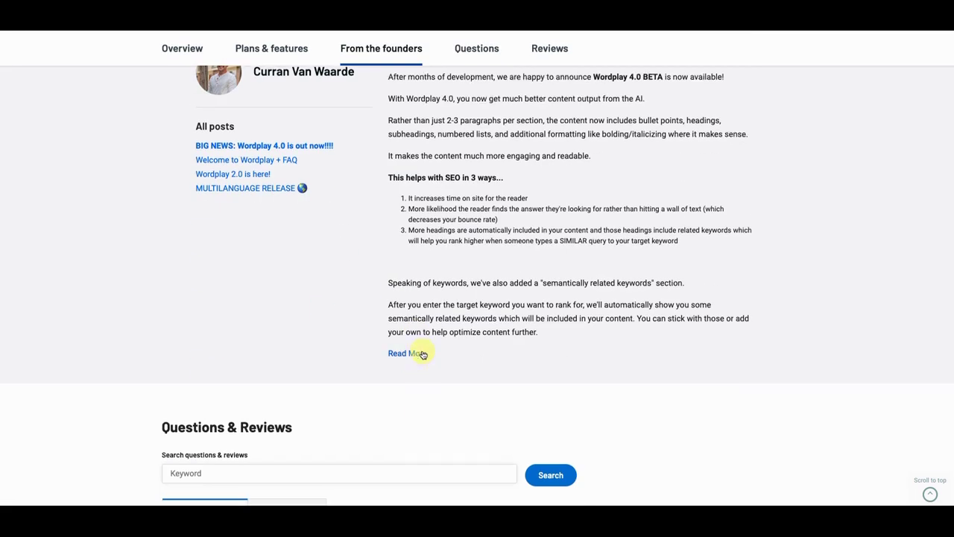
# Step: Skim Wordplay's customer questions and re-examine the prices, features and monthly word limits of its three plans
pyautogui.scroll(-4, 420, 358)
pyautogui.scroll(-5, 422, 352)
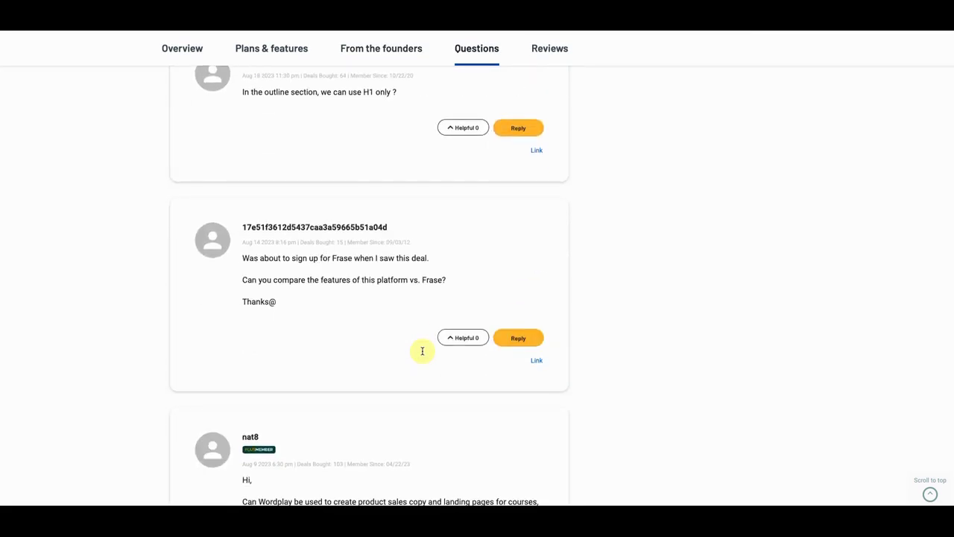
pyautogui.scroll(10, 411, 355)
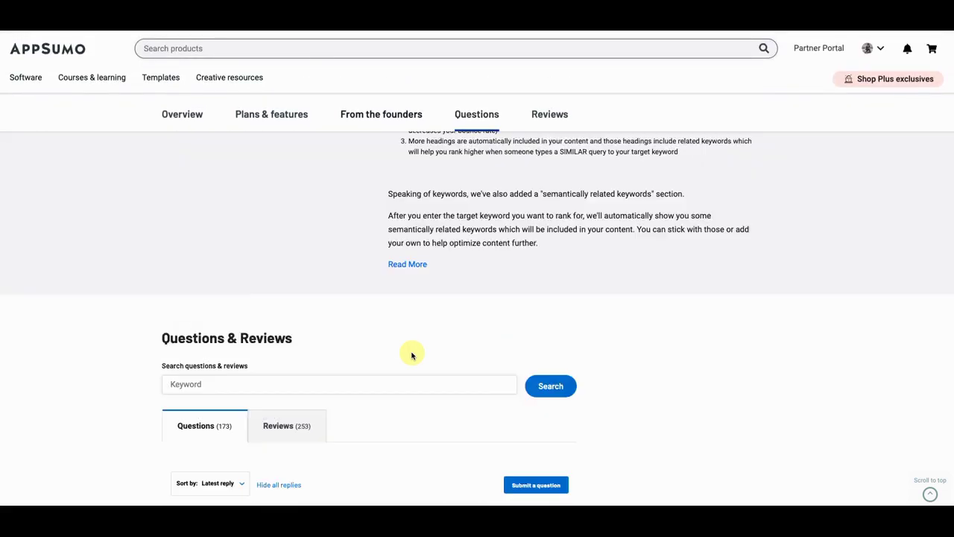
pyautogui.scroll(2, 411, 353)
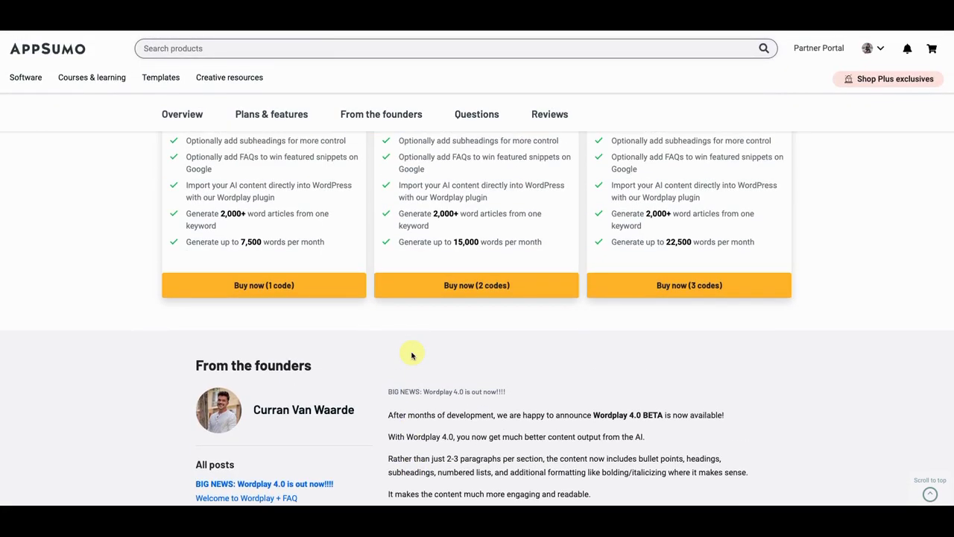
pyautogui.scroll(3, 412, 355)
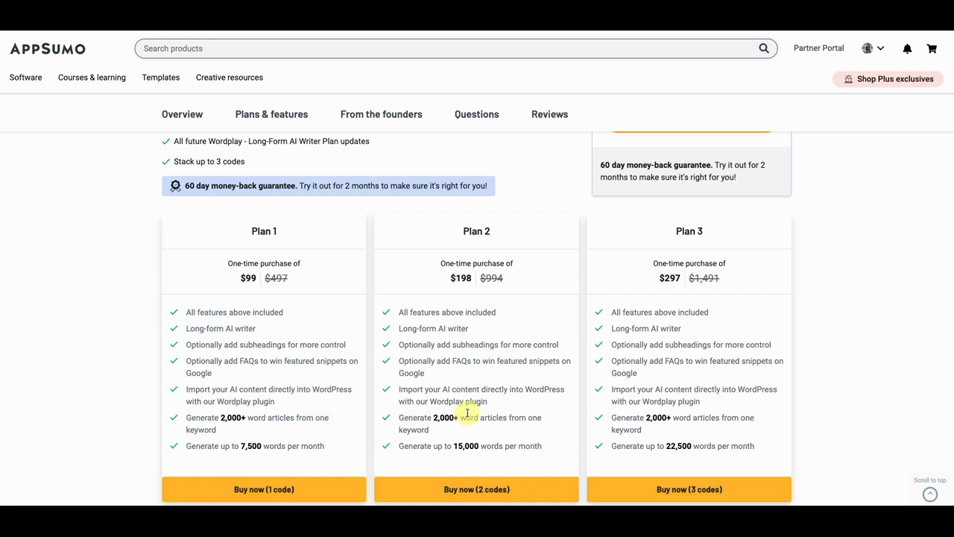
pyautogui.scroll(-1, 468, 413)
pyautogui.scroll(1, 437, 403)
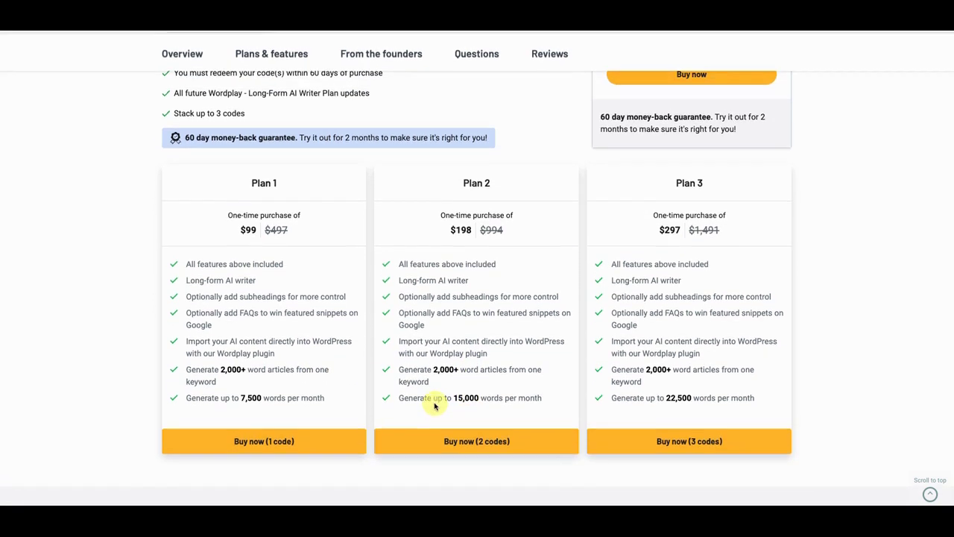
pyautogui.scroll(-1, 406, 405)
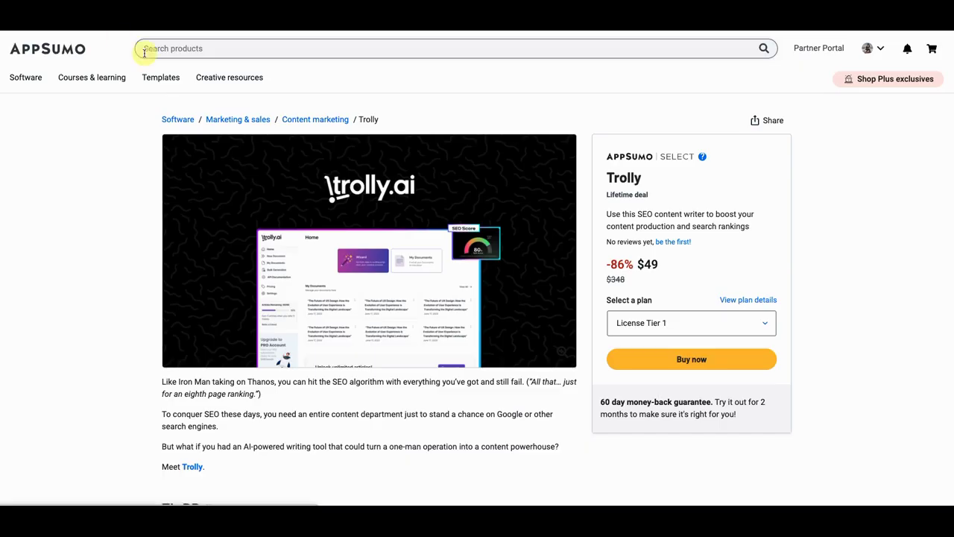
# Step: Switch to the Trolly deal page and examine its included features, License Tier 1 and License Tier 2
pyautogui.scroll(-15, 269, 174)
pyautogui.scroll(-15, 269, 174)
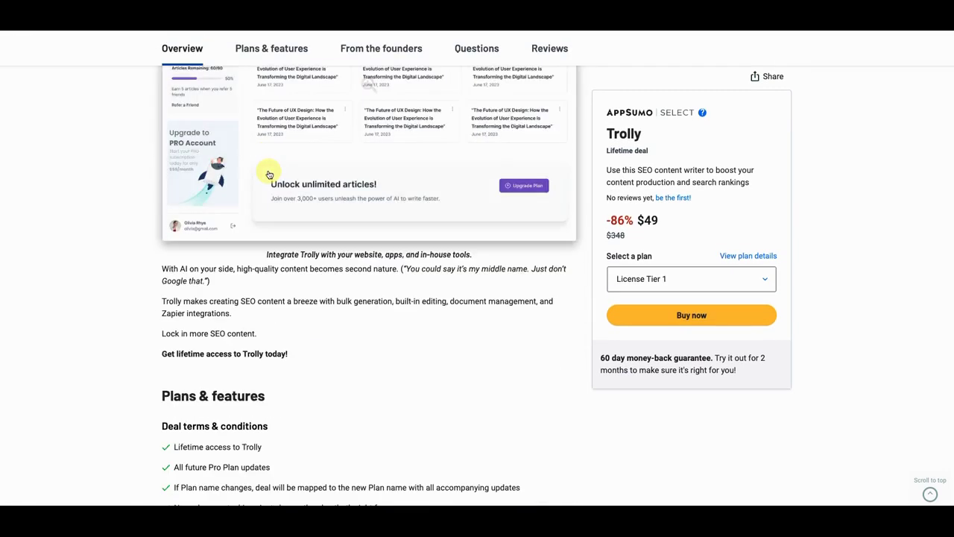
pyautogui.scroll(4, 270, 174)
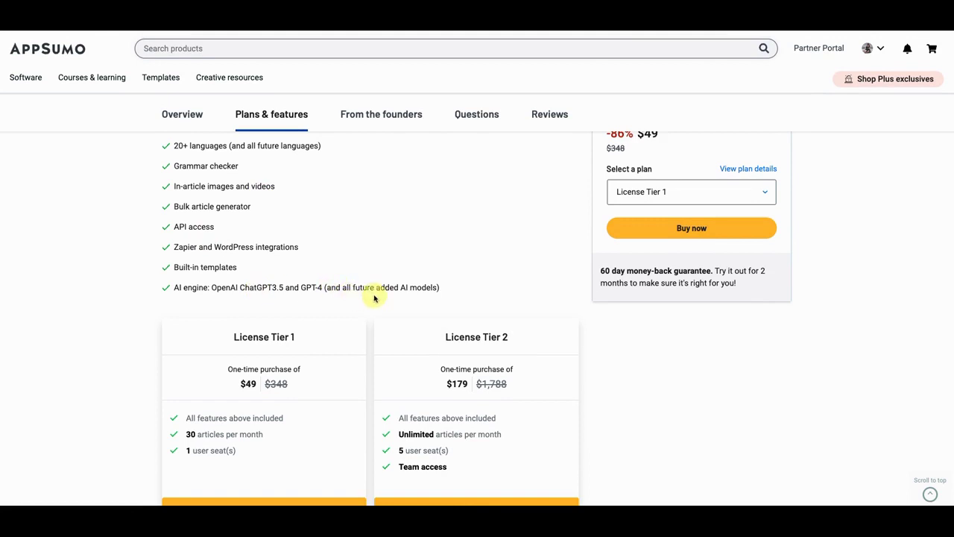
pyautogui.scroll(-2, 377, 297)
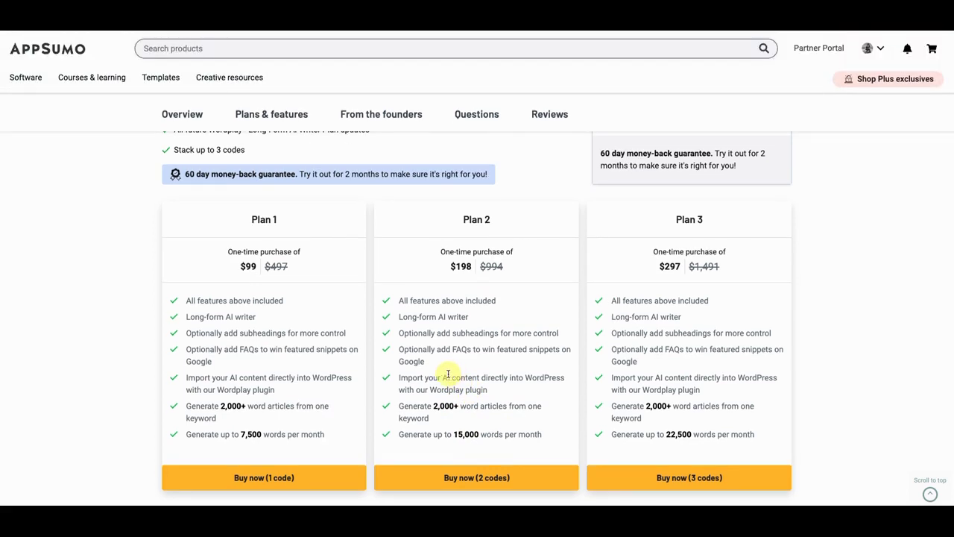
# Step: Return to the Wordplay deal page and look over the article-writing banner and closing text of its Overview
pyautogui.scroll(5, 448, 374)
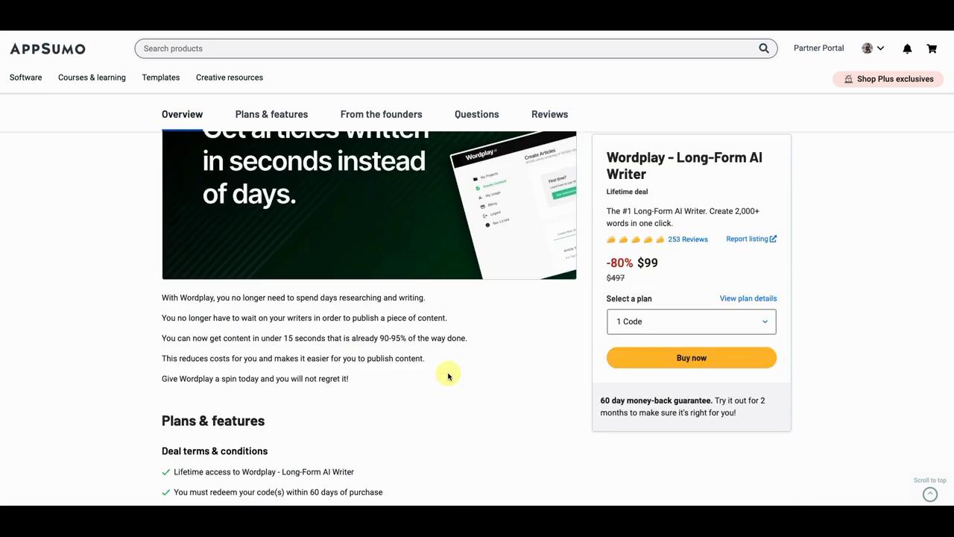
pyautogui.scroll(2, 448, 376)
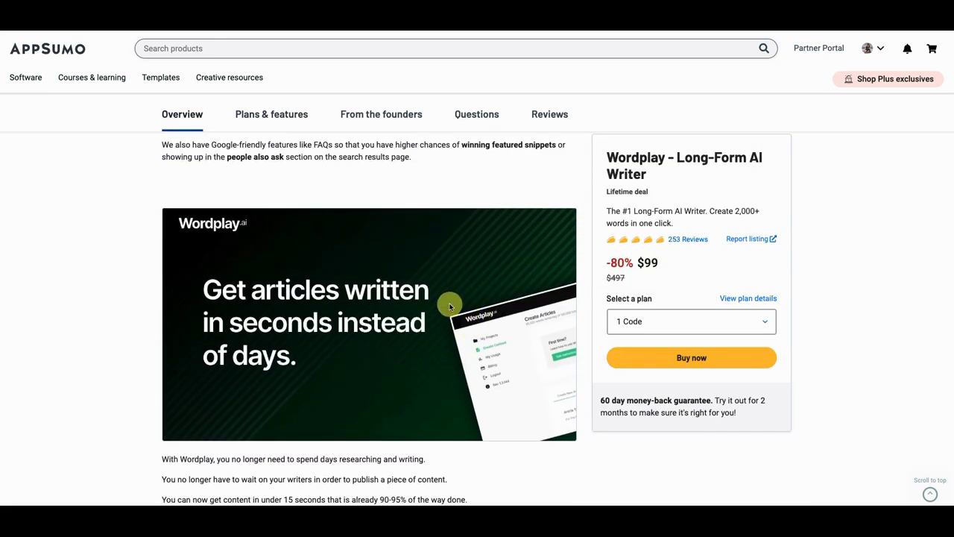
pyautogui.scroll(-1, 449, 306)
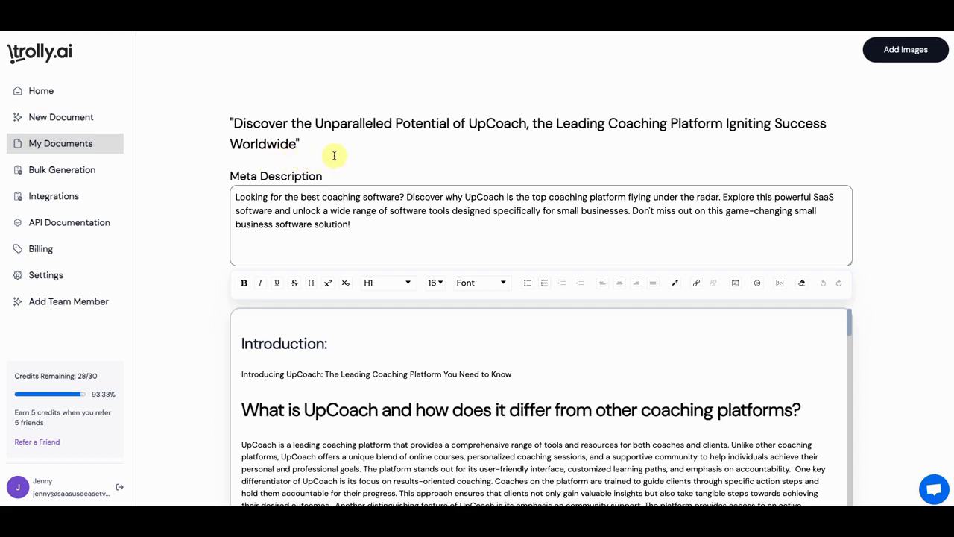
# Step: Switch to the Trolly.ai app, open the new document wizard and examine its topic, keyword, language and template options
pyautogui.click(74, 120)
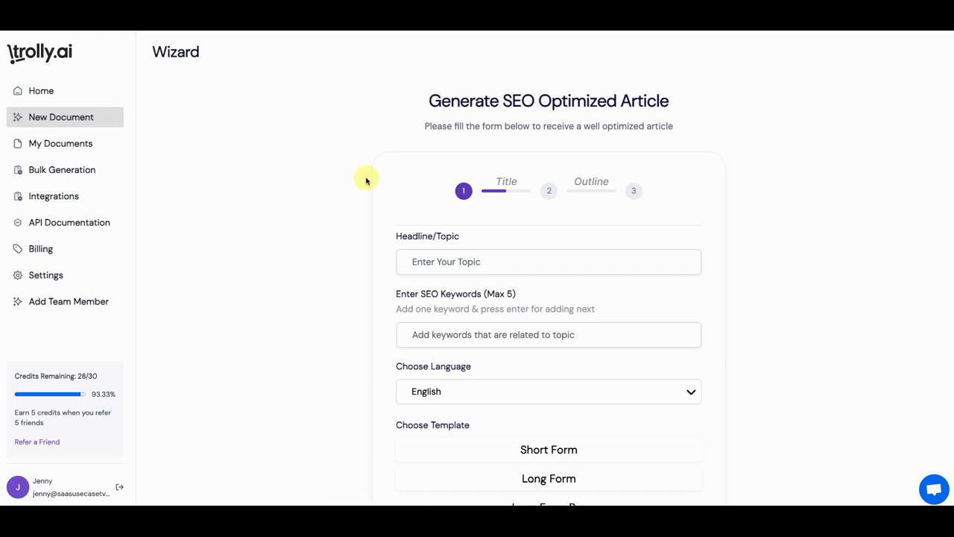
pyautogui.click(442, 254)
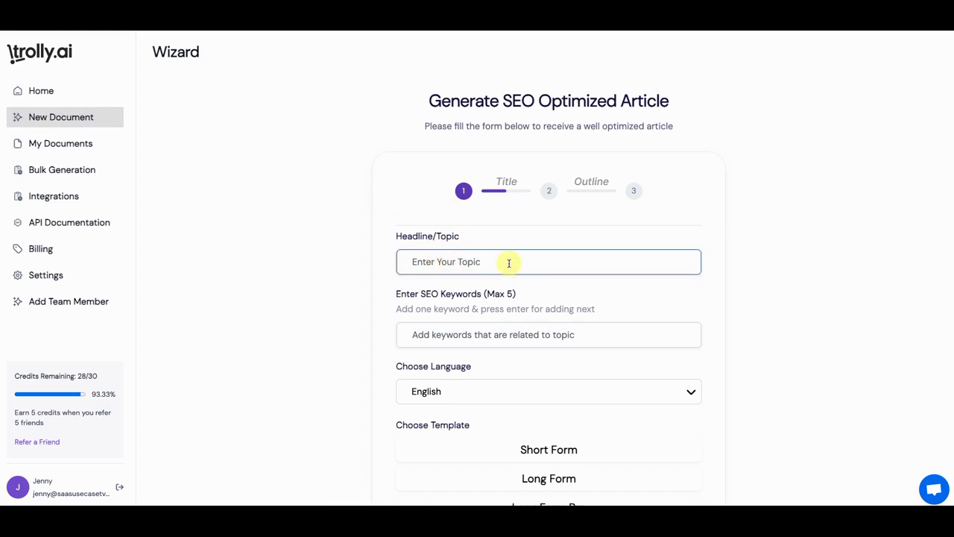
pyautogui.click(436, 333)
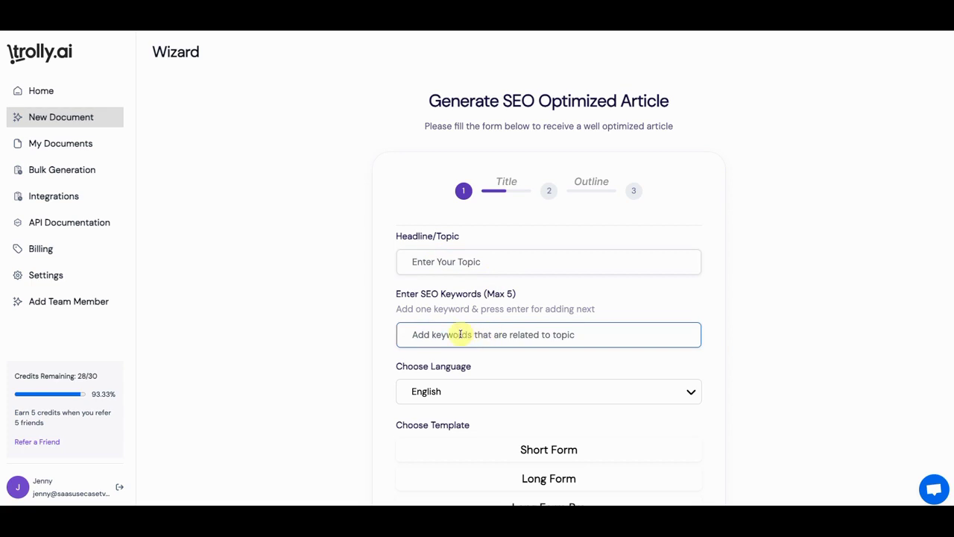
pyautogui.click(537, 355)
pyautogui.scroll(-2, 537, 356)
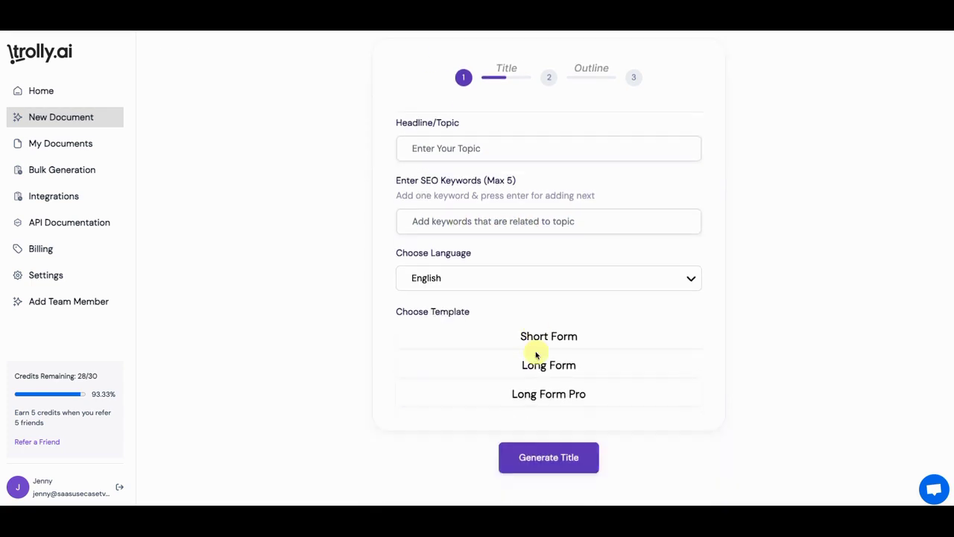
pyautogui.click(522, 261)
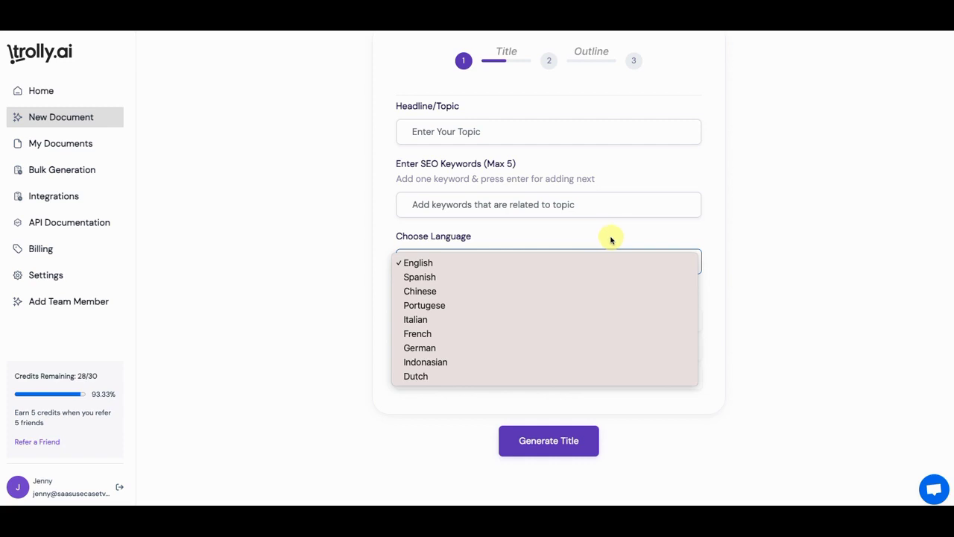
pyautogui.click(666, 237)
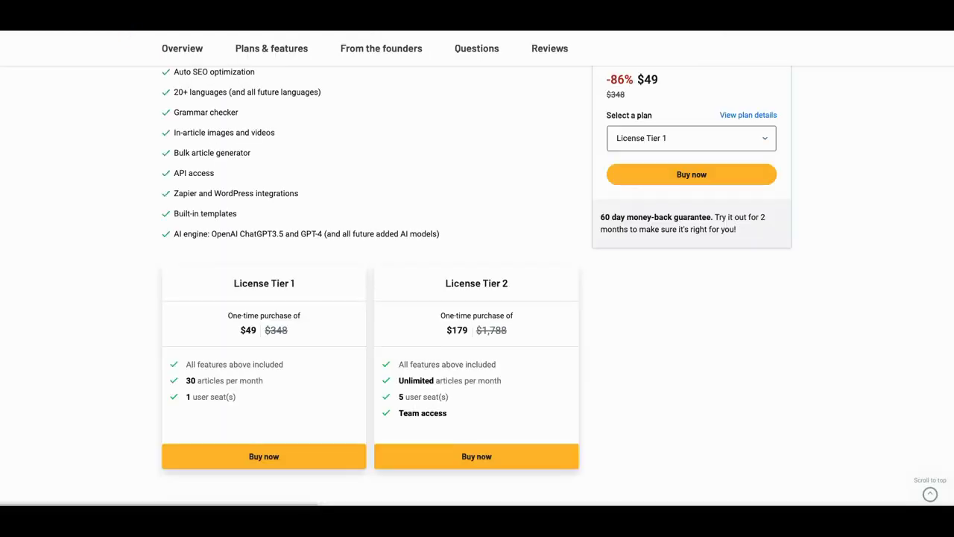
# Step: Check Trolly's feature list on its AppSumo deal page, and return to the wizard's headline and keyword fields
pyautogui.scroll(5, 246, 218)
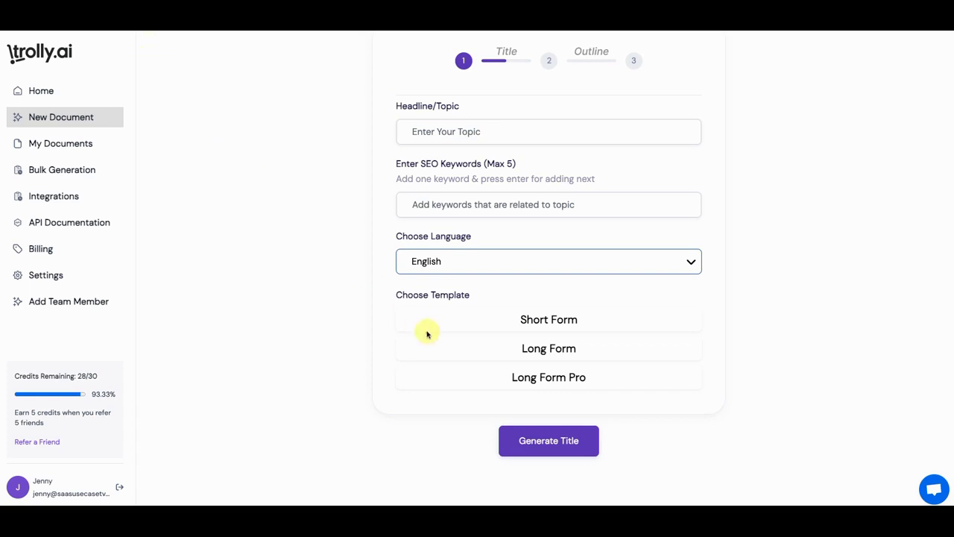
pyautogui.scroll(2, 458, 351)
pyautogui.click(463, 264)
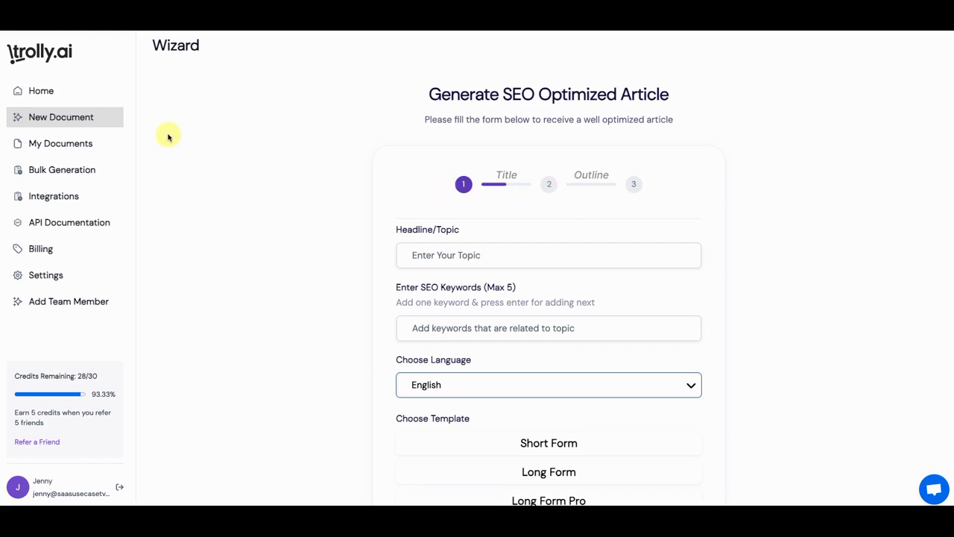
# Step: Open the saved UpCoach article from My Documents and look over its meta description and the image library for adding images
pyautogui.click(71, 150)
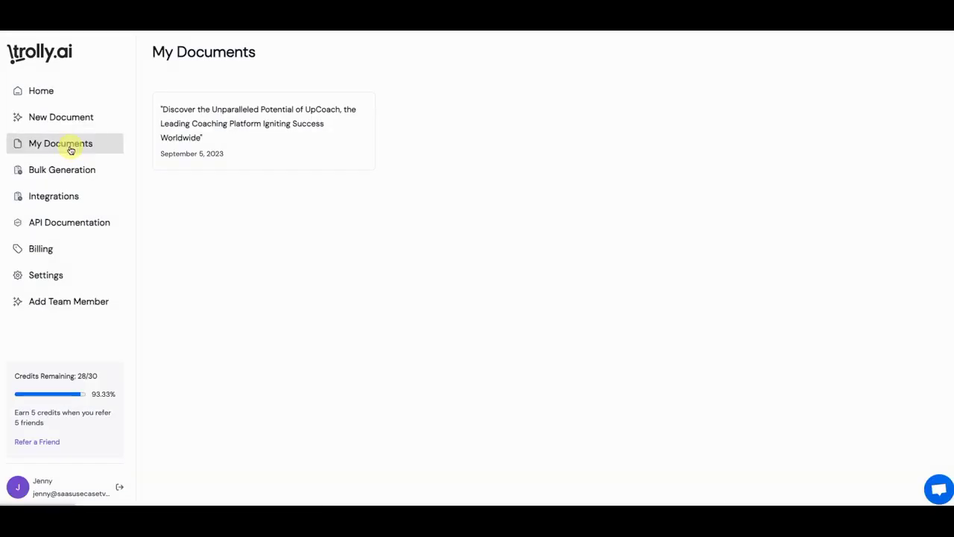
pyautogui.click(238, 130)
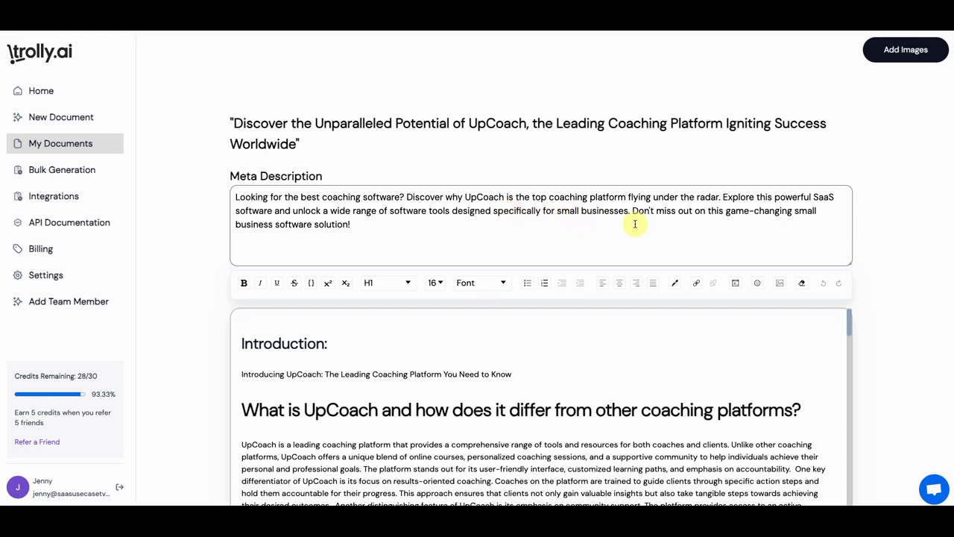
pyautogui.scroll(-1, 656, 201)
pyautogui.scroll(1, 735, 143)
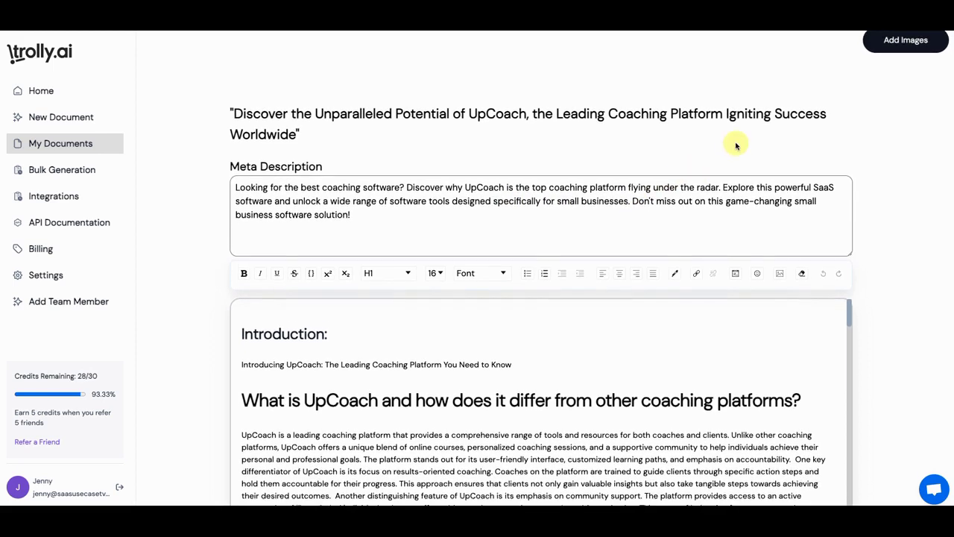
pyautogui.click(891, 49)
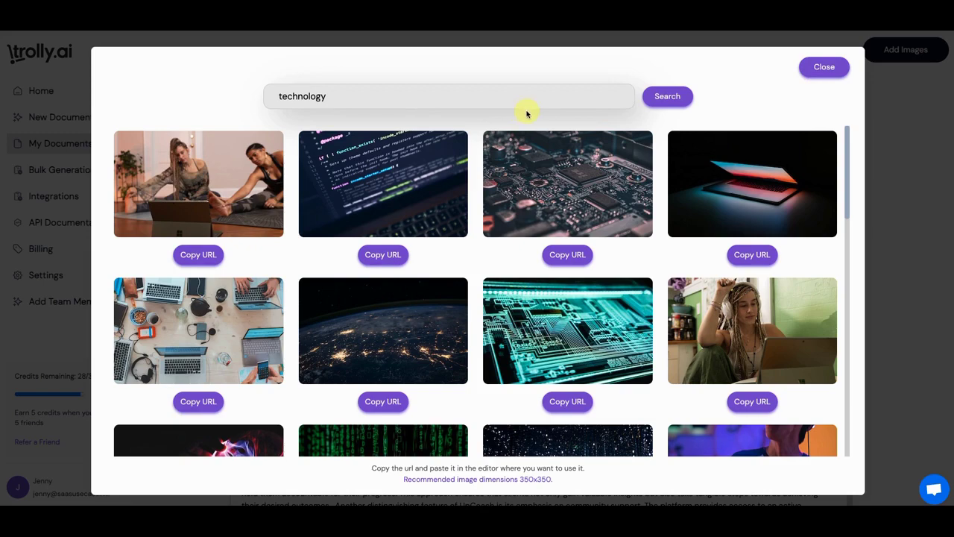
pyautogui.click(816, 69)
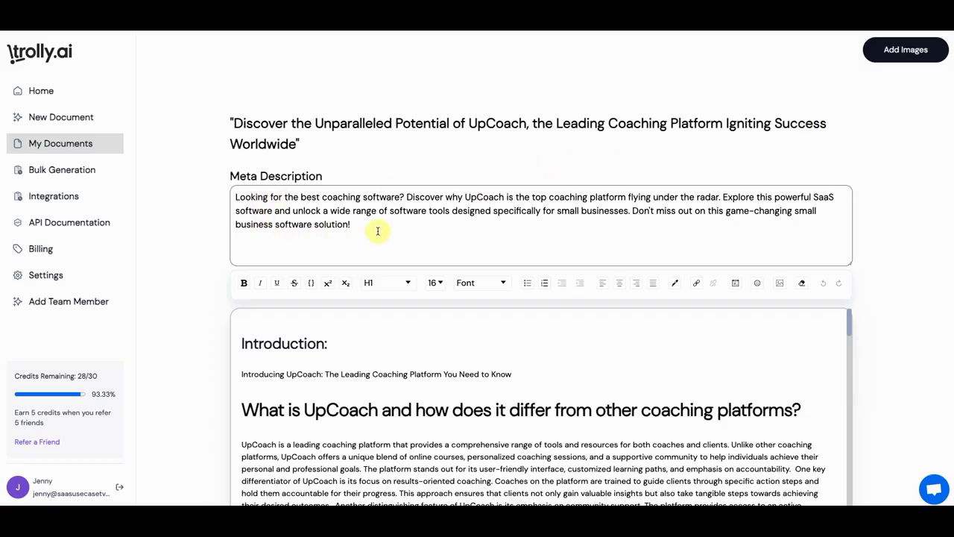
# Step: Read the UpCoach article's introduction and its opening section on how UpCoach differs from other coaching platforms
pyautogui.scroll(-3, 388, 232)
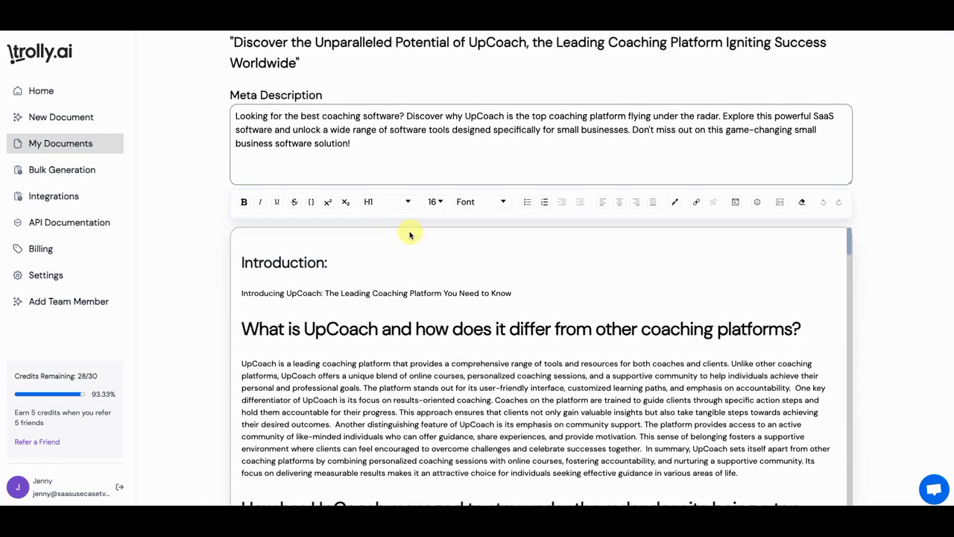
pyautogui.scroll(-1, 567, 254)
pyautogui.scroll(1, 650, 292)
pyautogui.scroll(-2, 671, 301)
pyautogui.scroll(2, 765, 304)
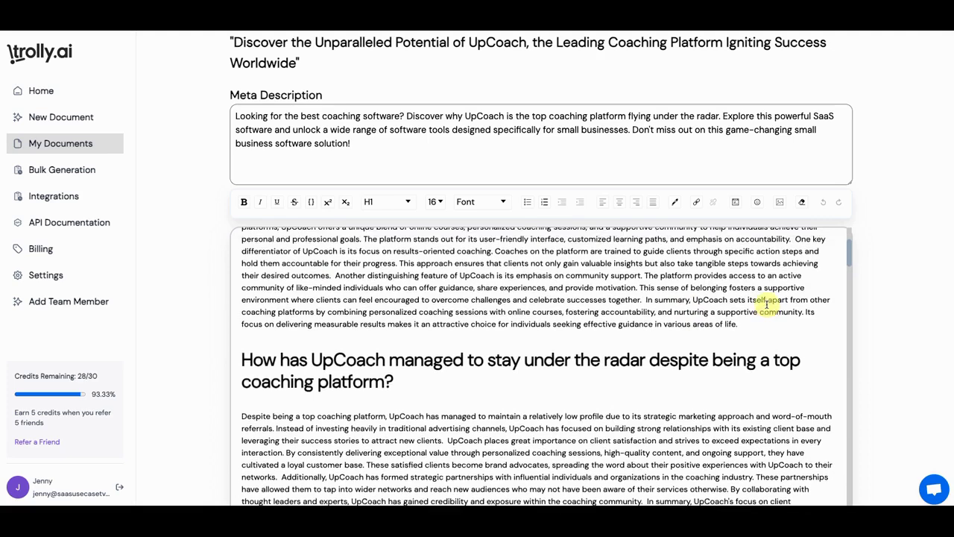
pyautogui.scroll(-1, 768, 317)
pyautogui.scroll(1, 786, 335)
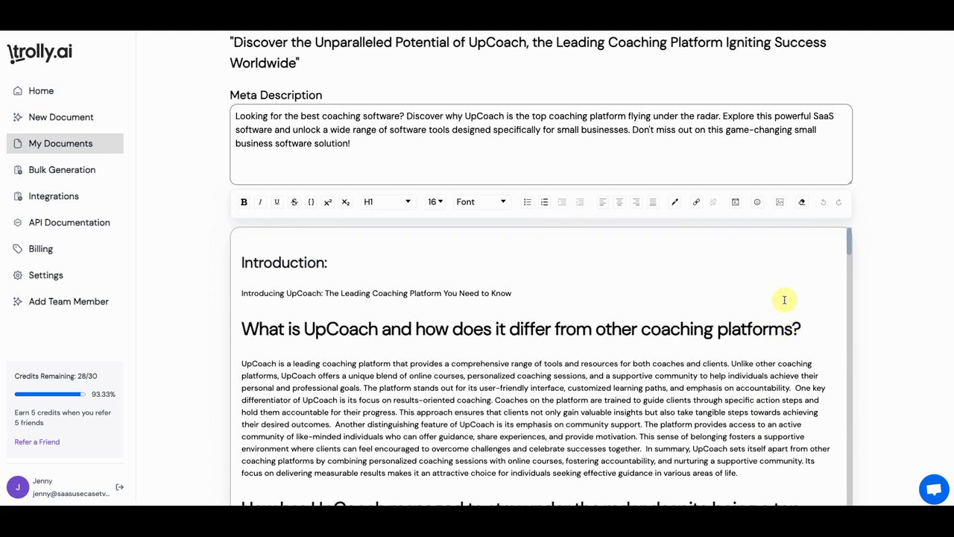
# Step: Read through the UpCoach article's remaining sections down to growth and impact statistics, examining the formatting of its numbered lists
pyautogui.scroll(-3, 782, 299)
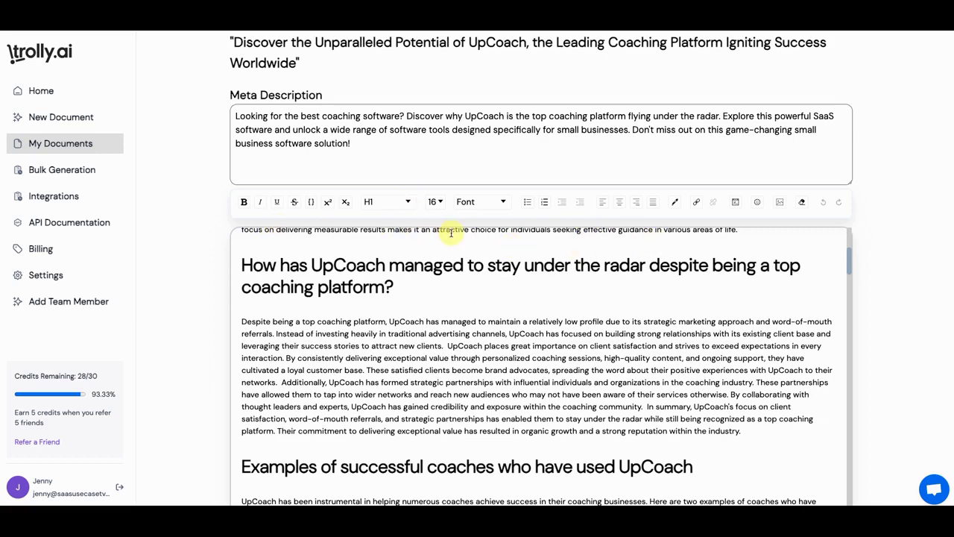
pyautogui.scroll(-5, 791, 290)
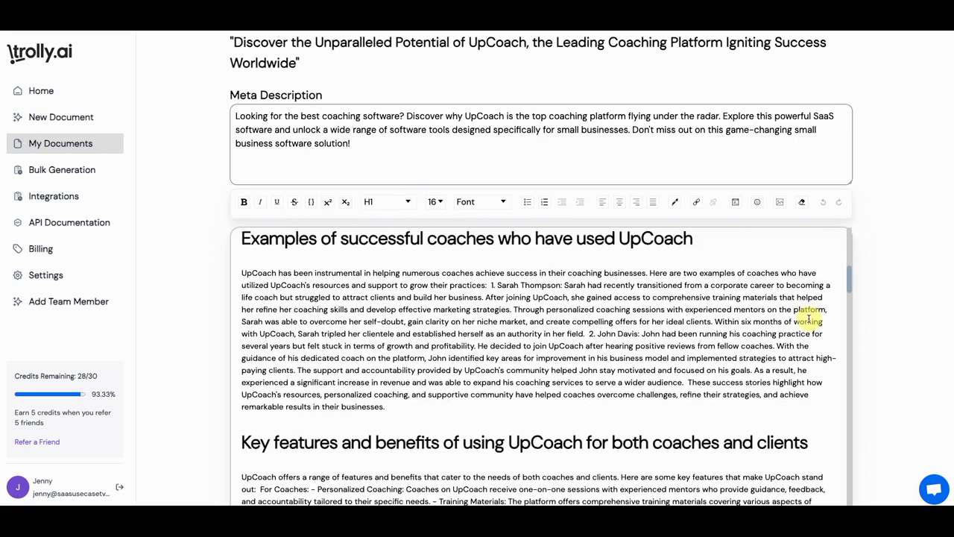
pyautogui.scroll(-10, 809, 318)
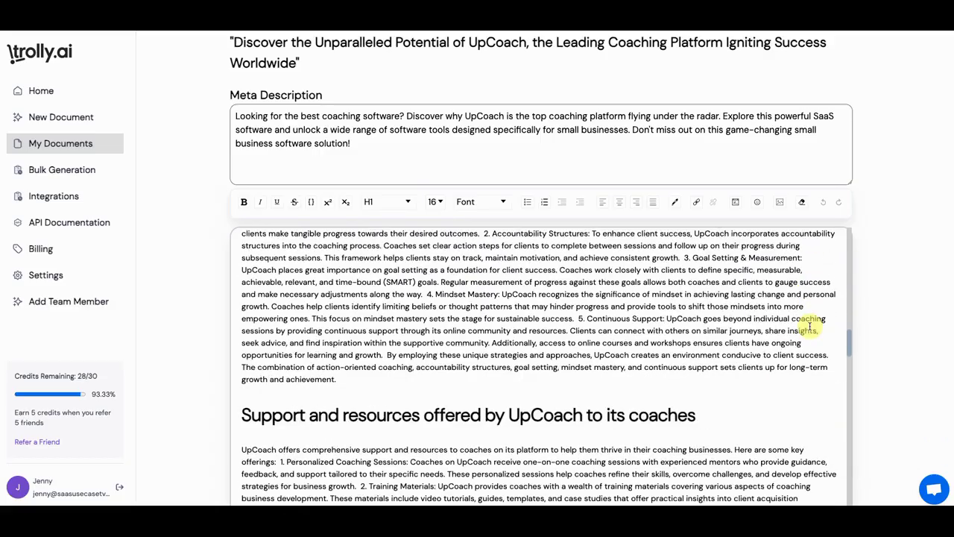
pyautogui.scroll(-8, 810, 325)
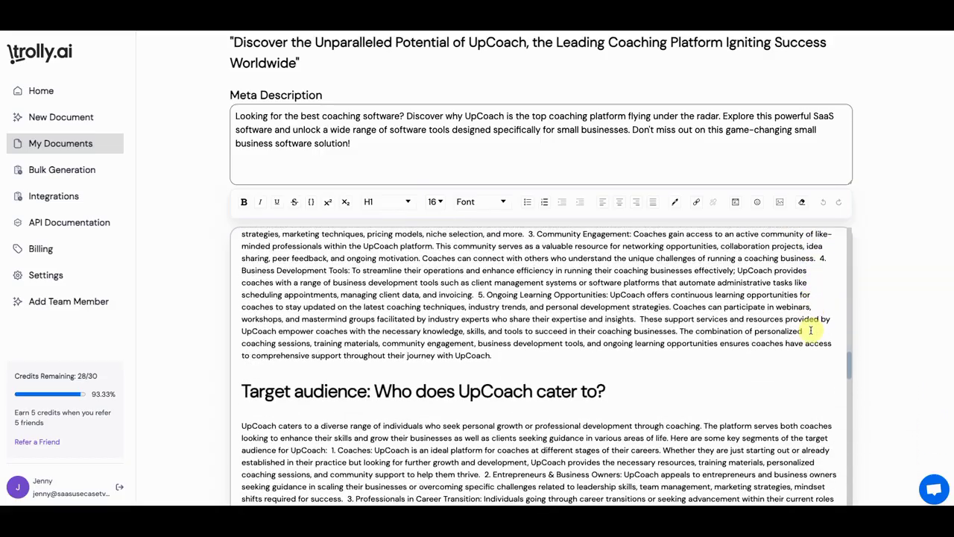
pyautogui.scroll(-4, 809, 332)
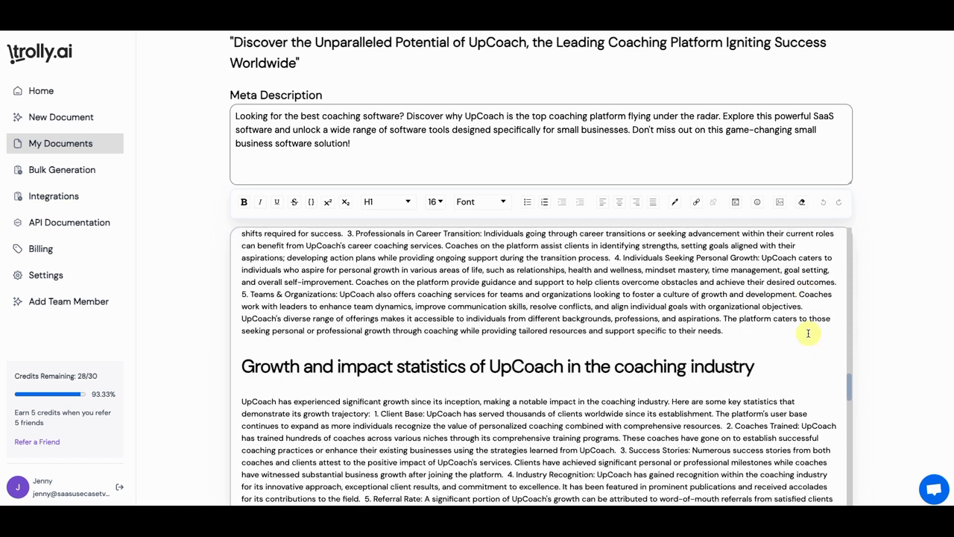
pyautogui.scroll(2, 777, 339)
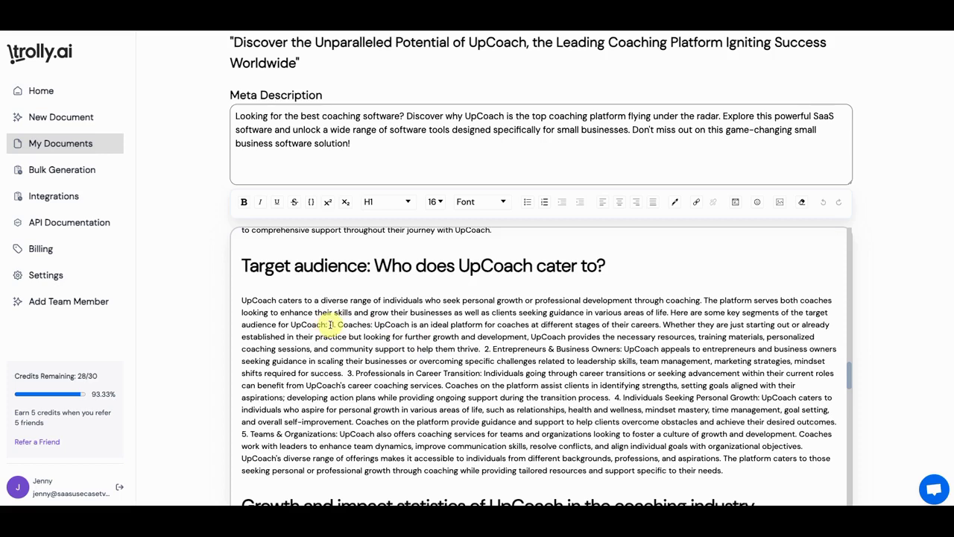
pyautogui.scroll(-3, 681, 370)
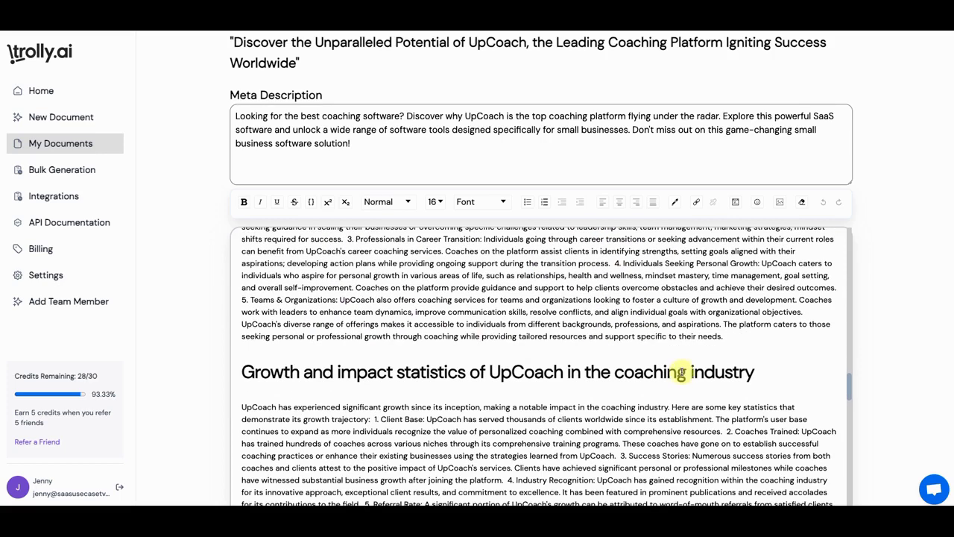
# Step: Read the rest of the Trolly UpCoach article, from growth statistics and partnerships to the testimonials, conclusion and summary
pyautogui.scroll(-2, 714, 368)
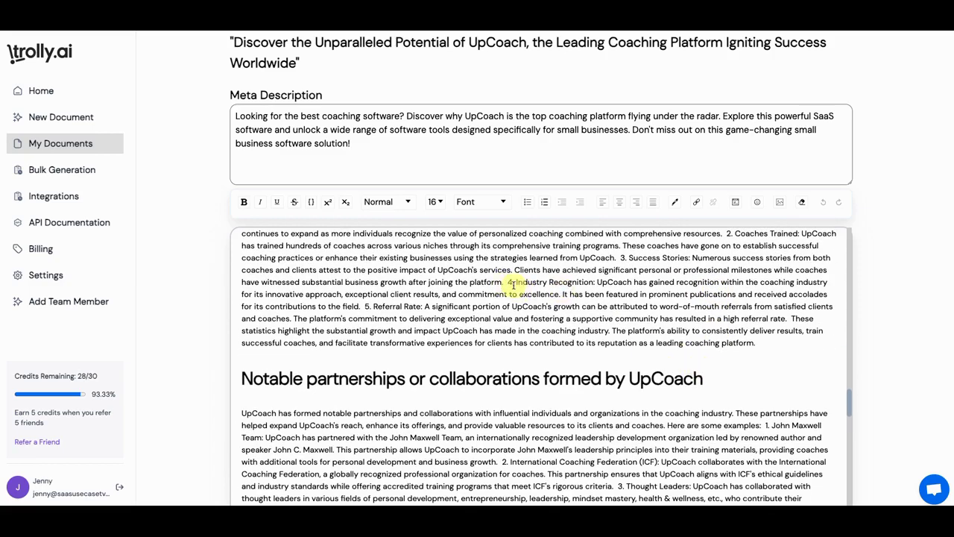
pyautogui.scroll(-8, 596, 295)
pyautogui.scroll(-6, 668, 328)
pyautogui.scroll(-8, 703, 373)
pyautogui.scroll(-6, 705, 372)
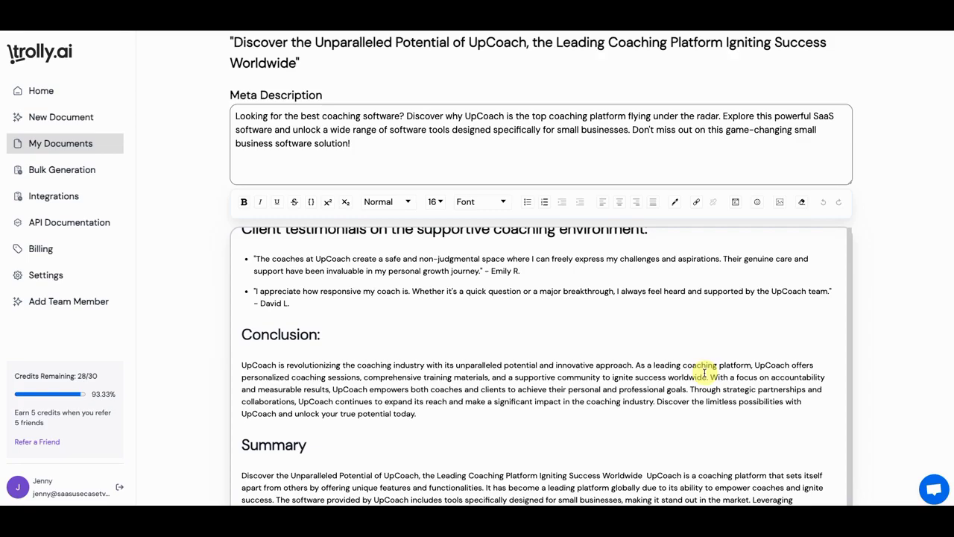
pyautogui.scroll(-1, 704, 372)
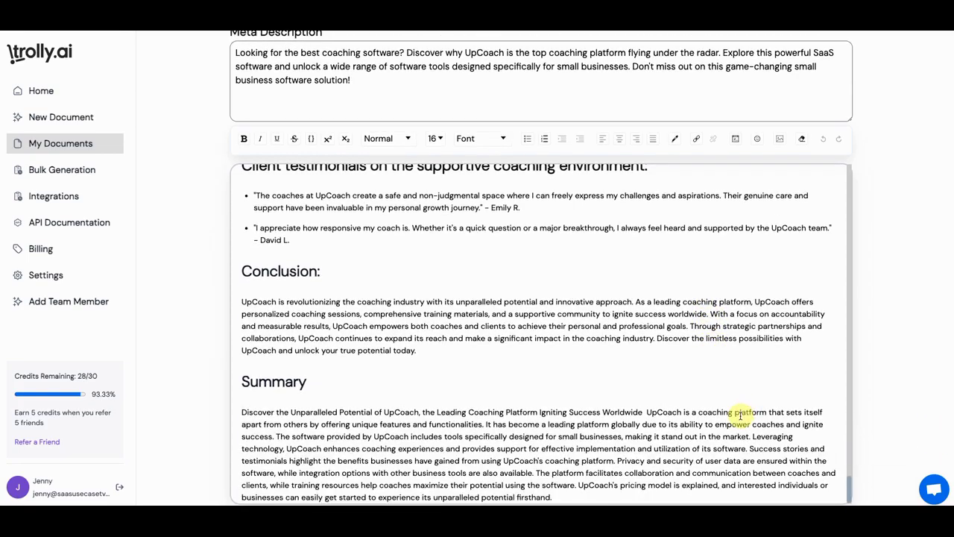
pyautogui.scroll(20, 738, 415)
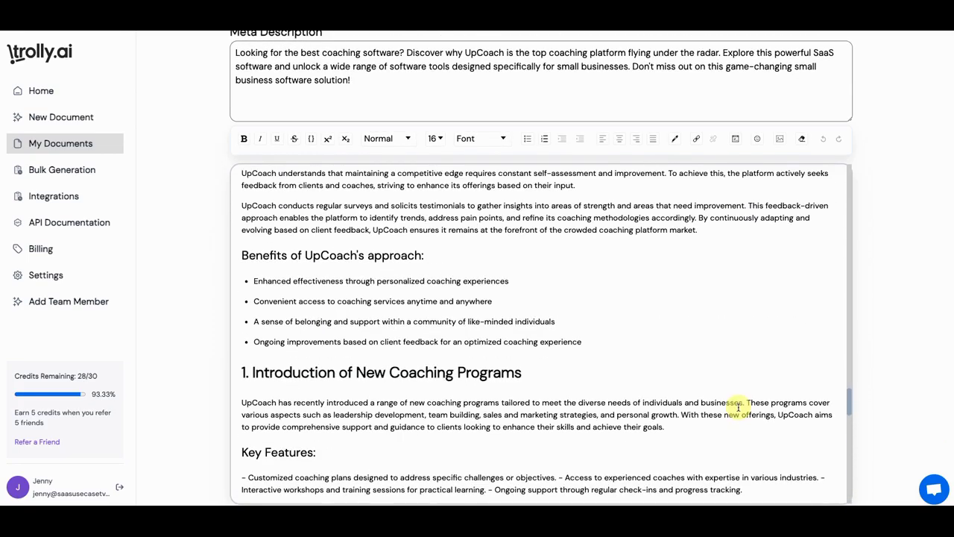
pyautogui.scroll(20, 738, 406)
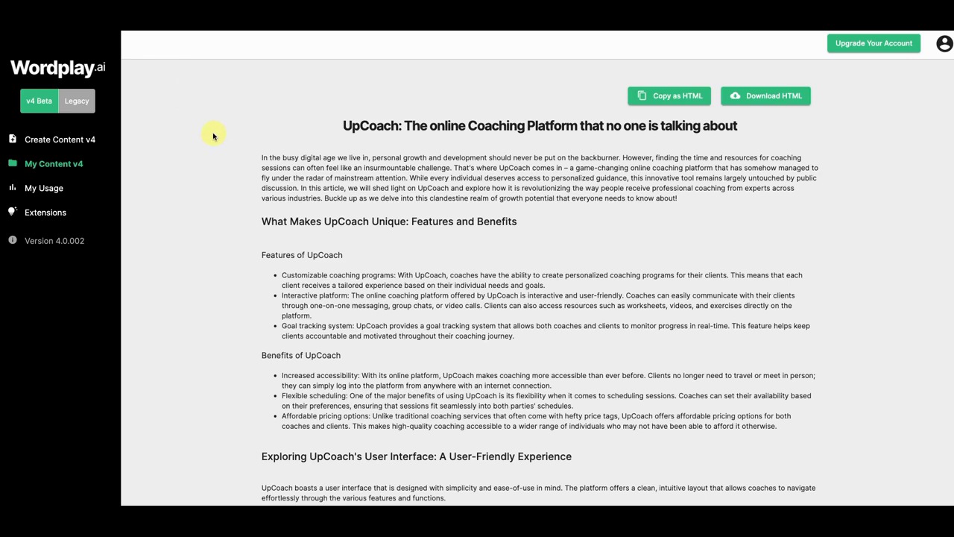
# Step: Switch to Wordplay's UpCoach article and read its introduction and the bulleted features and benefits section
pyautogui.moveTo(277, 172)
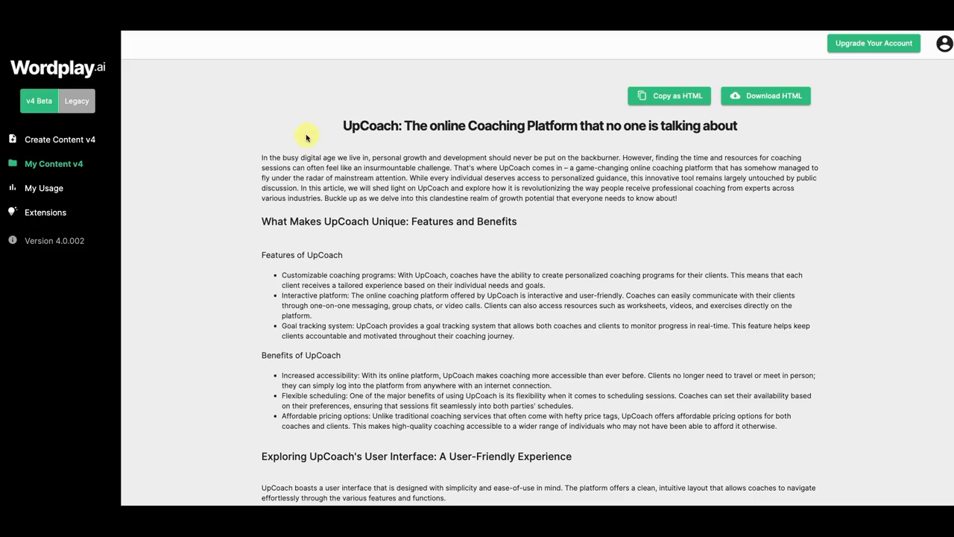
pyautogui.moveTo(332, 195)
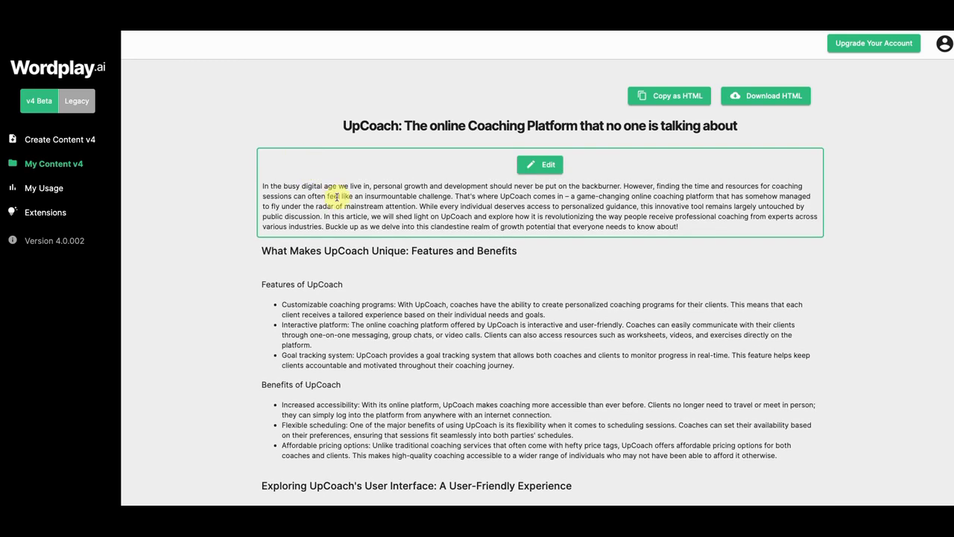
pyautogui.scroll(-1, 361, 247)
pyautogui.scroll(-3, 360, 247)
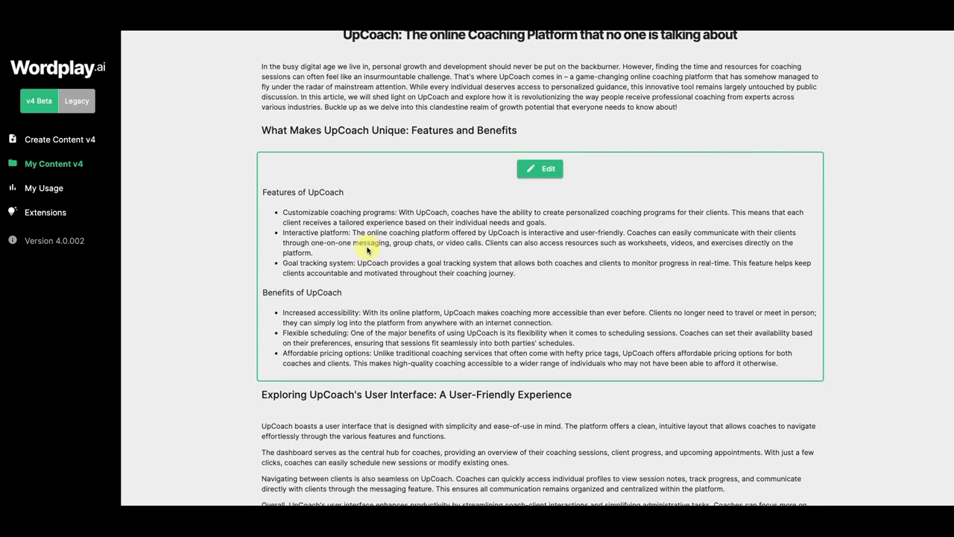
pyautogui.scroll(2, 367, 249)
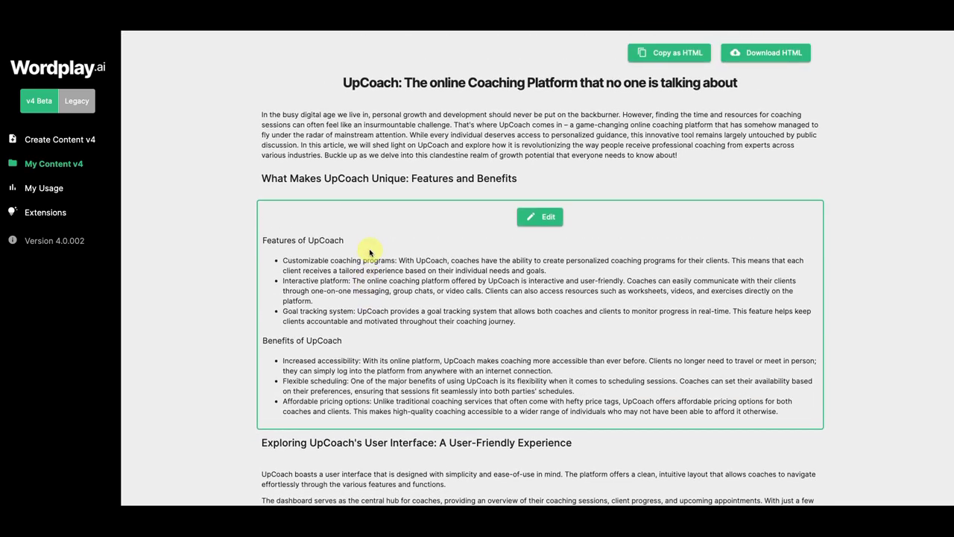
pyautogui.scroll(-1, 369, 252)
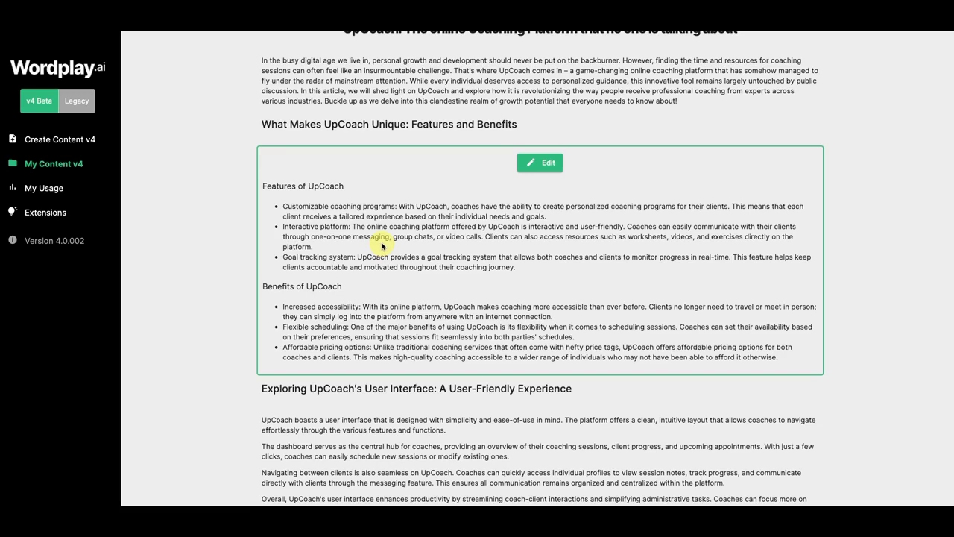
pyautogui.scroll(-1, 381, 246)
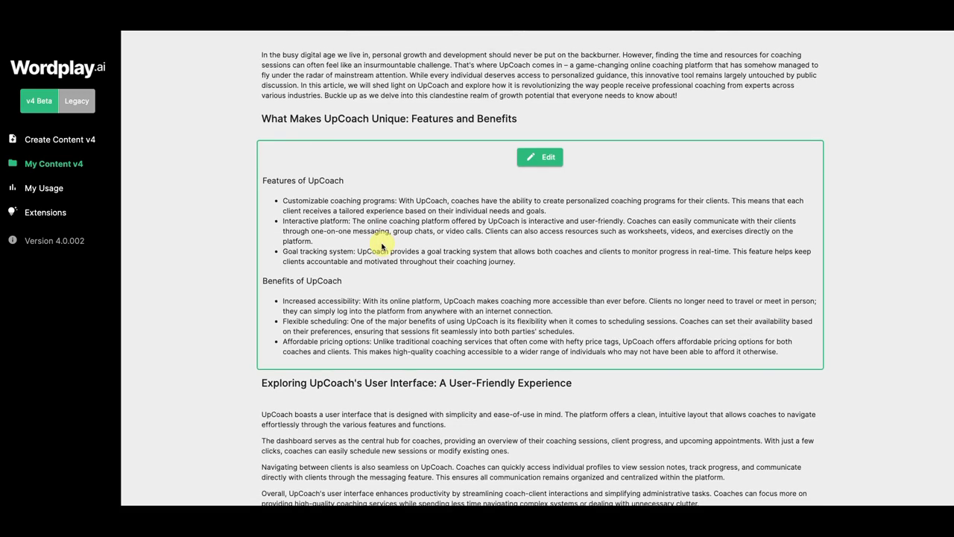
pyautogui.scroll(-1, 382, 246)
pyautogui.scroll(-2, 381, 246)
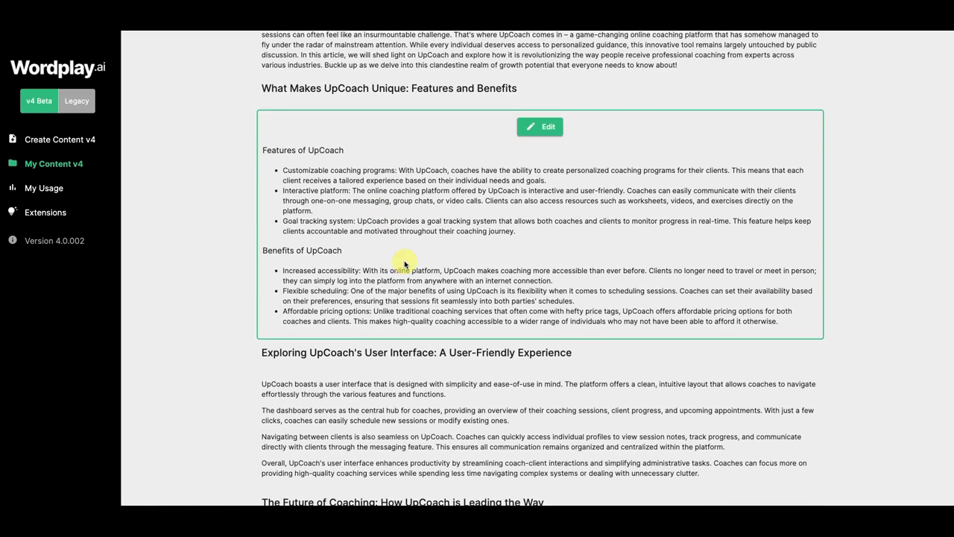
pyautogui.scroll(-1, 404, 266)
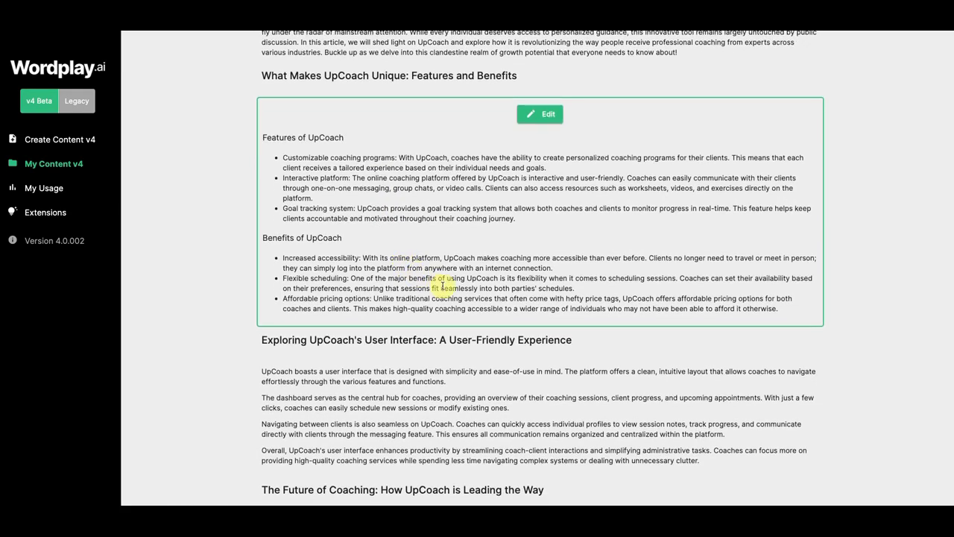
pyautogui.scroll(-1, 444, 289)
pyautogui.scroll(-5, 477, 318)
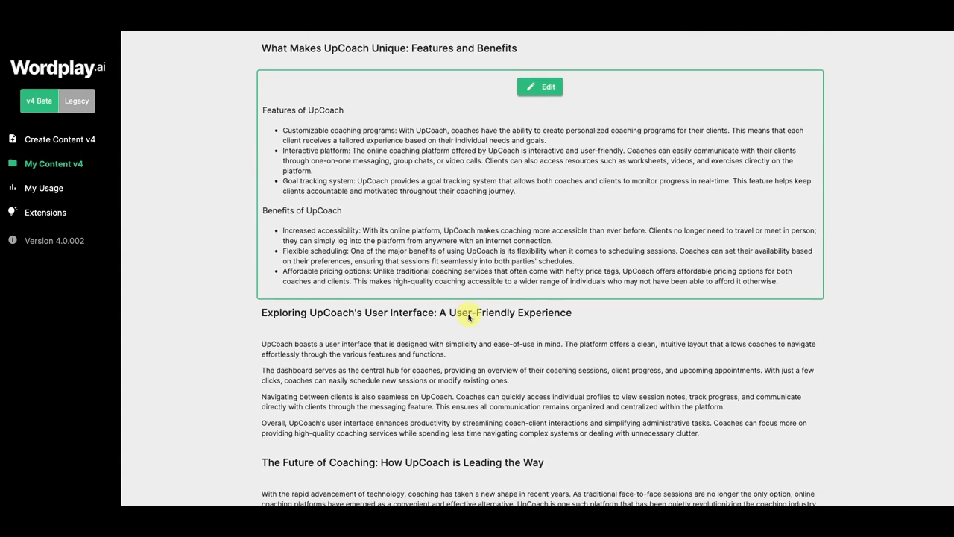
# Step: Read the Wordplay article's sections on the user interface, the future of coaching and connecting coaches with clients, through to the closing paragraph
pyautogui.scroll(-3, 496, 321)
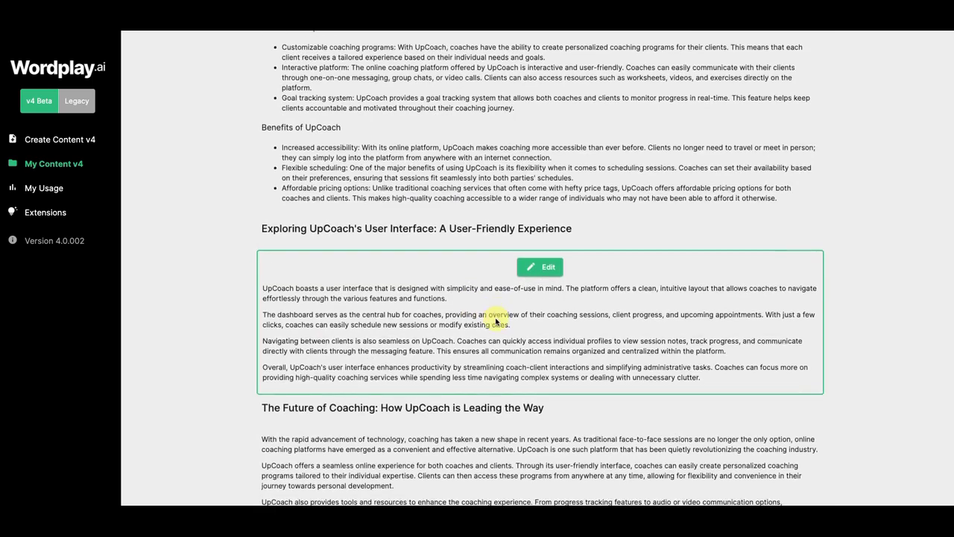
pyautogui.scroll(-3, 500, 302)
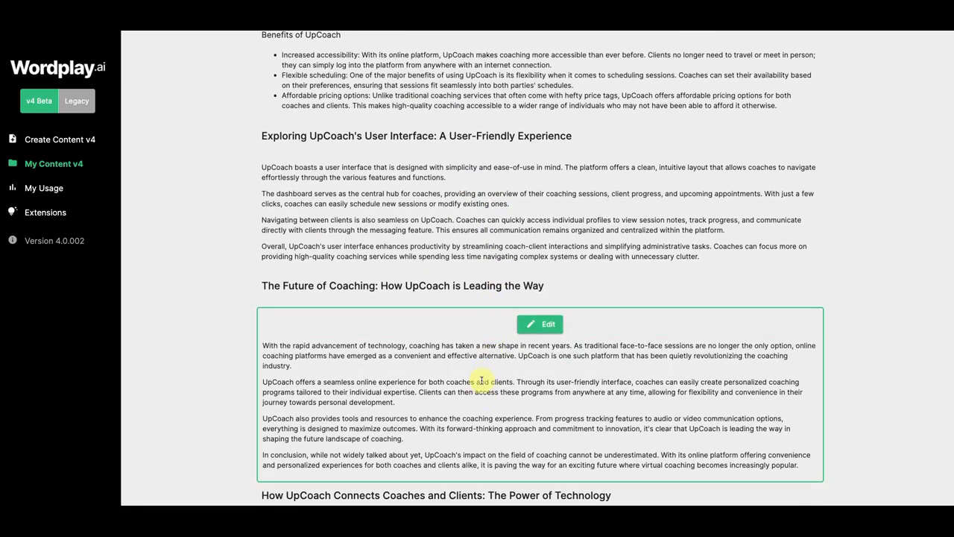
pyautogui.scroll(15, 481, 381)
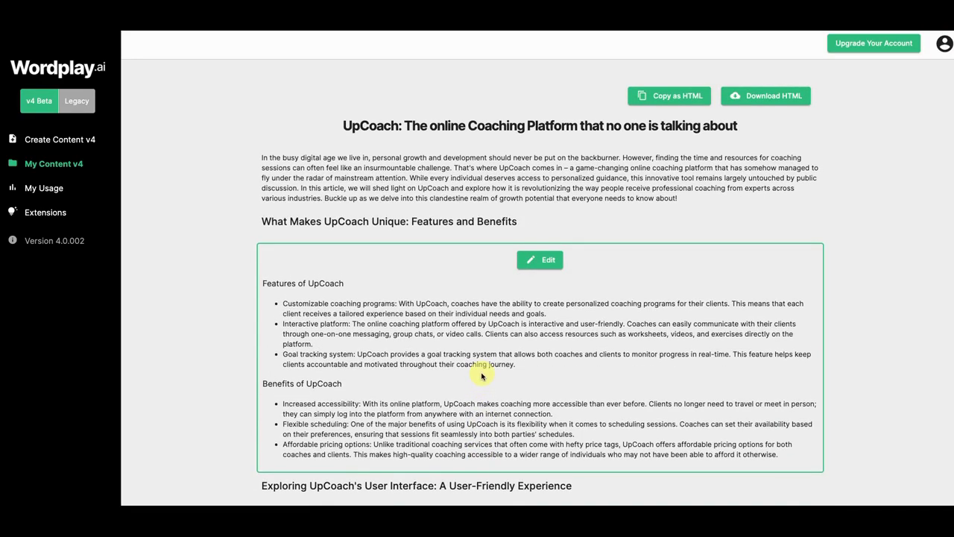
pyautogui.scroll(-12, 481, 381)
pyautogui.scroll(-2, 481, 378)
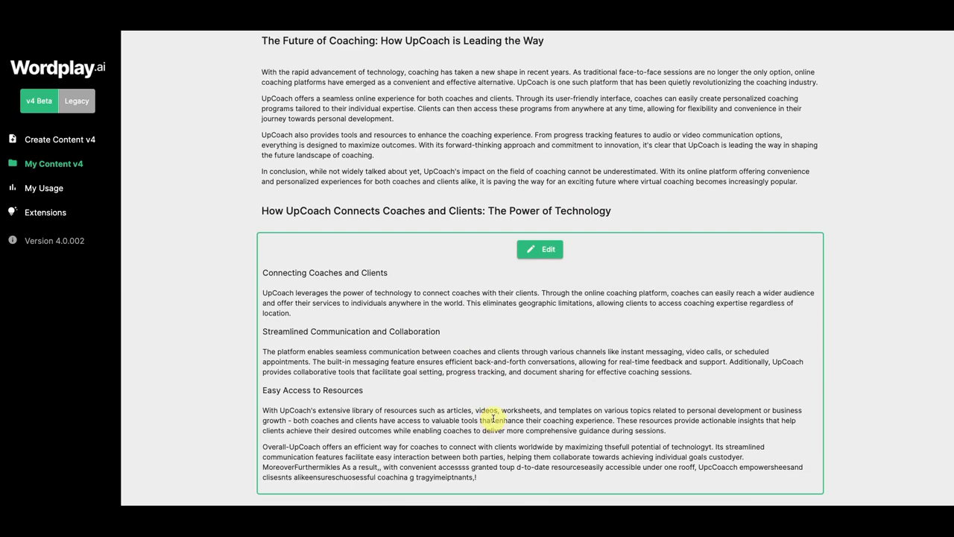
pyautogui.scroll(14, 492, 417)
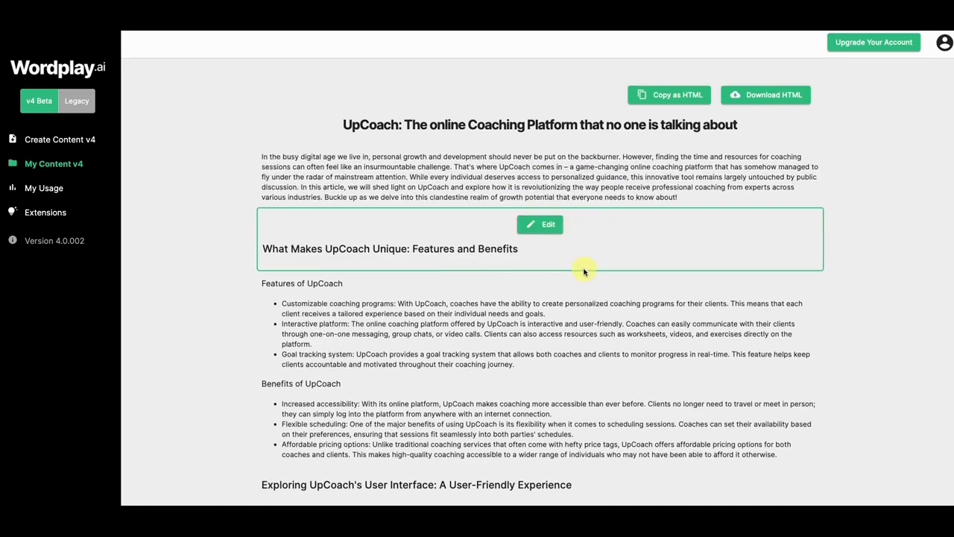
# Step: Re-examine the Wordplay article's structure across the features, benefits and user interface sections
pyautogui.scroll(-1, 578, 283)
pyautogui.scroll(-3, 573, 321)
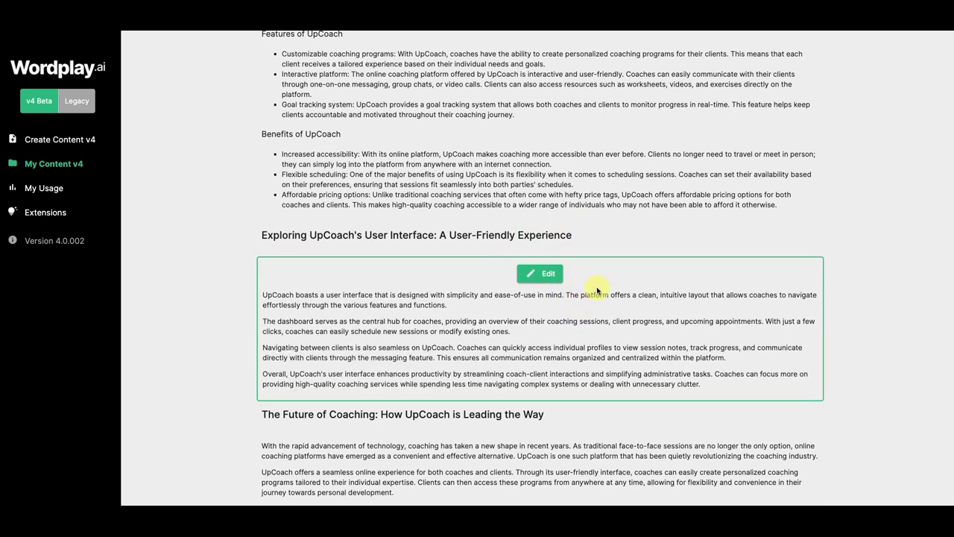
pyautogui.scroll(1, 610, 270)
pyautogui.scroll(4, 610, 270)
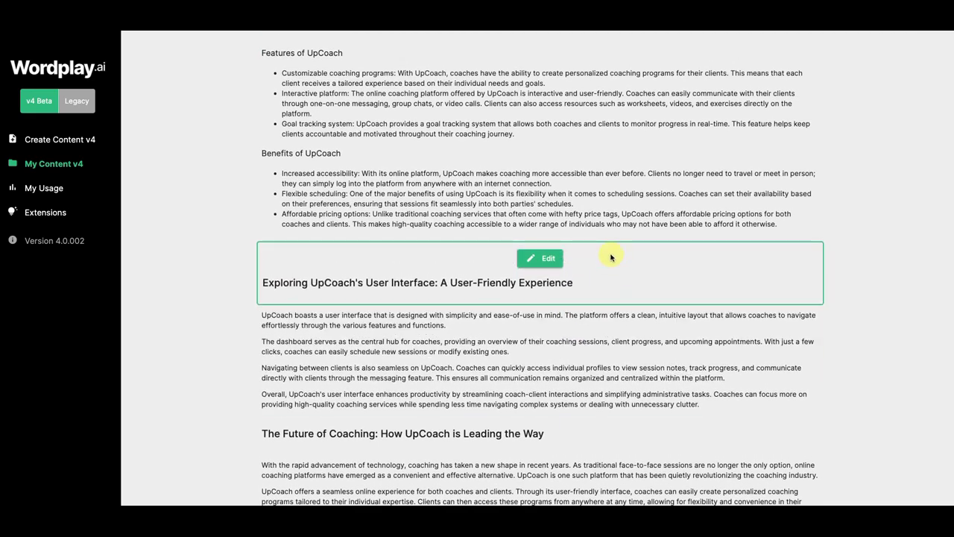
pyautogui.scroll(1, 613, 201)
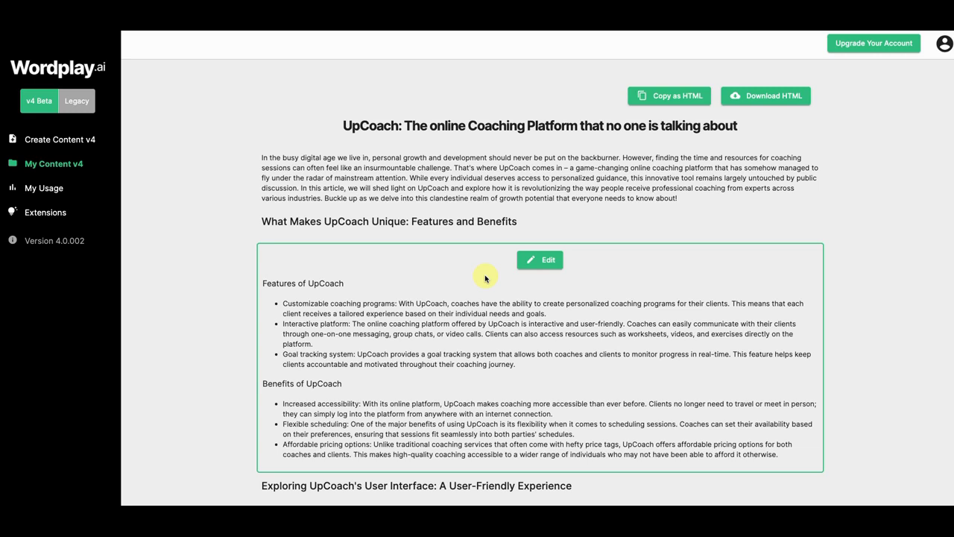
# Step: Skim the Wordplay article again from the features section to the one on how UpCoach connects coaches and clients
pyautogui.scroll(-3, 485, 278)
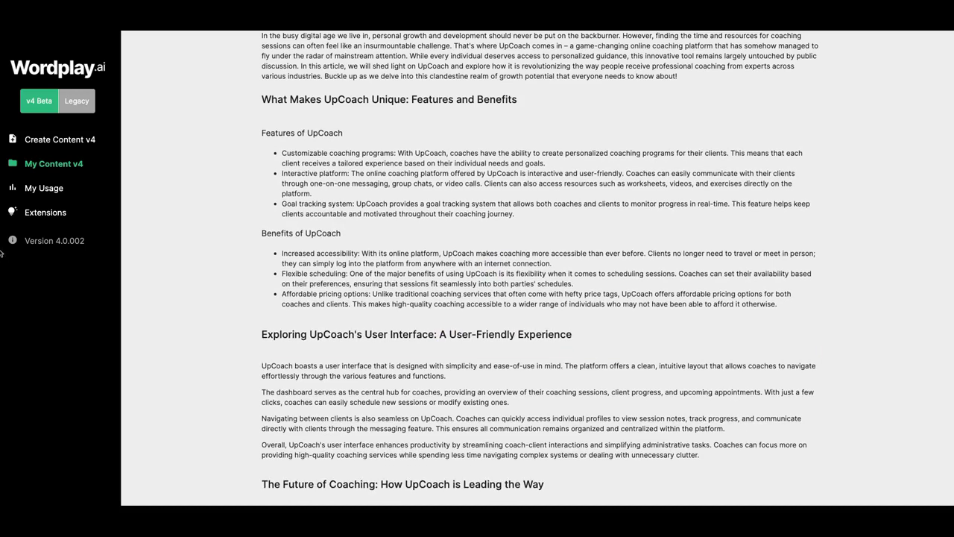
pyautogui.scroll(-1, 395, 328)
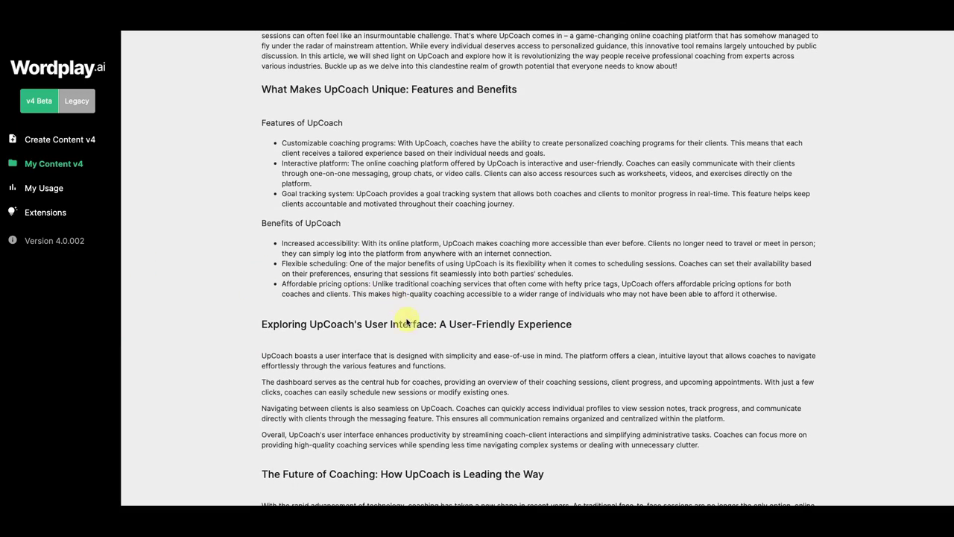
pyautogui.scroll(-3, 483, 362)
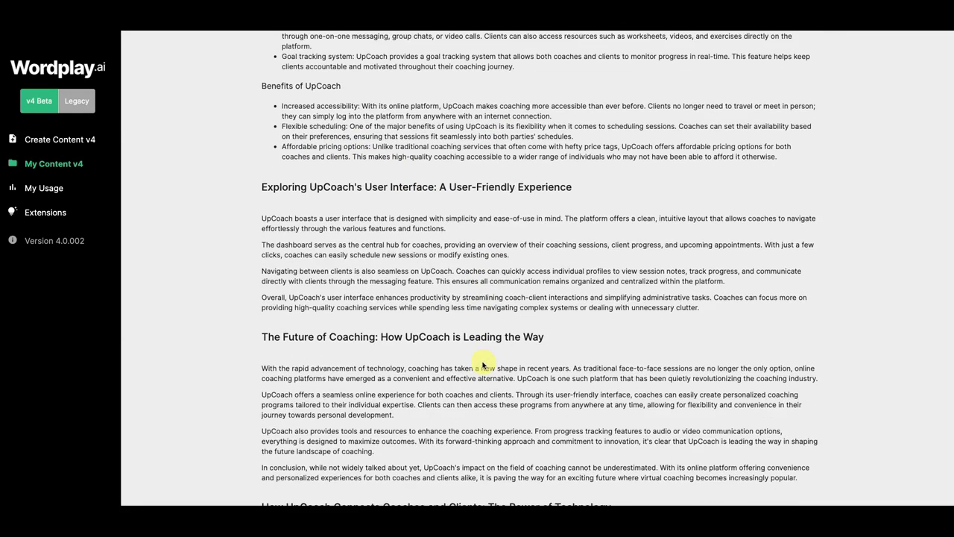
pyautogui.scroll(-1, 483, 365)
pyautogui.scroll(-3, 483, 365)
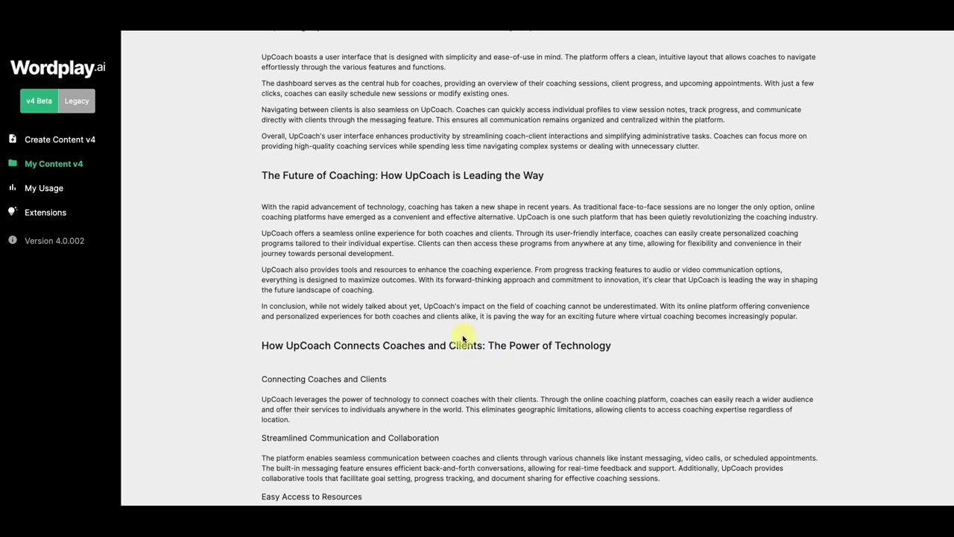
pyautogui.scroll(12, 463, 337)
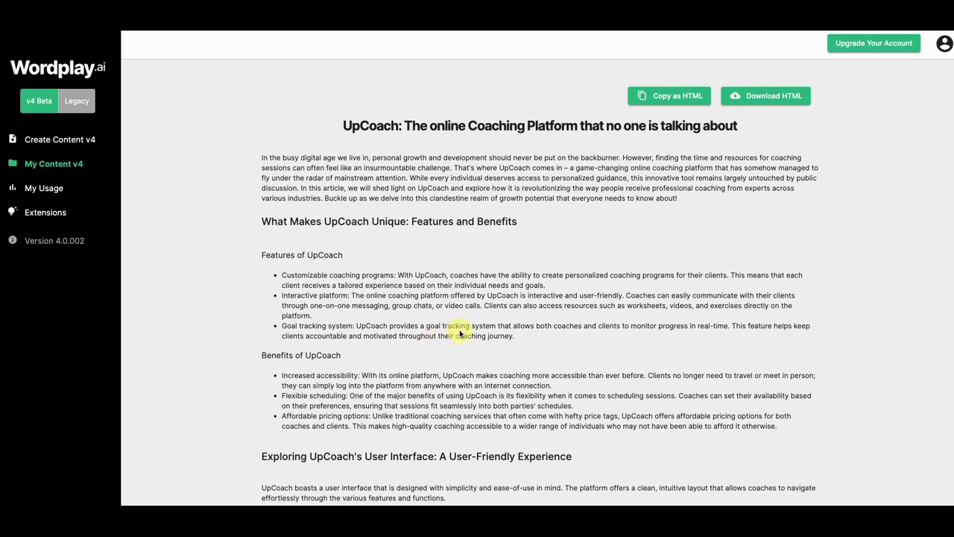
pyautogui.scroll(-1, 459, 331)
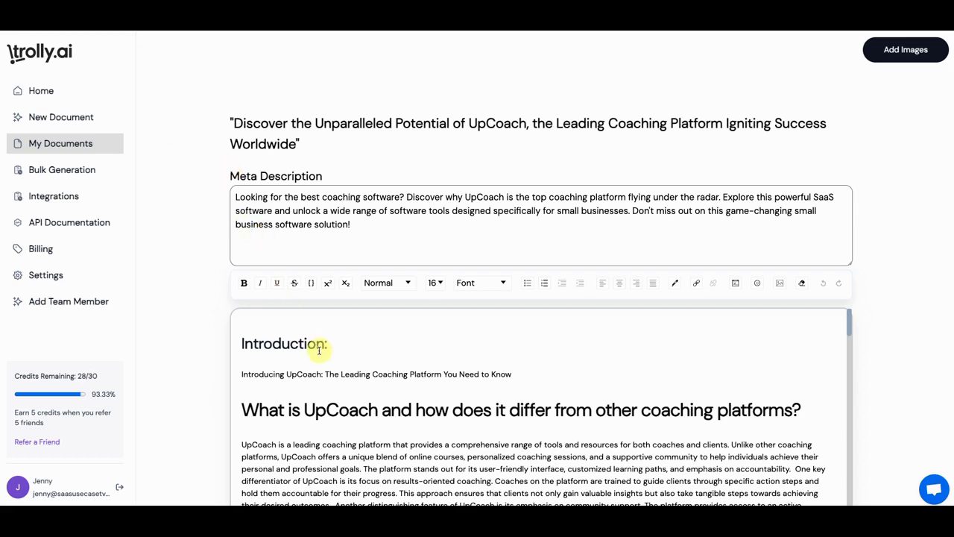
# Step: Return to the Trolly article and reread its section on how UpCoach differs from other coaching platforms
pyautogui.scroll(-3, 319, 351)
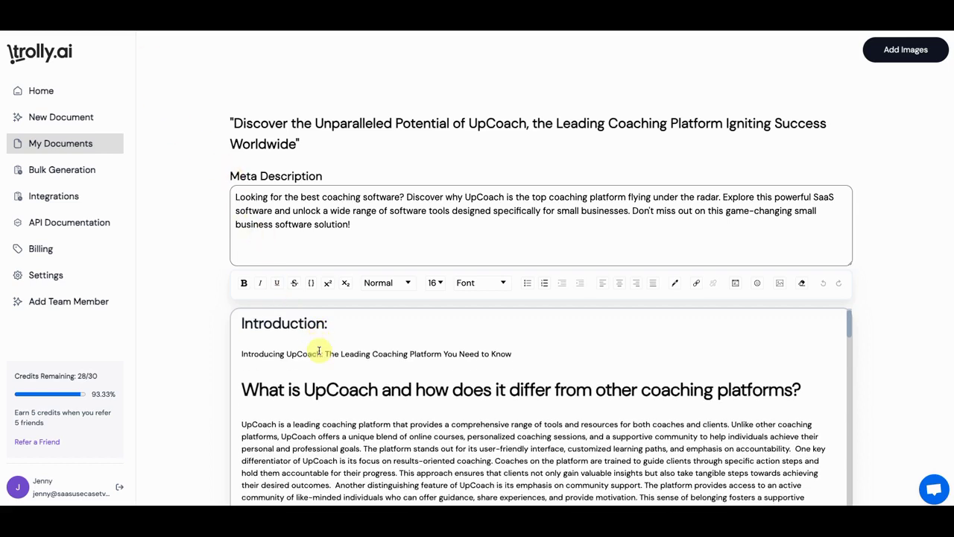
pyautogui.scroll(-1, 342, 403)
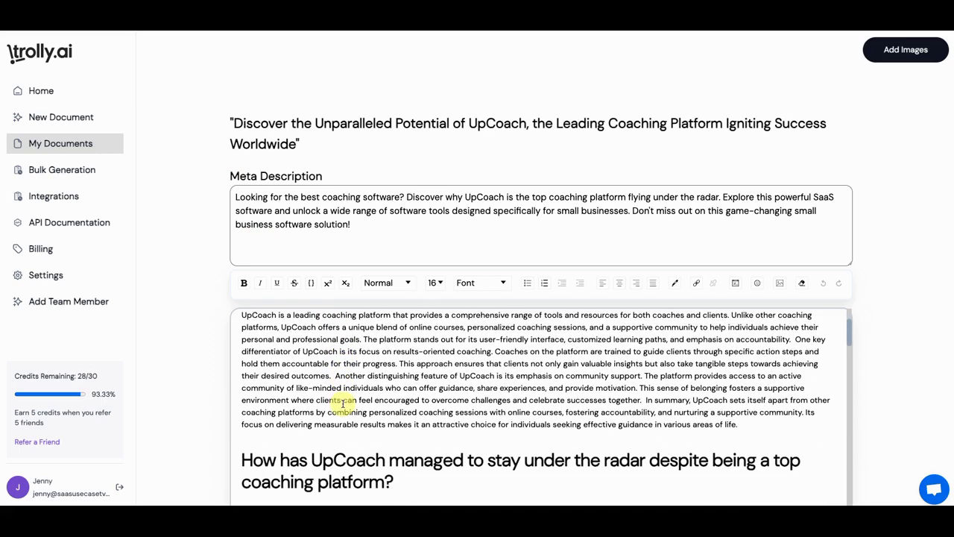
pyautogui.scroll(1, 342, 403)
pyautogui.scroll(-1, 343, 403)
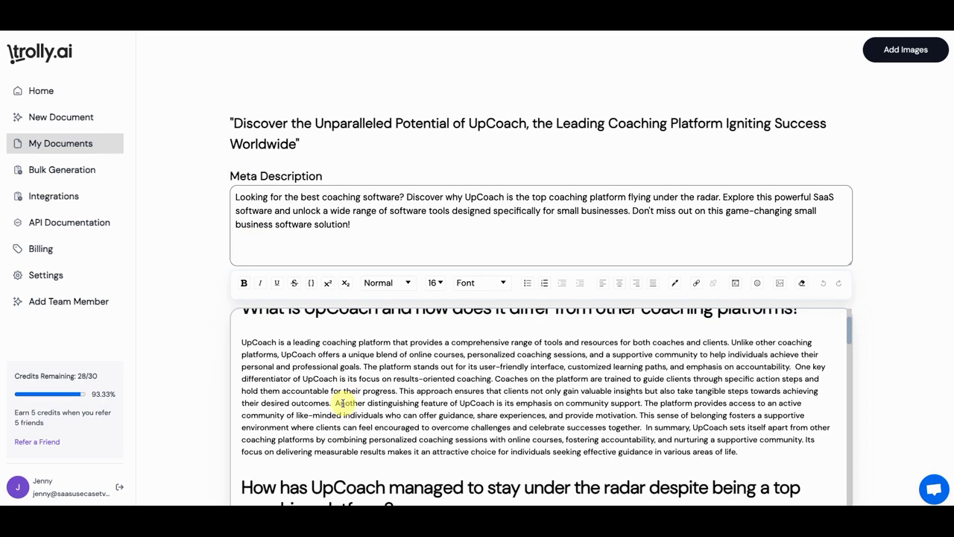
pyautogui.scroll(1, 342, 403)
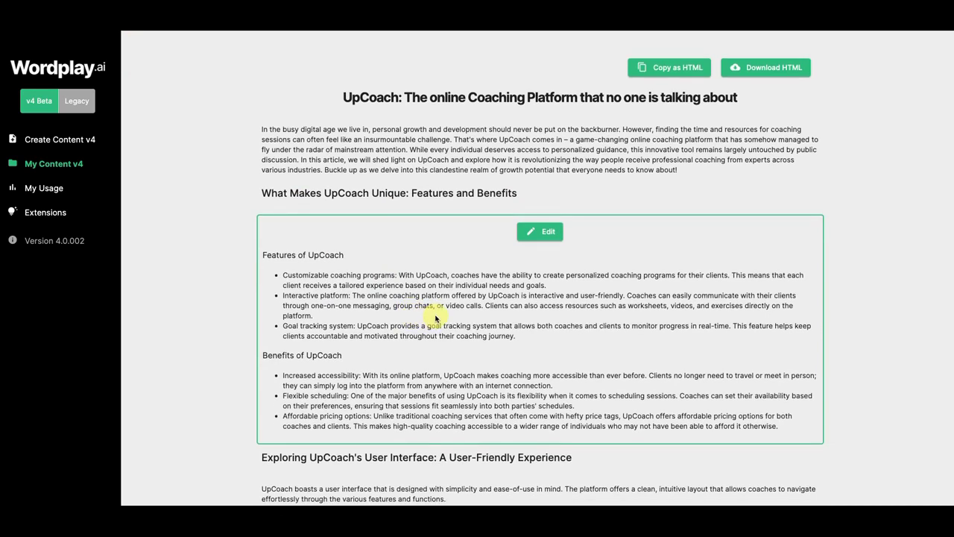
# Step: Switch back to the Wordplay article and compare its introduction and bulleted features and benefits with the Trolly version
pyautogui.scroll(-1, 436, 318)
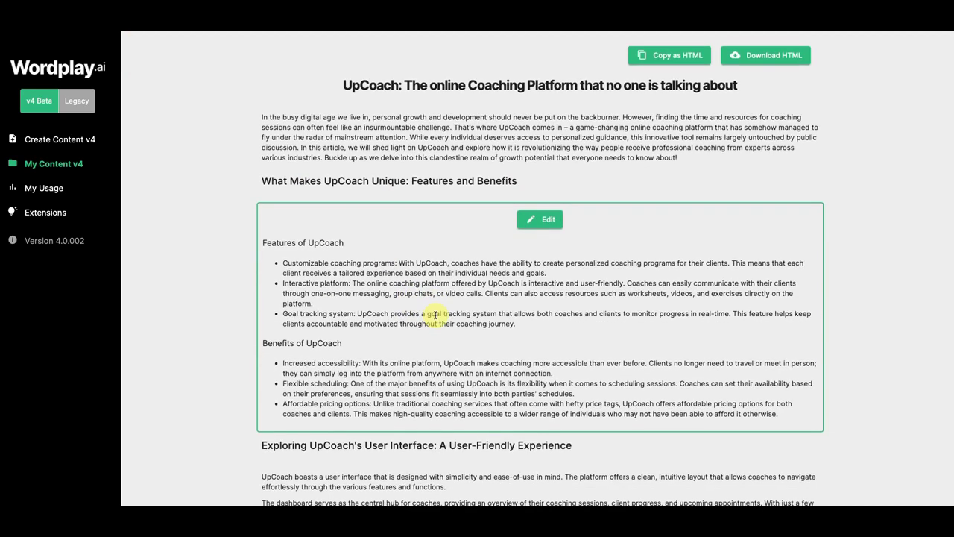
pyautogui.scroll(-1, 436, 315)
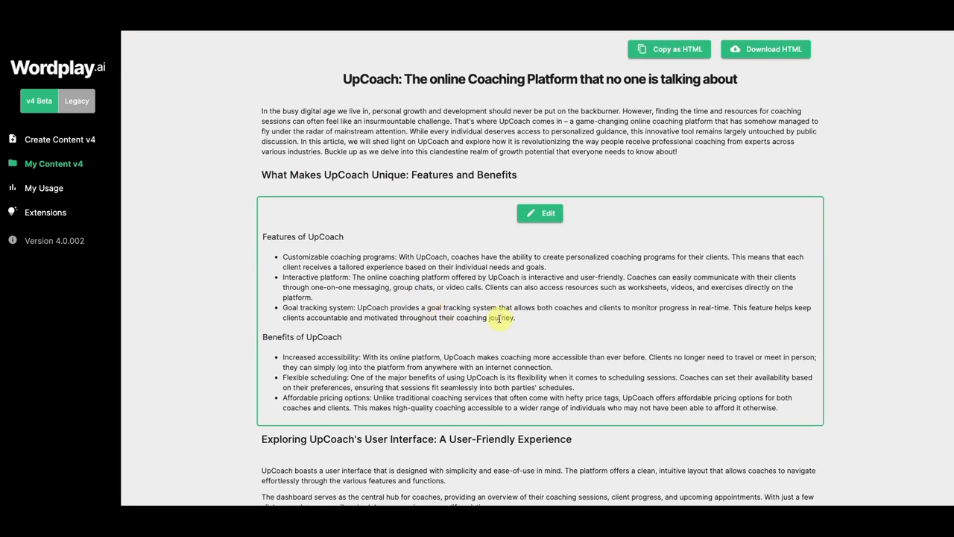
pyautogui.scroll(-1, 514, 312)
pyautogui.scroll(-3, 514, 311)
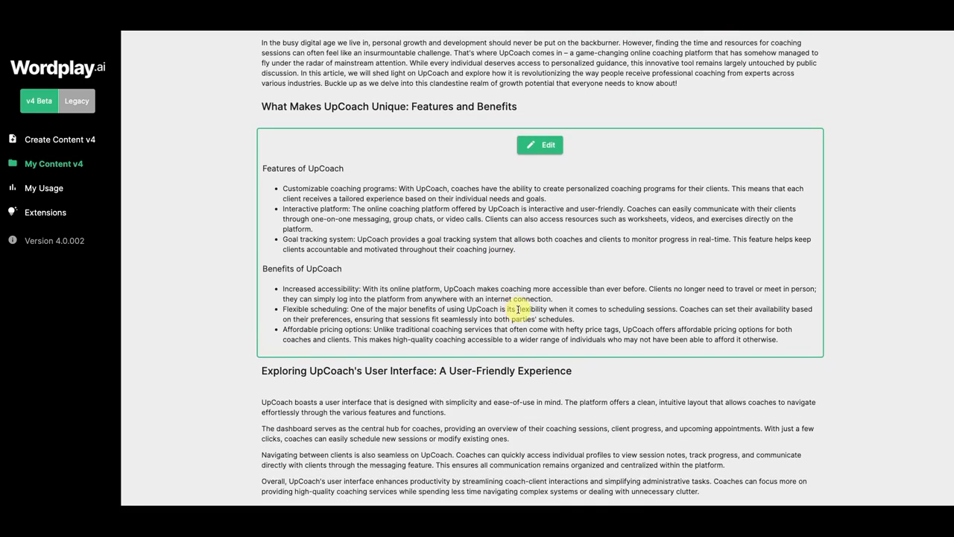
# Step: Reread the Wordplay article's introduction and its bulleted features and benefits of UpCoach
pyautogui.scroll(-1, 518, 309)
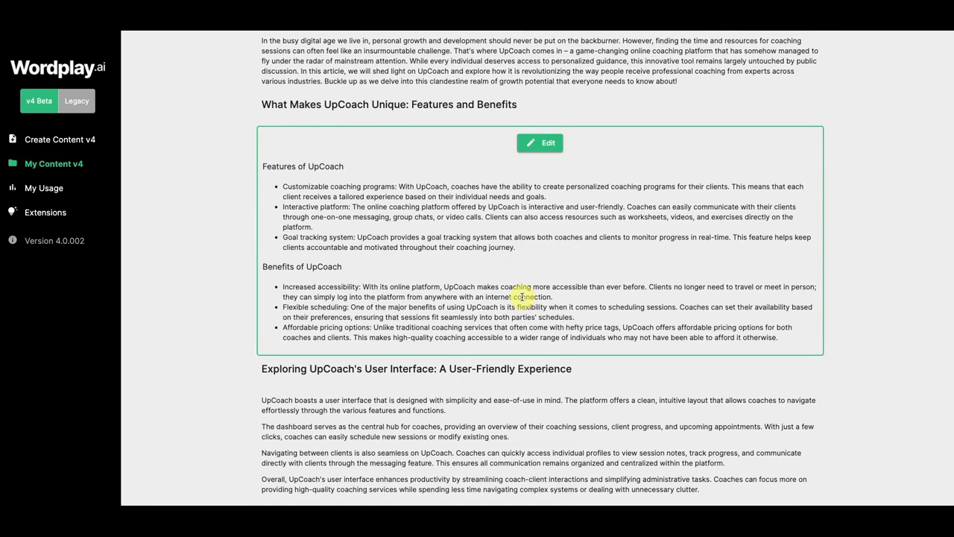
pyautogui.scroll(-1, 522, 296)
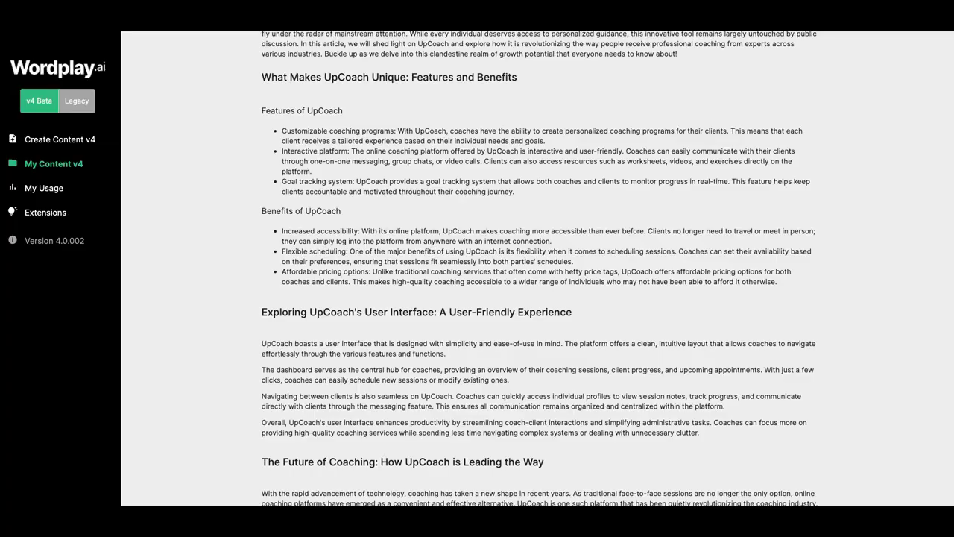
pyautogui.moveTo(250, 127)
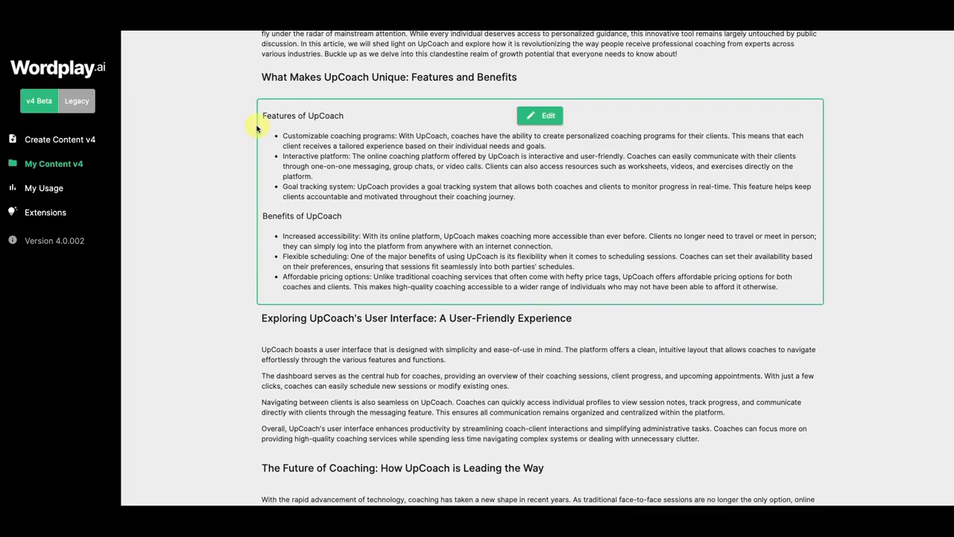
pyautogui.scroll(4, 258, 155)
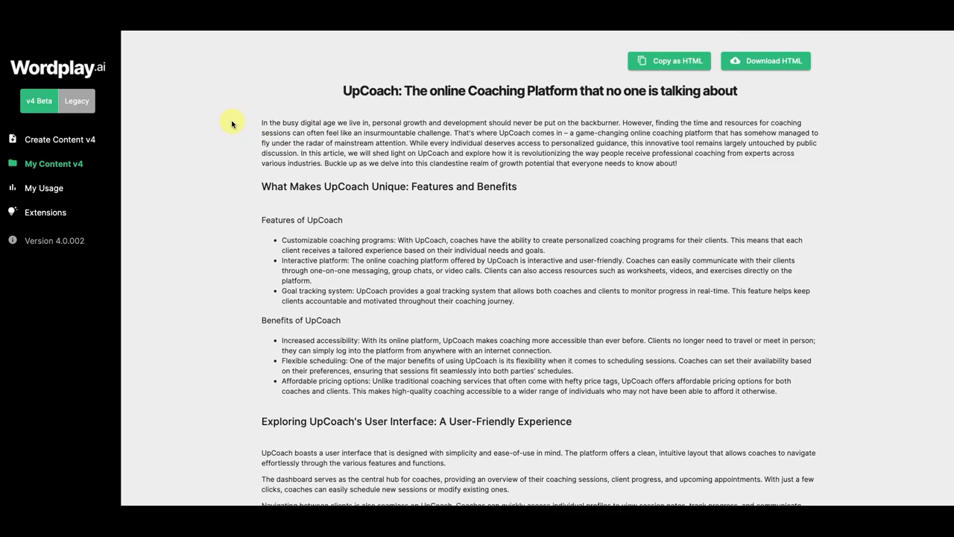
pyautogui.scroll(-1, 256, 158)
pyautogui.scroll(-2, 255, 159)
pyautogui.moveTo(281, 179)
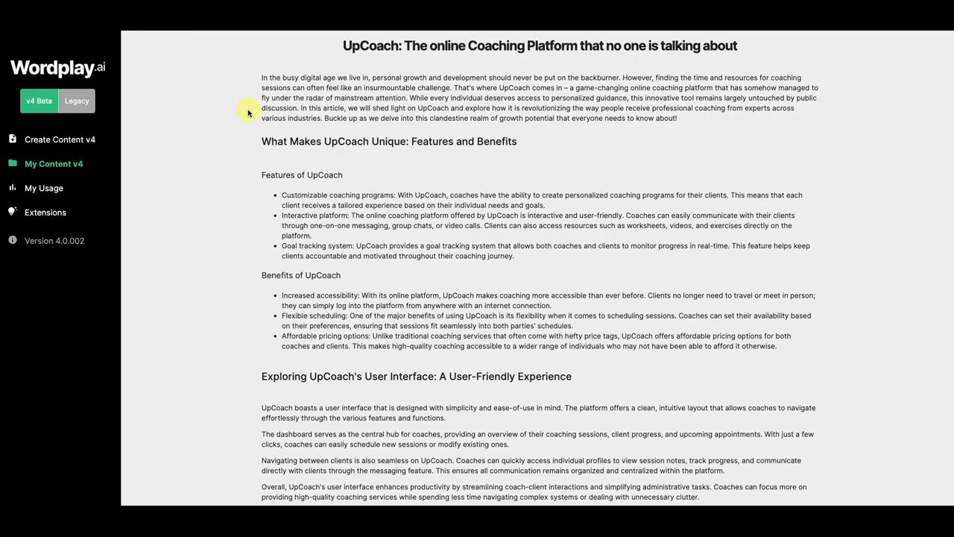
pyautogui.moveTo(320, 161)
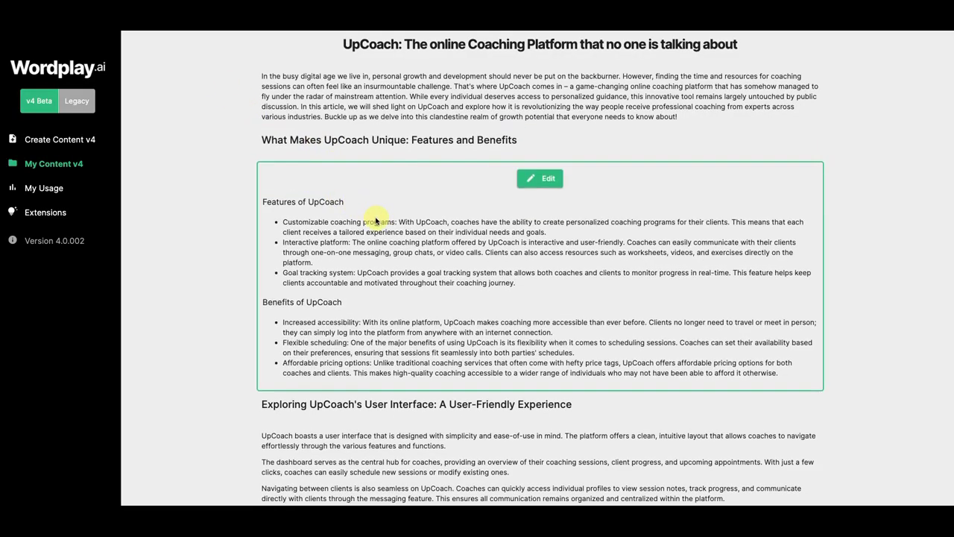
# Step: Read through the Wordplay article from the features section to its closing paragraph on easy access to resources
pyautogui.scroll(-1, 388, 221)
pyautogui.scroll(-2, 395, 223)
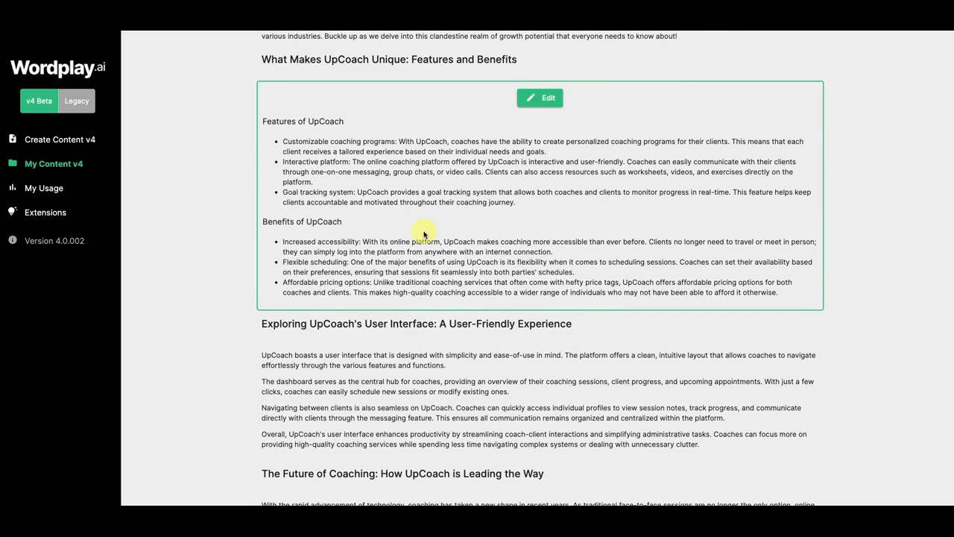
pyautogui.scroll(-1, 424, 234)
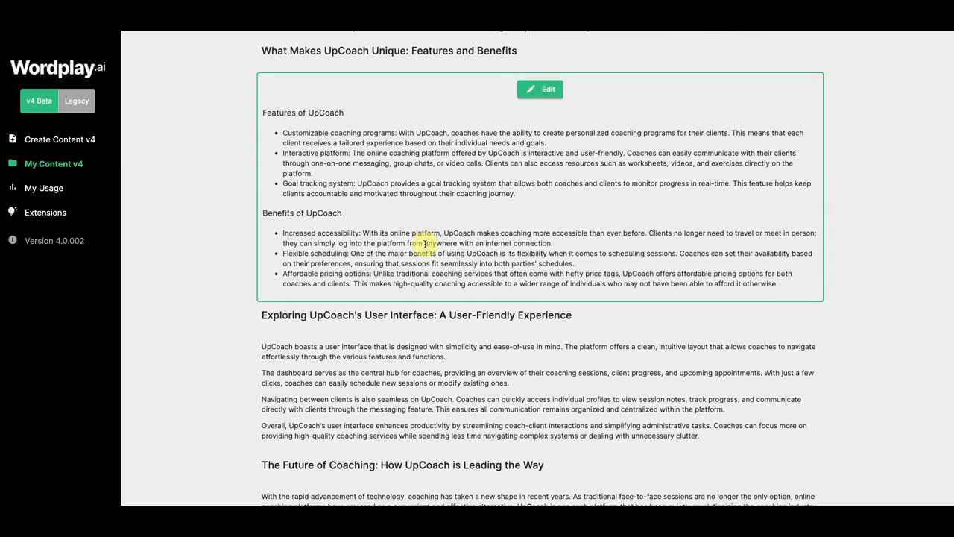
pyautogui.scroll(-4, 433, 250)
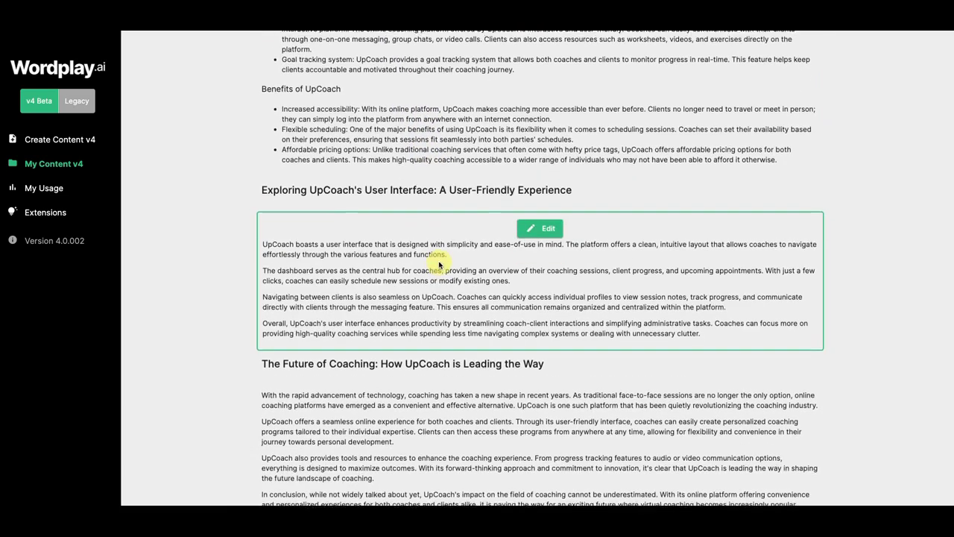
pyautogui.scroll(-6, 463, 272)
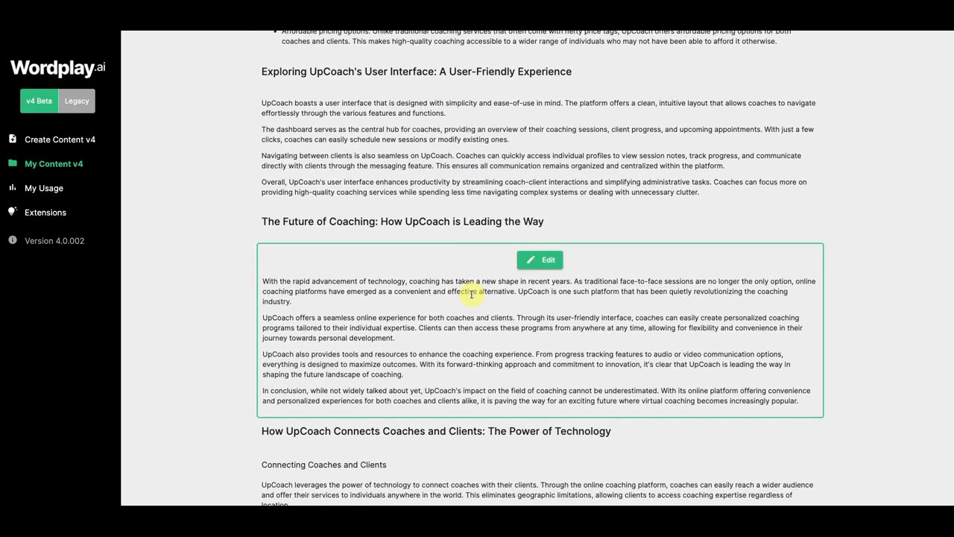
pyautogui.scroll(-4, 471, 294)
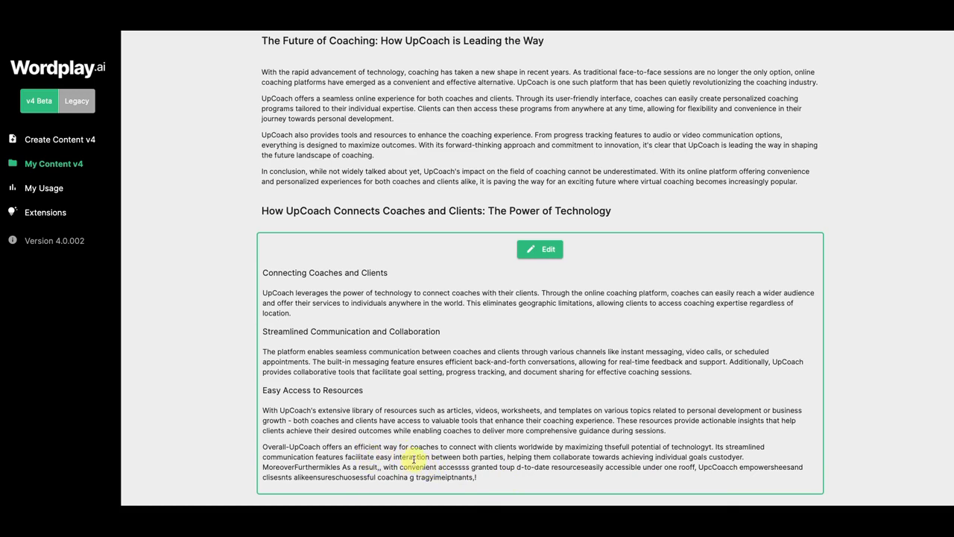
pyautogui.scroll(1, 409, 438)
pyautogui.scroll(1, 341, 485)
pyautogui.scroll(-1, 349, 475)
# Step: Switch to the Trolly article and skim it from the opening section to its conclusion and summary
pyautogui.click(181, 75)
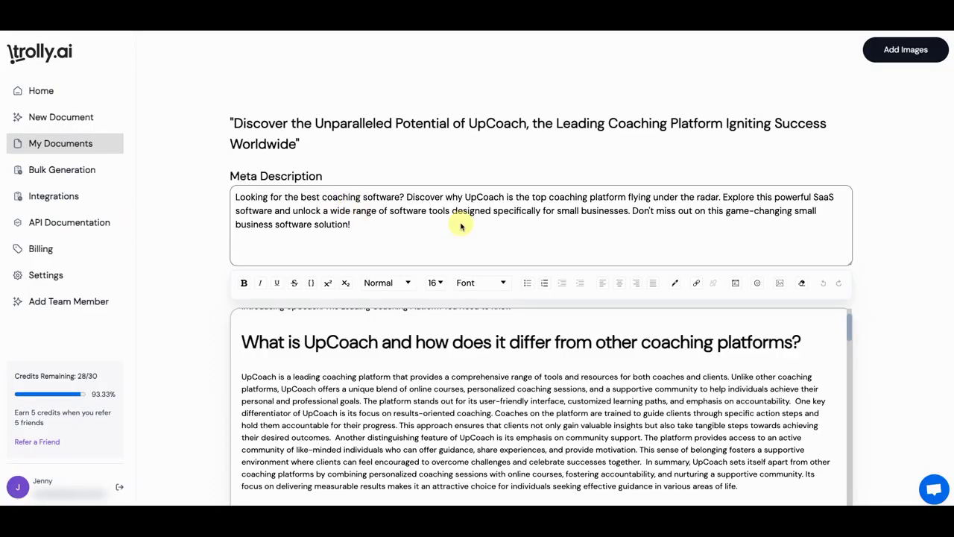
pyautogui.scroll(-2, 459, 225)
pyautogui.scroll(-6, 462, 229)
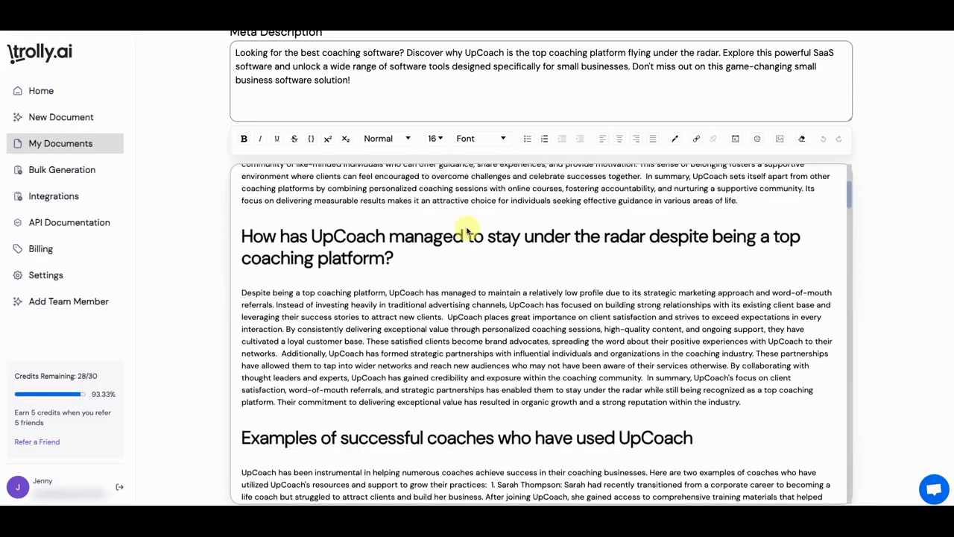
pyautogui.scroll(-10, 492, 246)
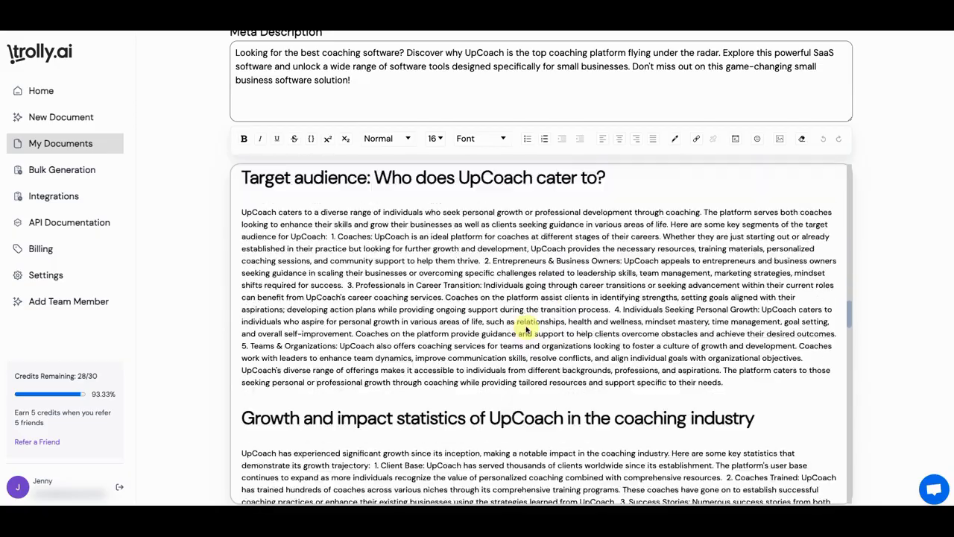
pyautogui.scroll(-15, 526, 339)
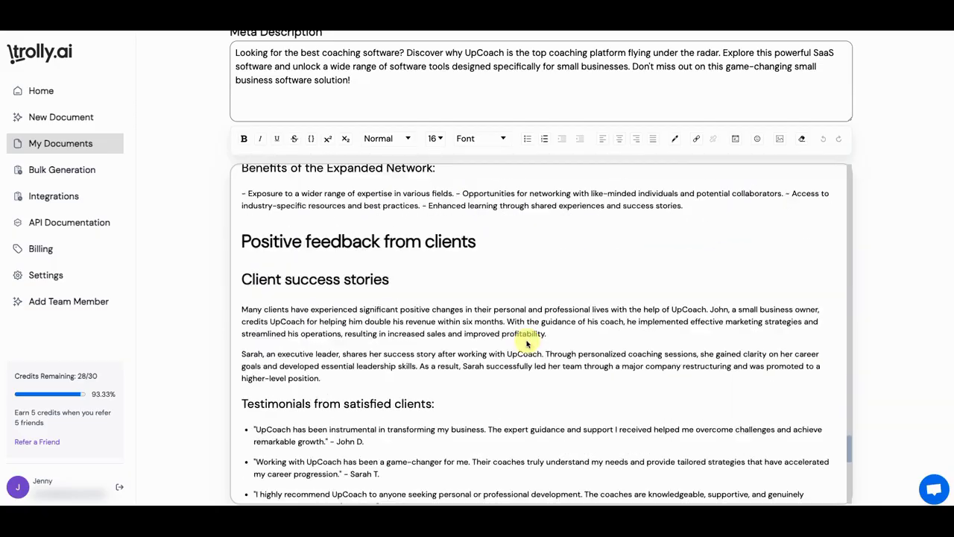
pyautogui.scroll(-3, 526, 343)
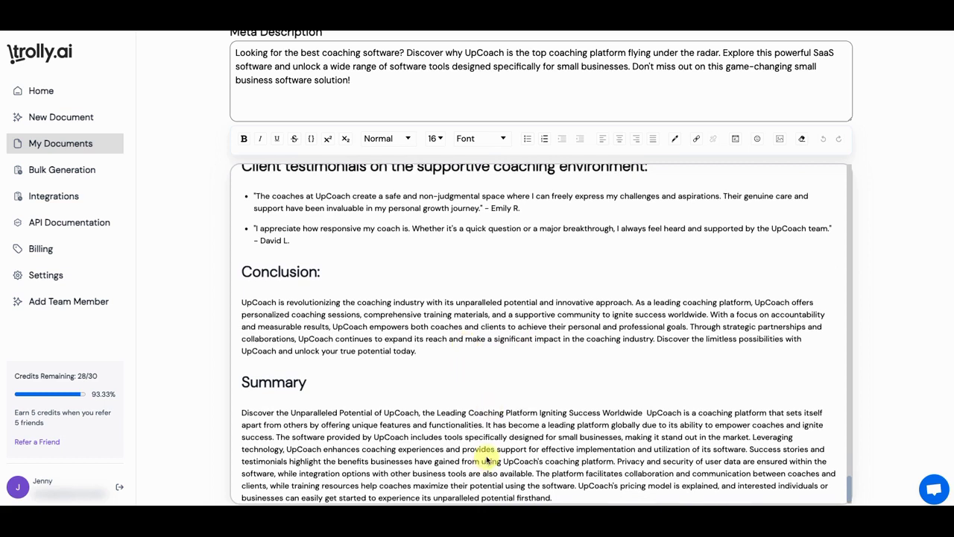
pyautogui.scroll(3, 487, 458)
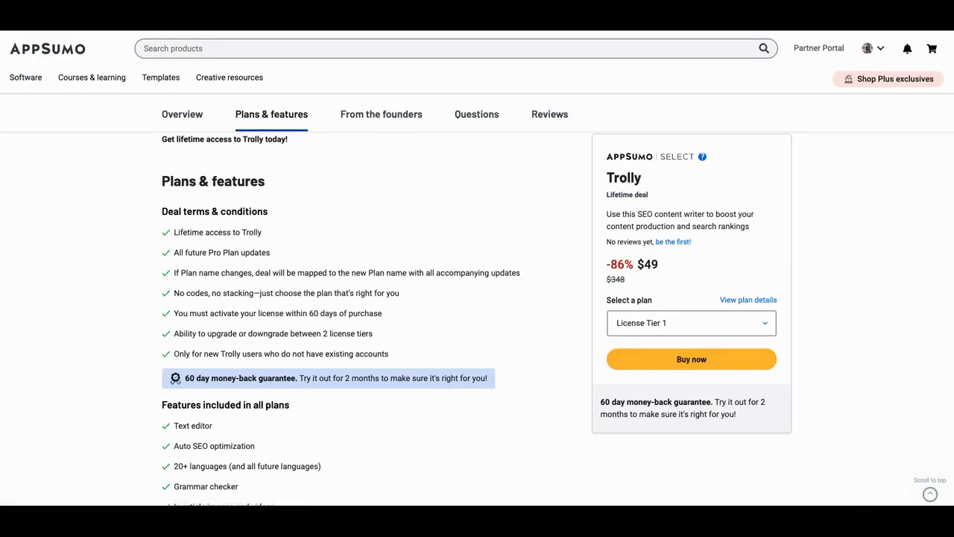
# Step: Compare Trolly's plans and features on AppSumo with the Wordplay lifetime deal listing
pyautogui.scroll(-5, 283, 240)
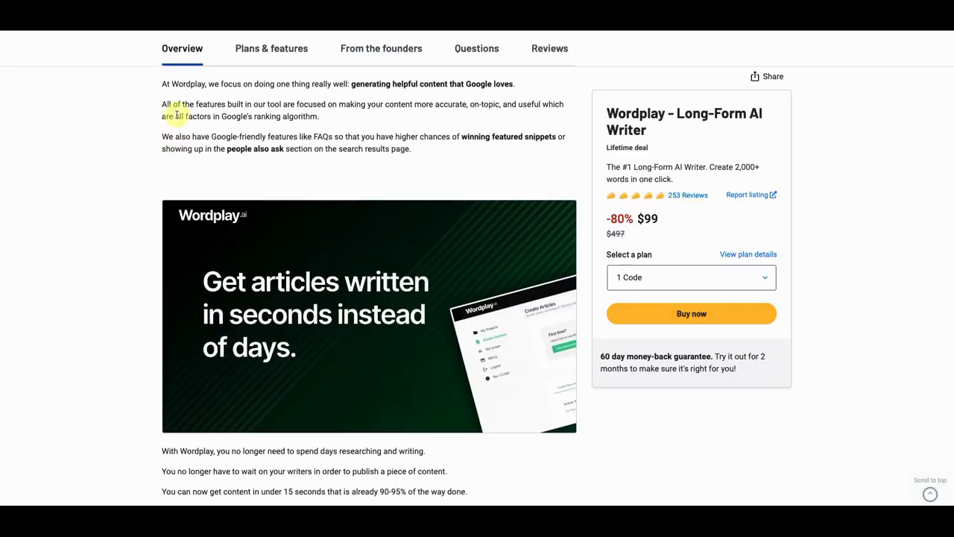
pyautogui.scroll(-10, 183, 134)
pyautogui.scroll(3, 188, 149)
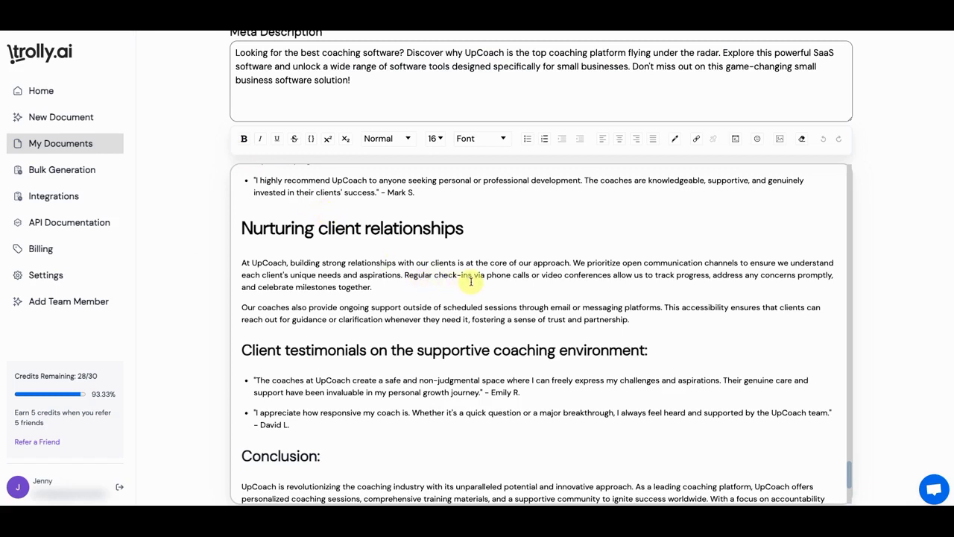
# Step: Return to the Trolly article and review its client relationships, success stories and global network sections
pyautogui.scroll(6, 471, 282)
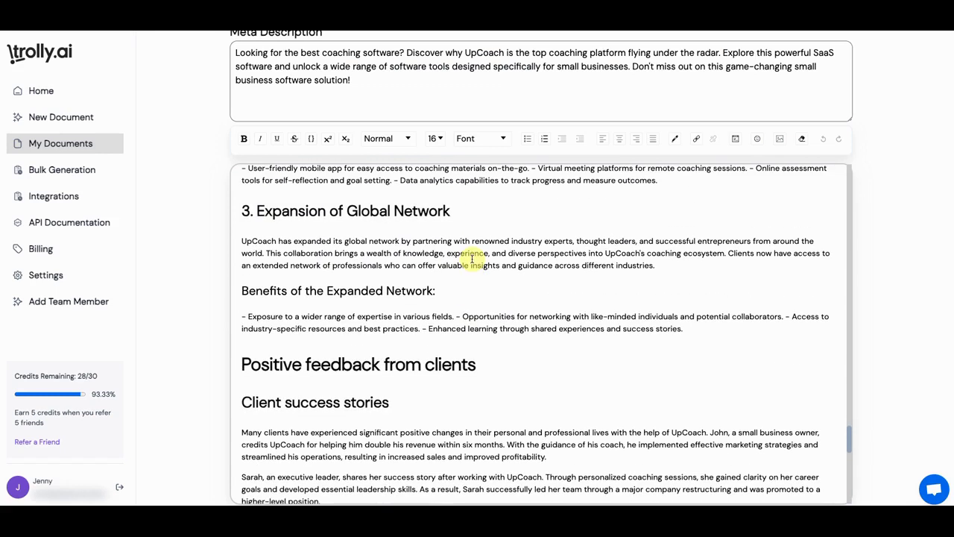
pyautogui.scroll(1, 437, 229)
pyautogui.scroll(1, 437, 231)
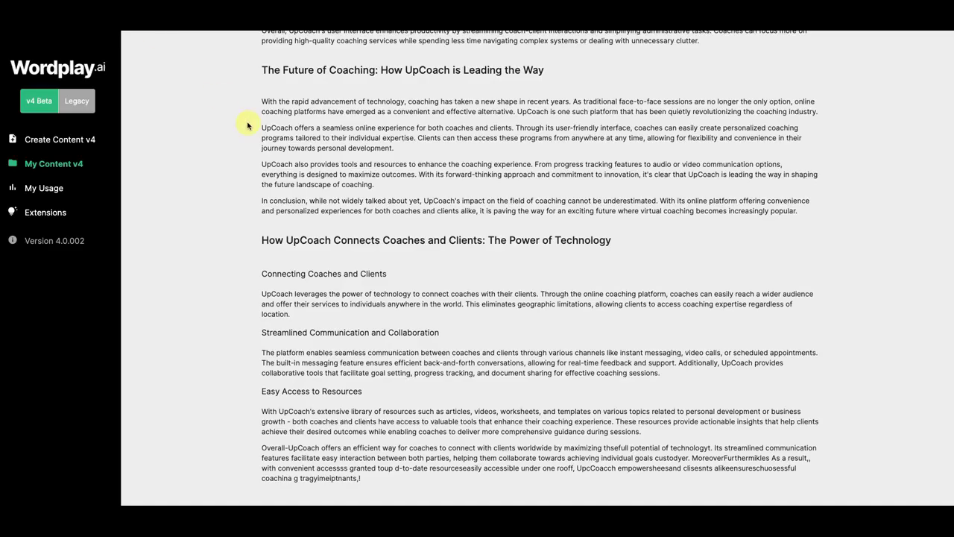
# Step: Switch to the Wordplay article and copy it as HTML
pyautogui.scroll(4, 436, 284)
pyautogui.scroll(6, 436, 283)
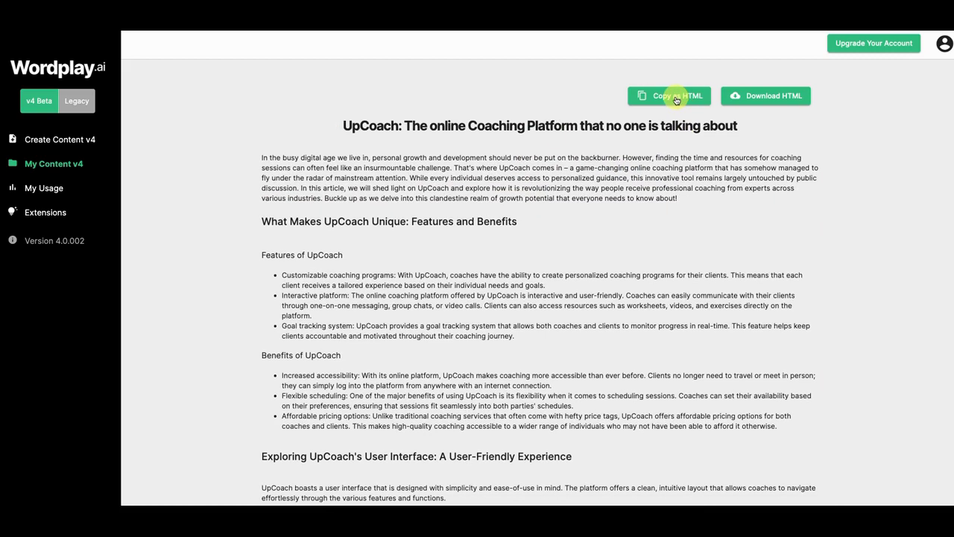
pyautogui.click(676, 99)
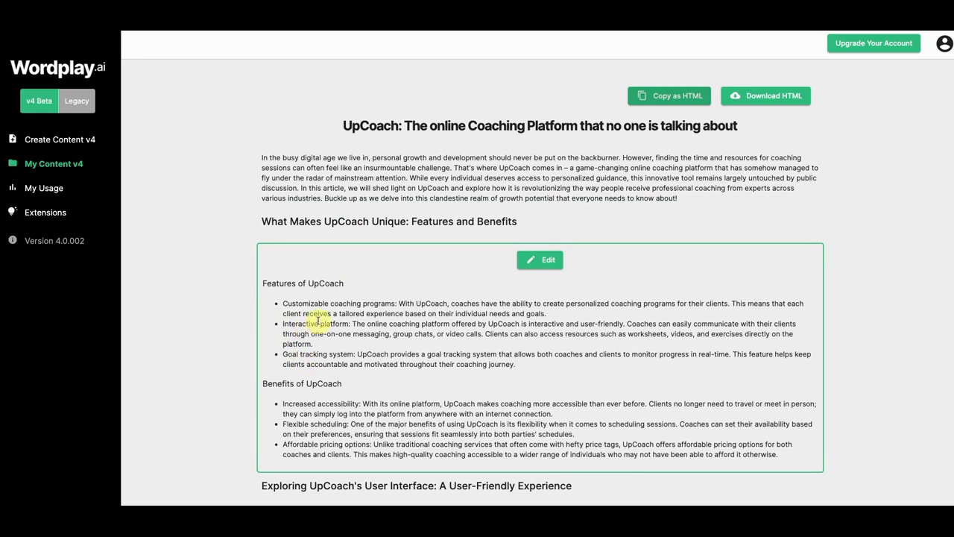
# Step: Compare the Wordplay article's features and benefits with the Trolly article, skimming the latter from its technology section back to the introduction
pyautogui.scroll(-1, 317, 328)
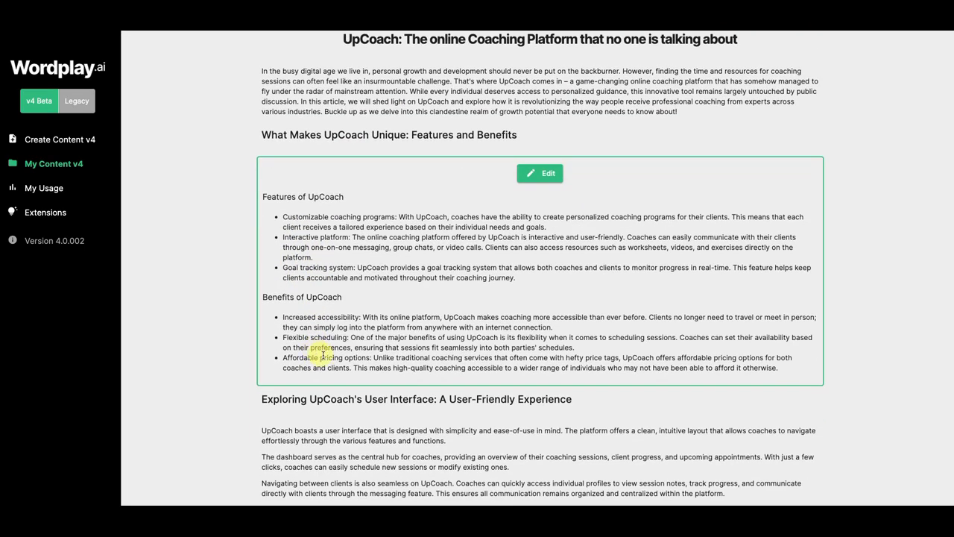
pyautogui.scroll(-2, 349, 361)
pyautogui.scroll(-2, 348, 361)
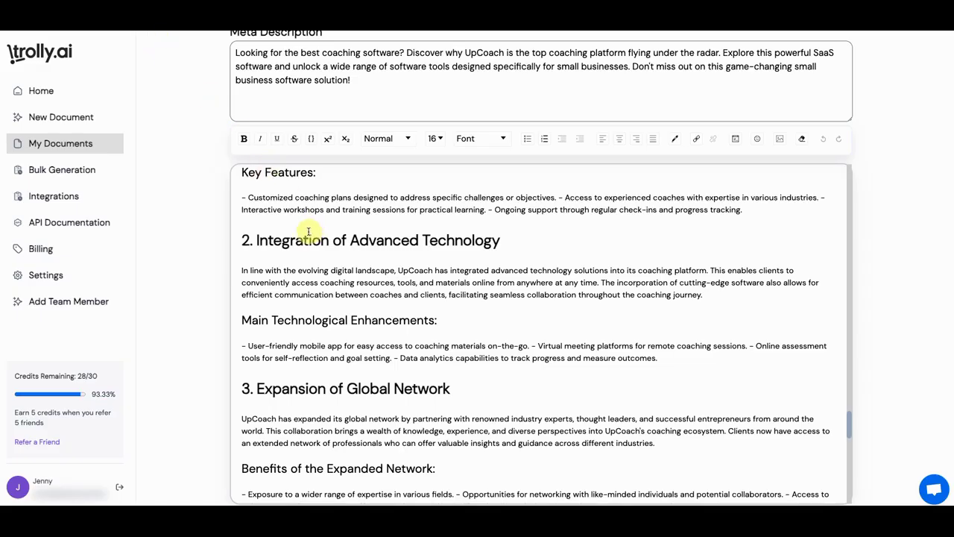
pyautogui.scroll(15, 308, 232)
pyautogui.scroll(8, 328, 226)
pyautogui.scroll(10, 328, 227)
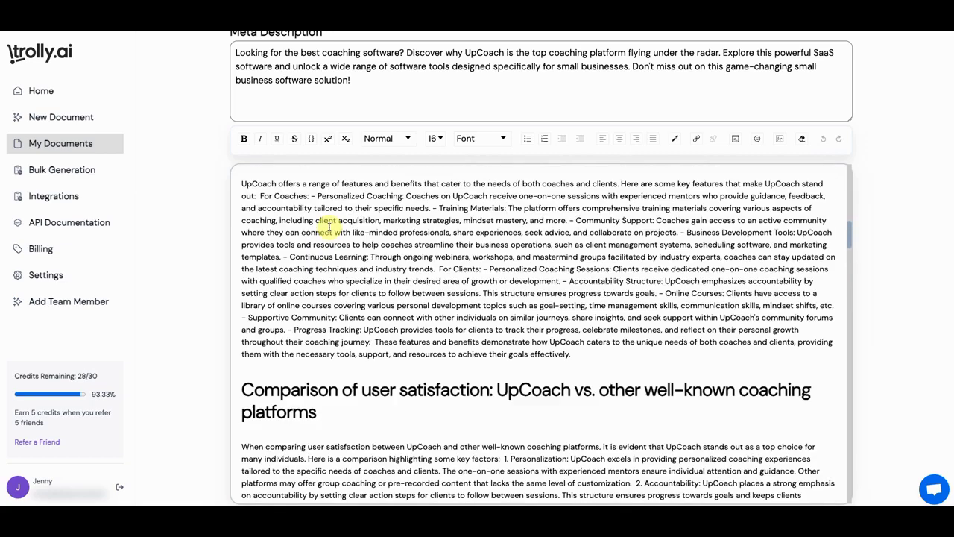
pyautogui.scroll(10, 329, 226)
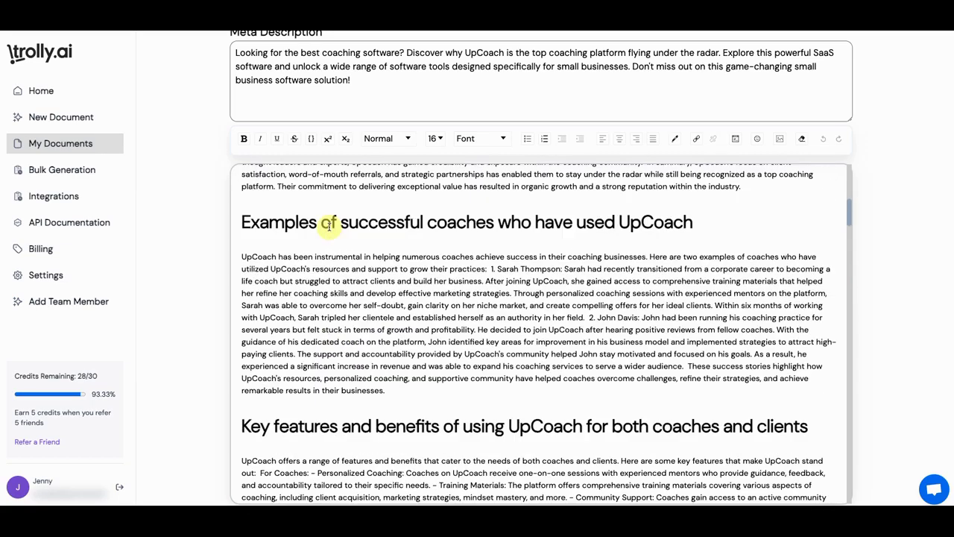
pyautogui.scroll(2, 329, 227)
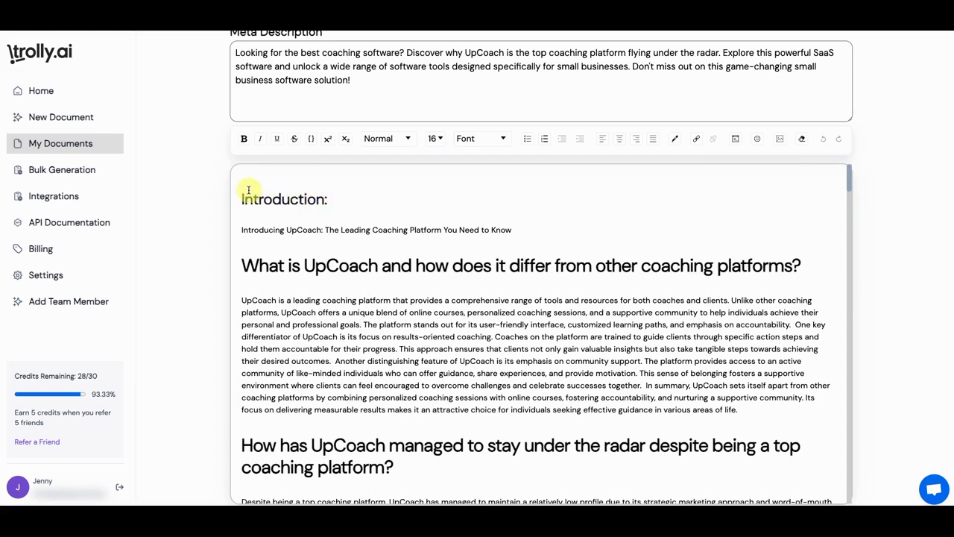
# Step: View Trolly's Zapier integration, and examine the Generate Fancy Headline endpoint in its API documentation
pyautogui.click(62, 199)
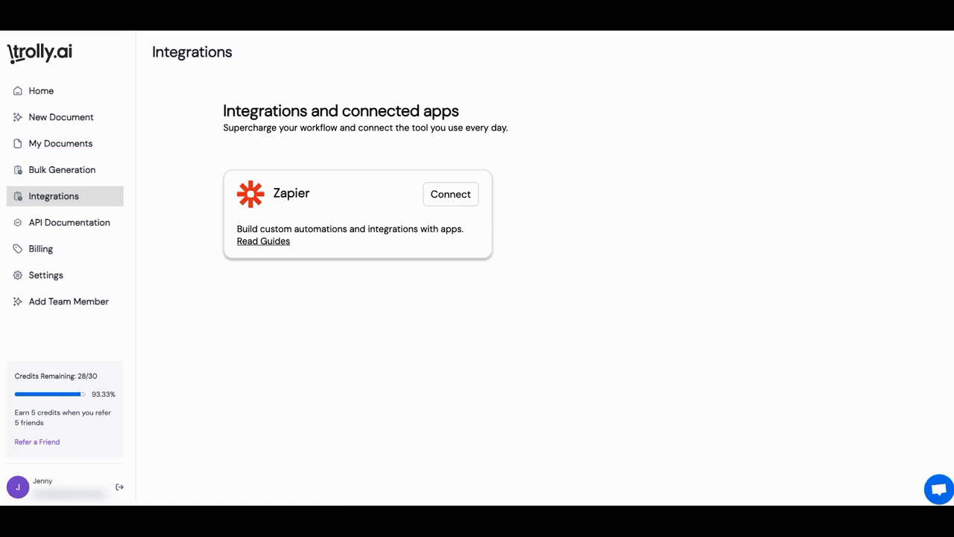
pyautogui.click(69, 222)
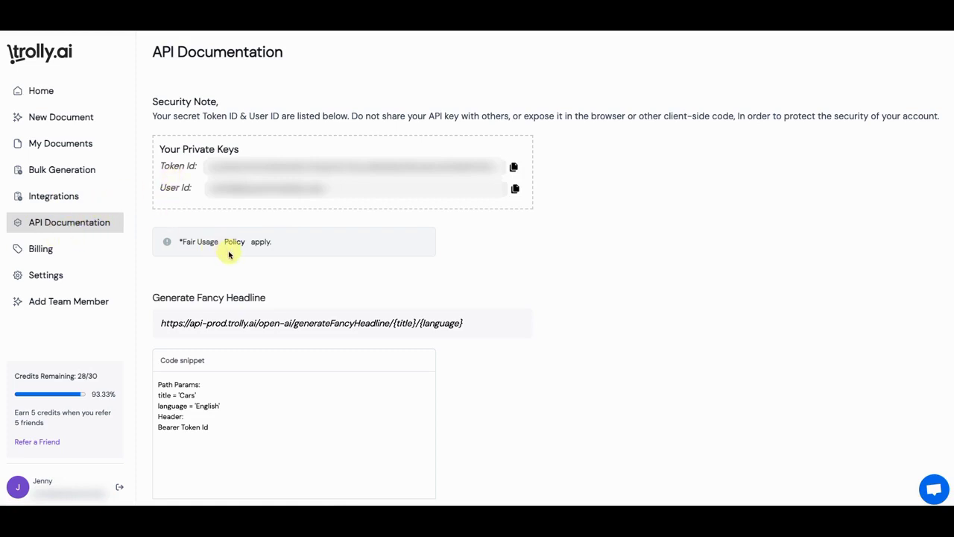
pyautogui.scroll(-3, 456, 300)
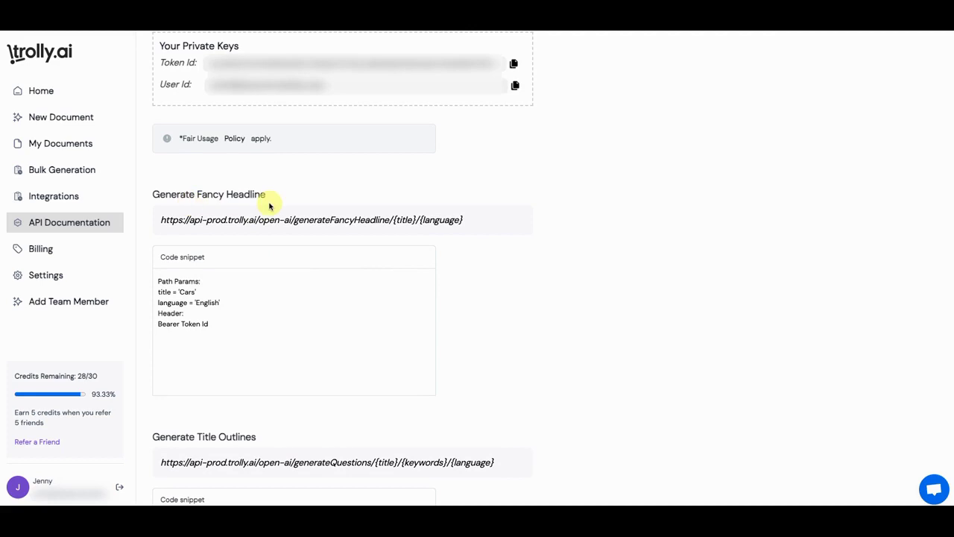
pyautogui.scroll(-1, 227, 245)
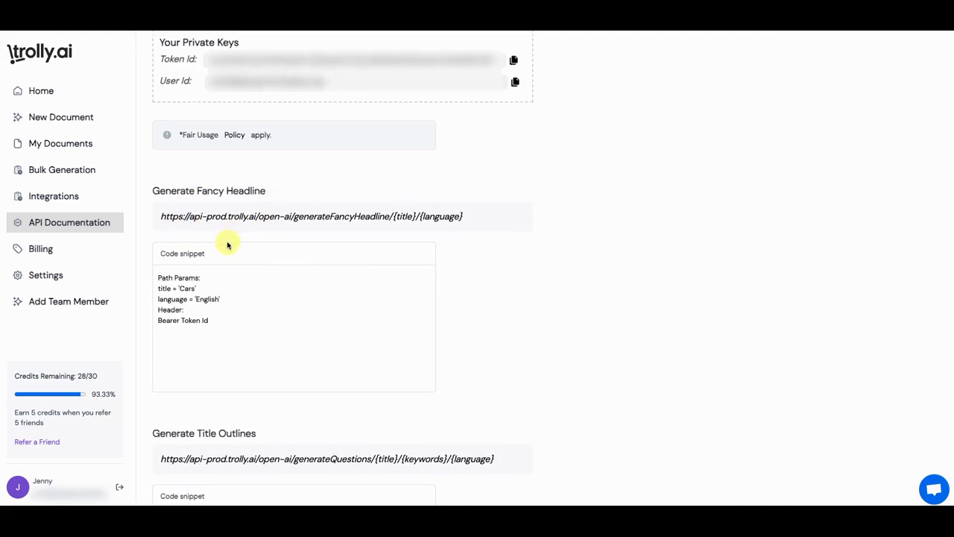
# Step: Skim the API documentation's remaining endpoints down to Generate Article Summary and back up to Generate Title Outlines
pyautogui.scroll(-5, 216, 299)
pyautogui.scroll(-8, 220, 321)
pyautogui.scroll(-6, 197, 358)
pyautogui.scroll(-2, 205, 331)
pyautogui.scroll(-2, 205, 335)
pyautogui.scroll(-2, 242, 375)
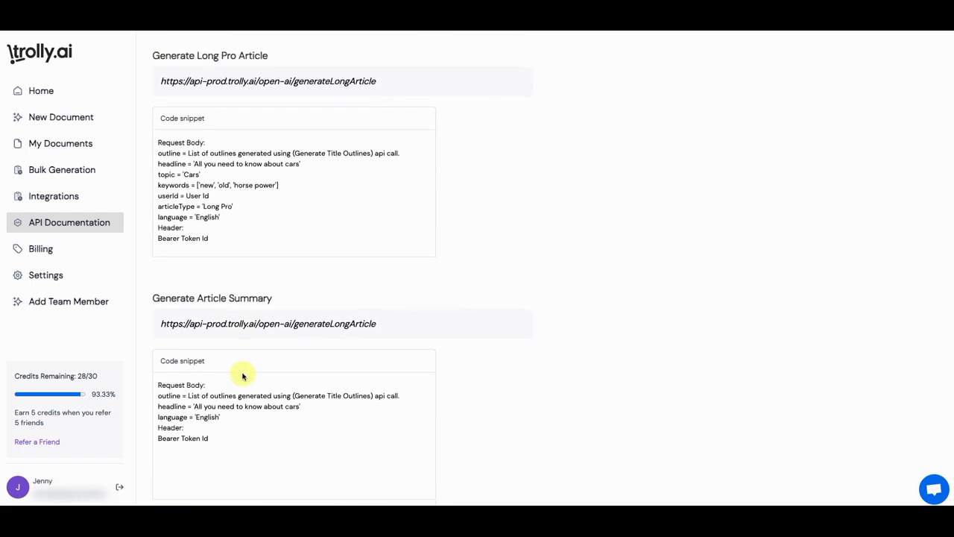
pyautogui.scroll(7, 241, 376)
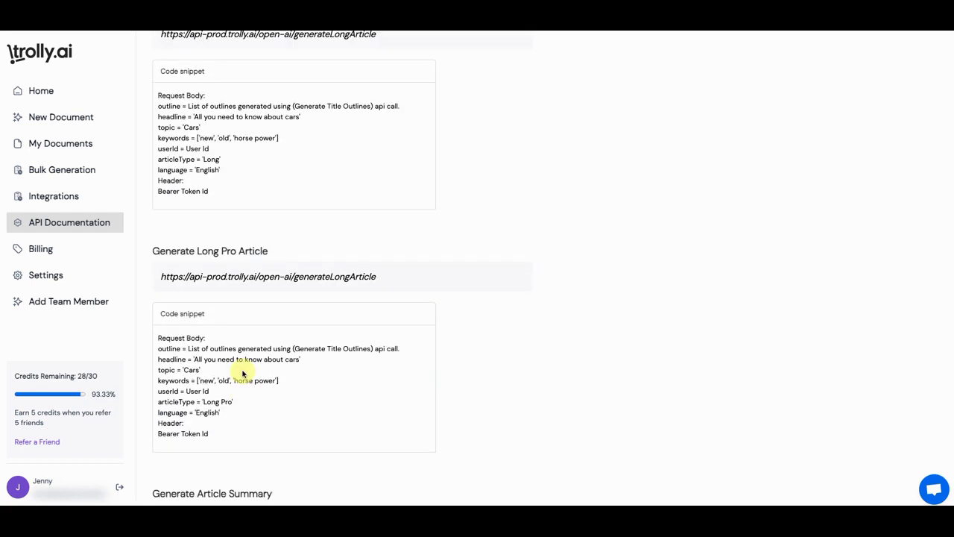
pyautogui.scroll(10, 242, 373)
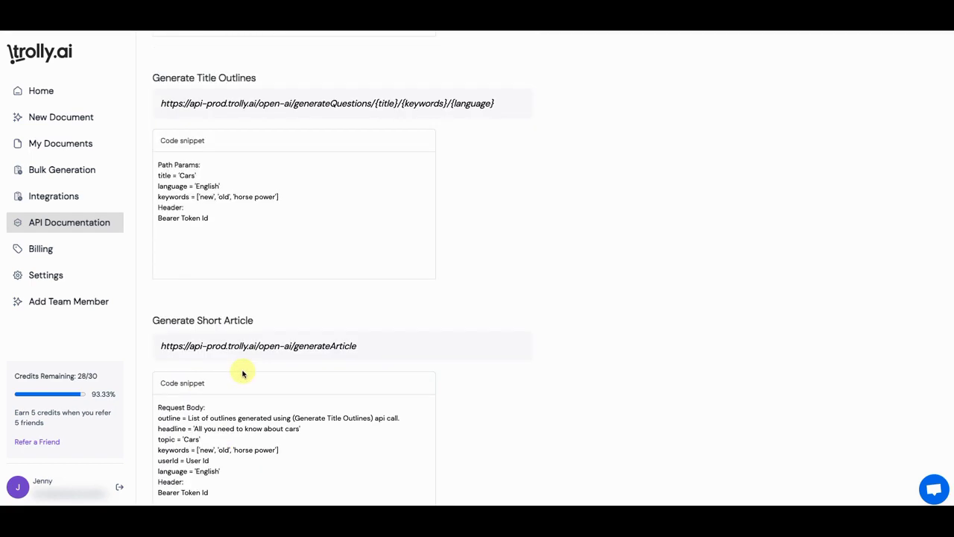
# Step: Recheck the Generate Title Outlines endpoint's parameters in the API documentation and leave for Trolly's home page
pyautogui.scroll(1, 242, 374)
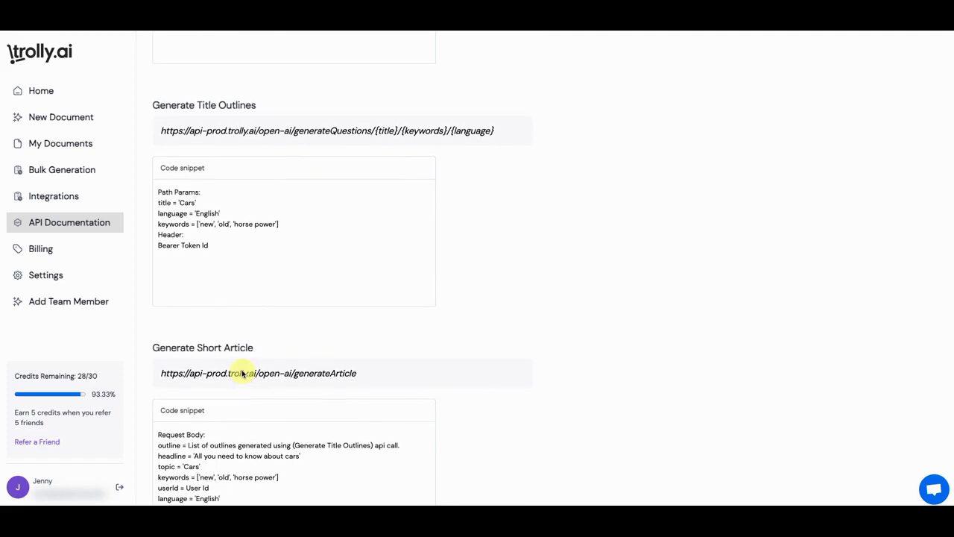
pyautogui.scroll(2, 242, 365)
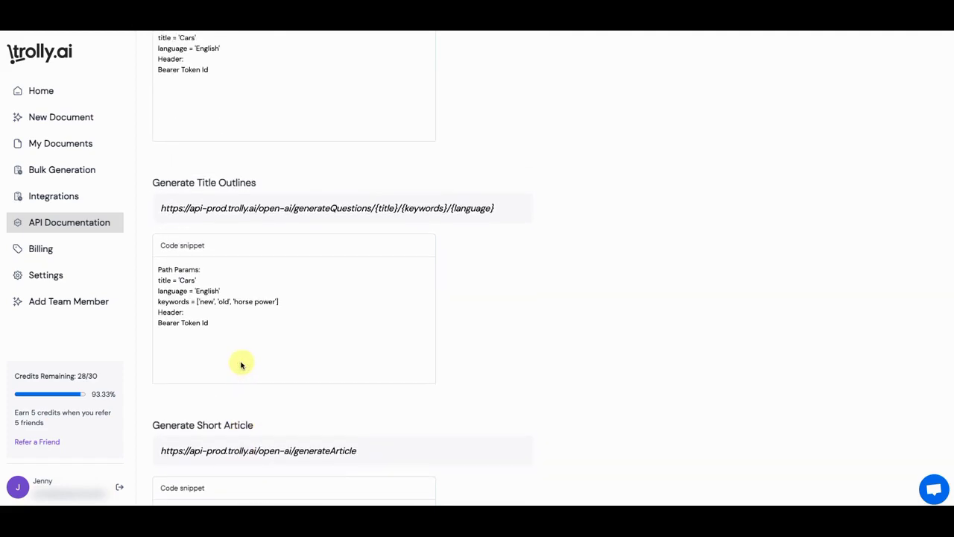
pyautogui.scroll(2, 241, 365)
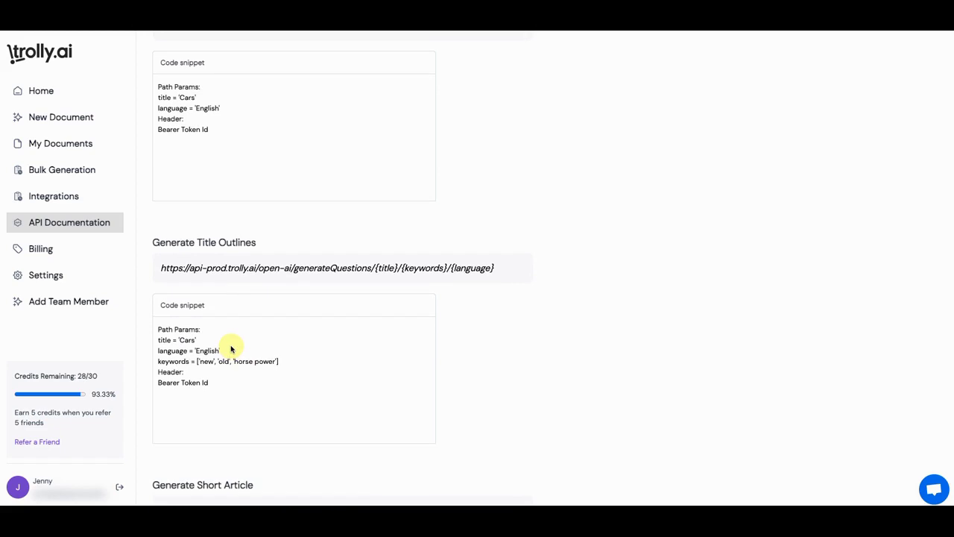
pyautogui.click(43, 93)
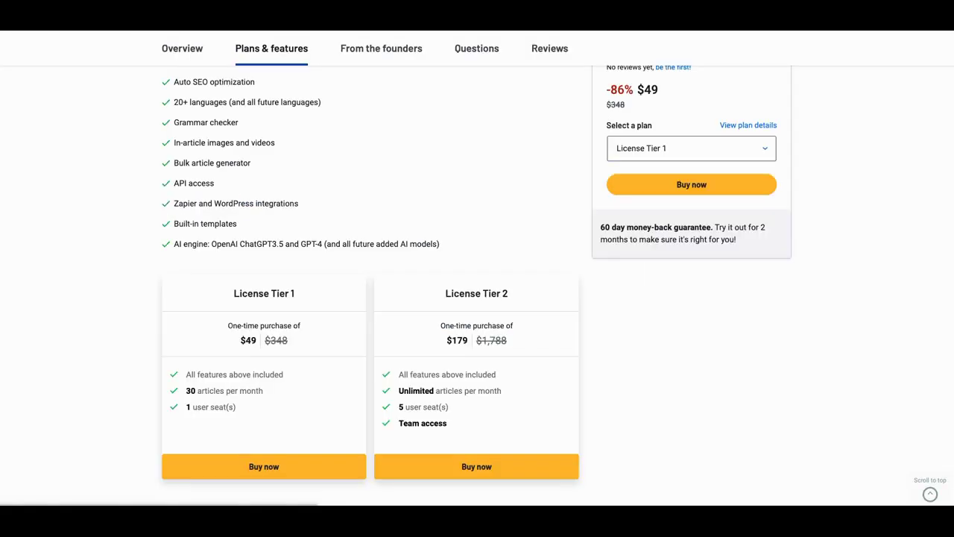
# Step: Switch to Trolly's AppSumo deal page and review its overview, included features and the License Tier 1 and Tier 2 plans
pyautogui.scroll(10, 407, 204)
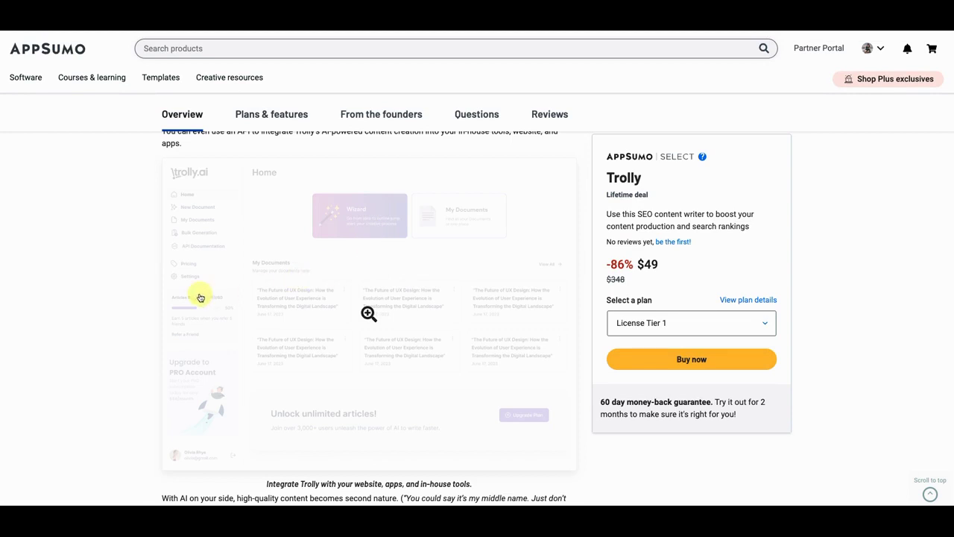
pyautogui.scroll(10, 89, 302)
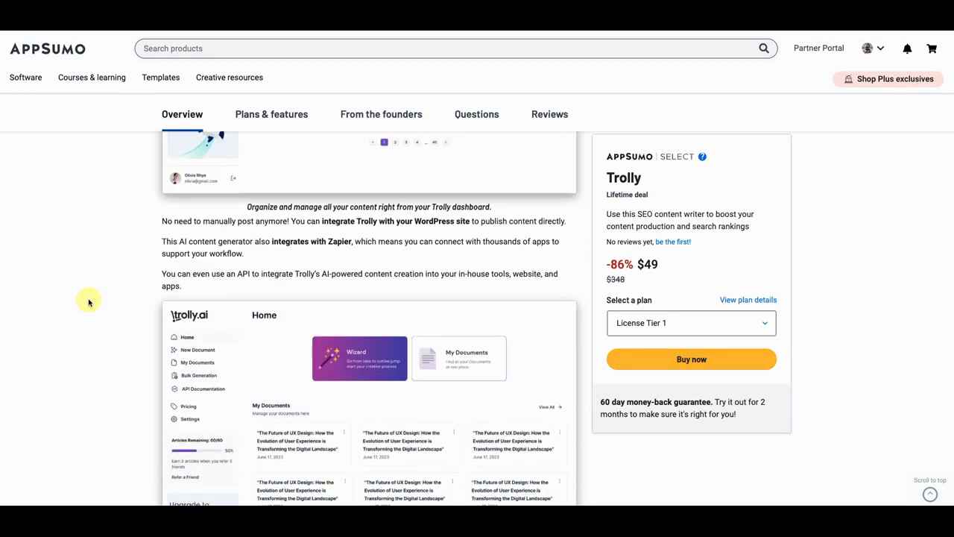
pyautogui.scroll(-5, 89, 302)
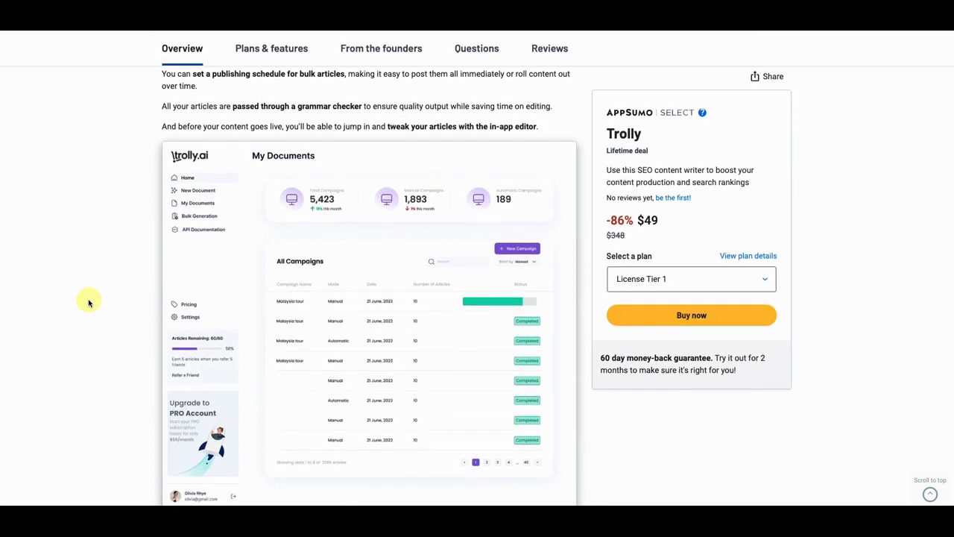
pyautogui.scroll(-1, 89, 302)
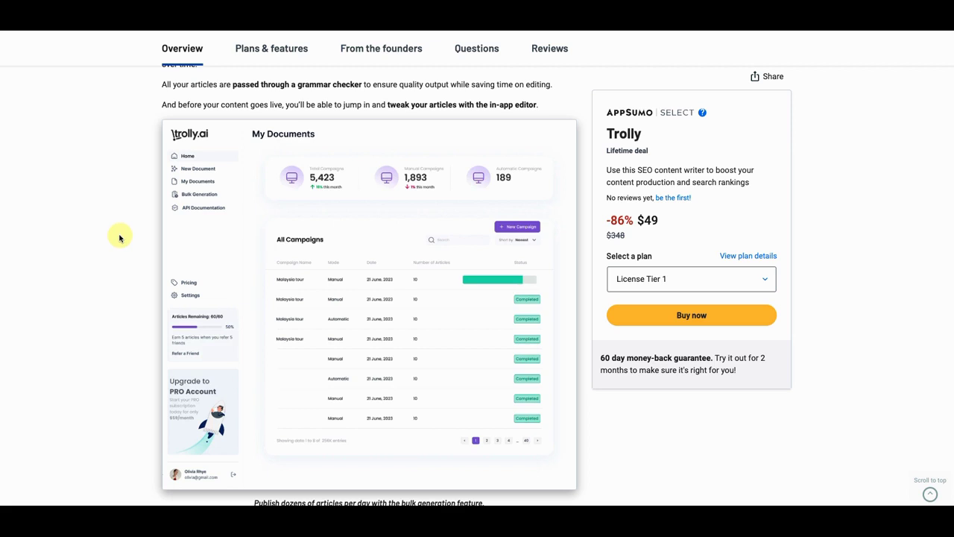
pyautogui.scroll(-10, 119, 237)
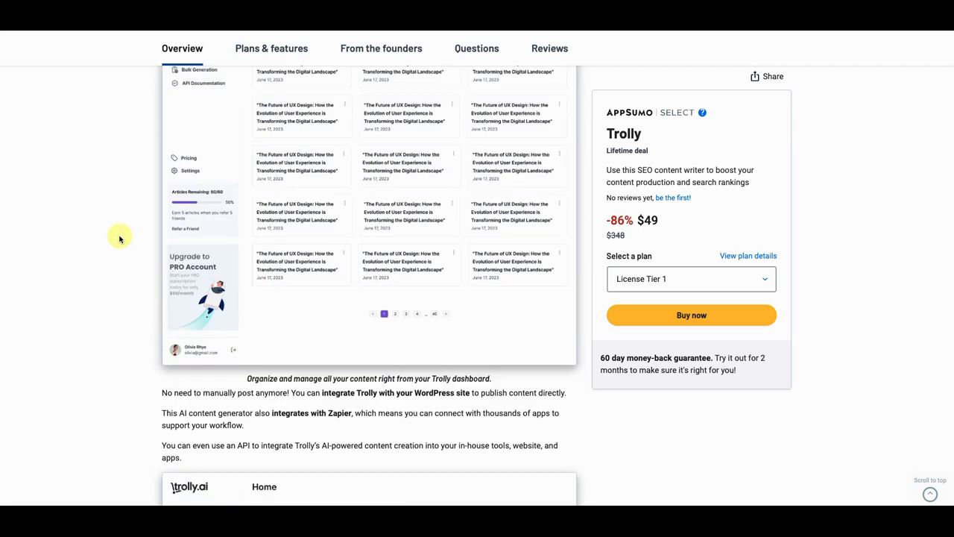
pyautogui.scroll(-15, 119, 237)
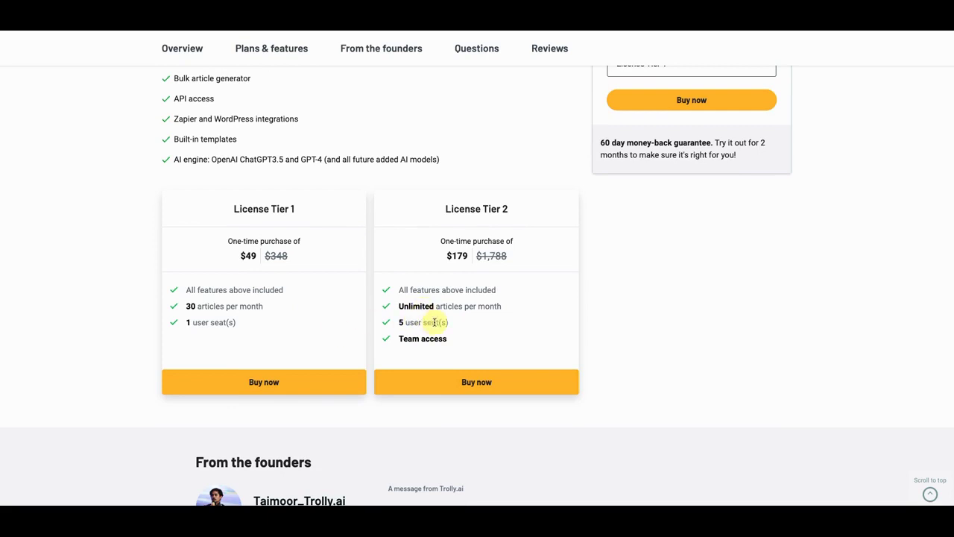
pyautogui.scroll(3, 434, 322)
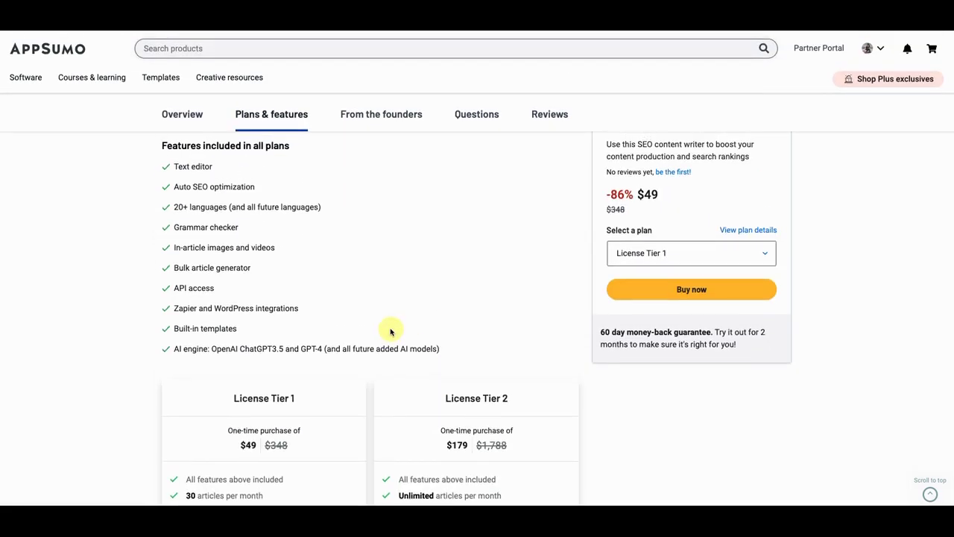
pyautogui.scroll(2, 391, 332)
pyautogui.scroll(1, 391, 331)
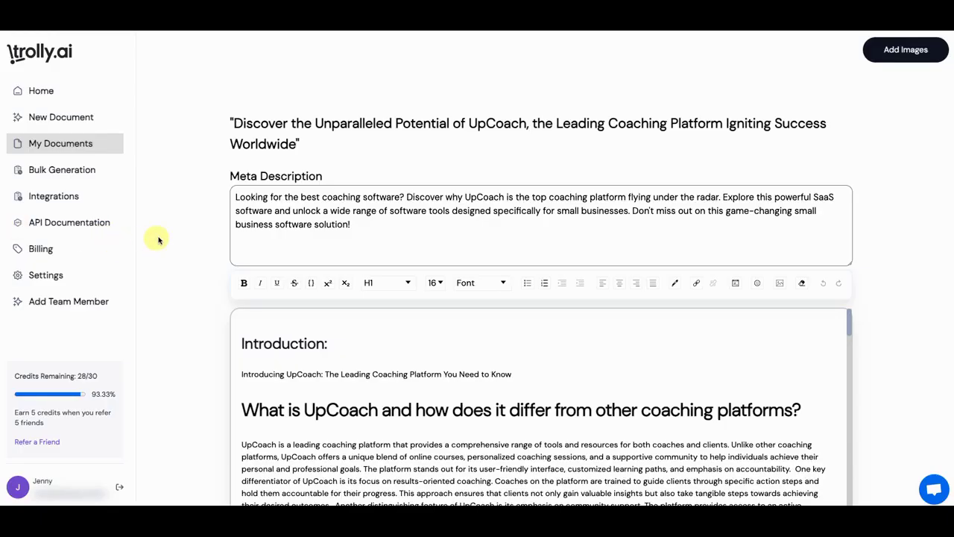
# Step: Switch back to Trolly's UpCoach article, skim its opening section, and view the available integrations
pyautogui.scroll(-2, 199, 226)
pyautogui.scroll(-3, 199, 226)
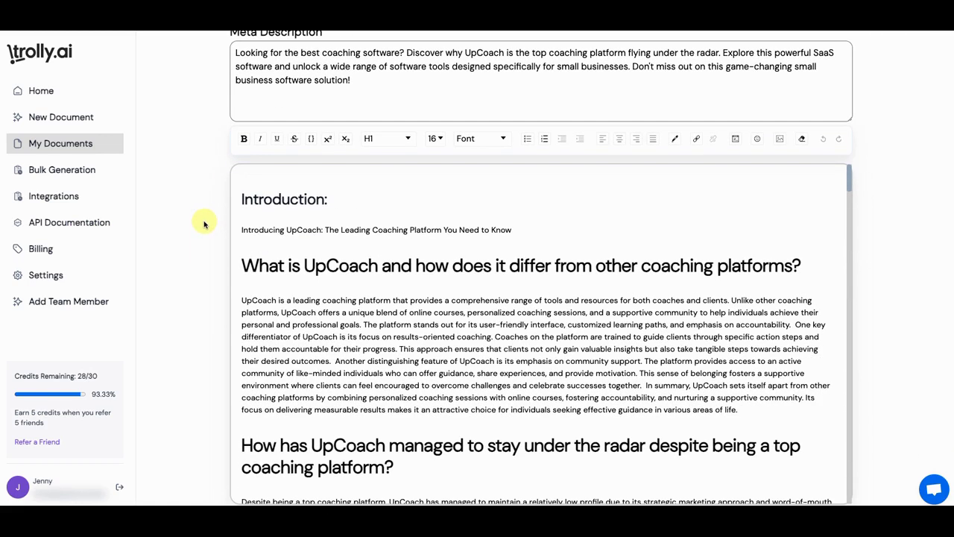
pyautogui.scroll(4, 176, 201)
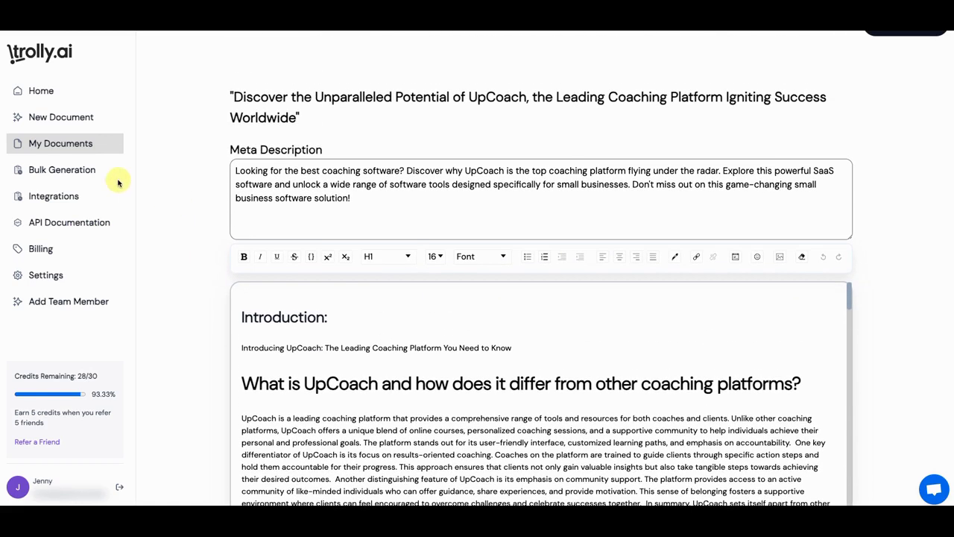
pyautogui.click(53, 198)
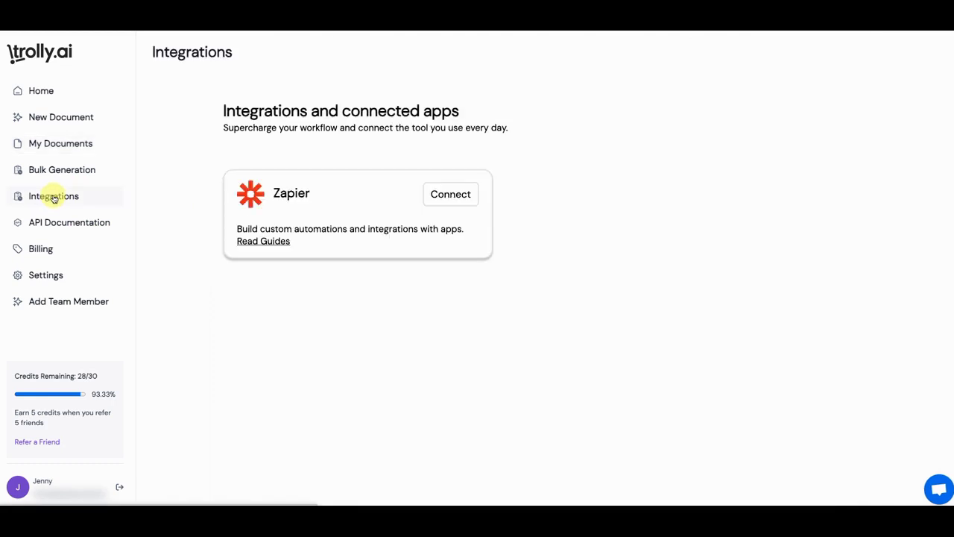
# Step: Open a new bulk generation campaign and examine the form's article count, language, mode and template options
pyautogui.click(68, 170)
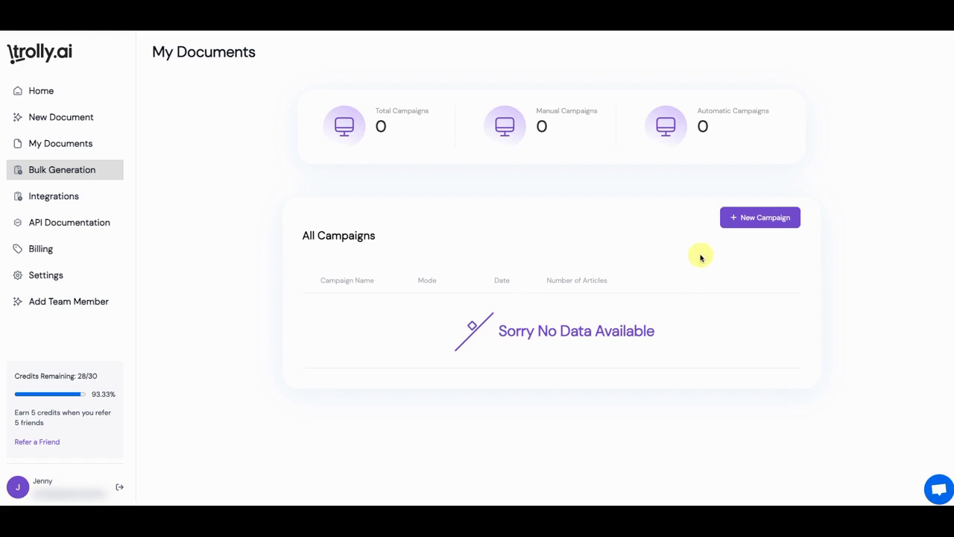
pyautogui.click(764, 222)
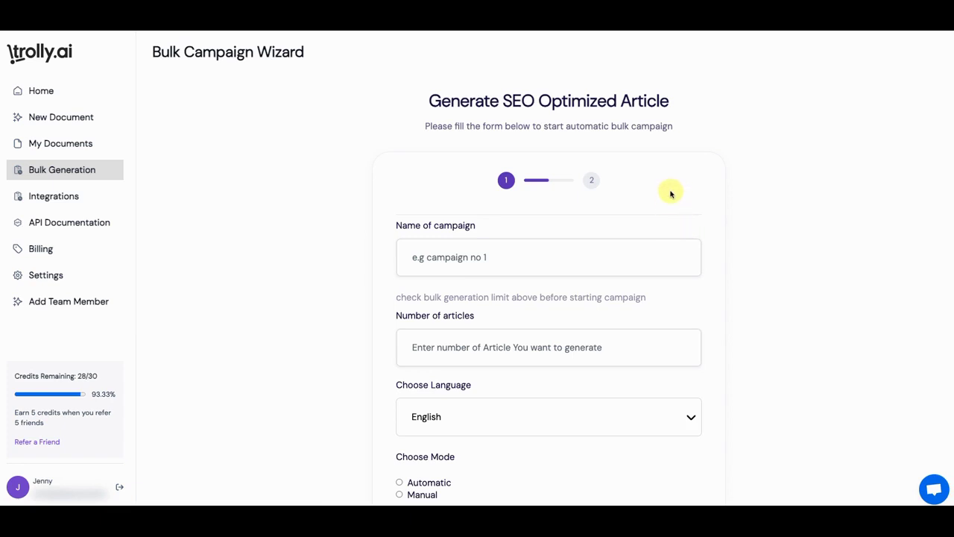
pyautogui.scroll(-1, 669, 195)
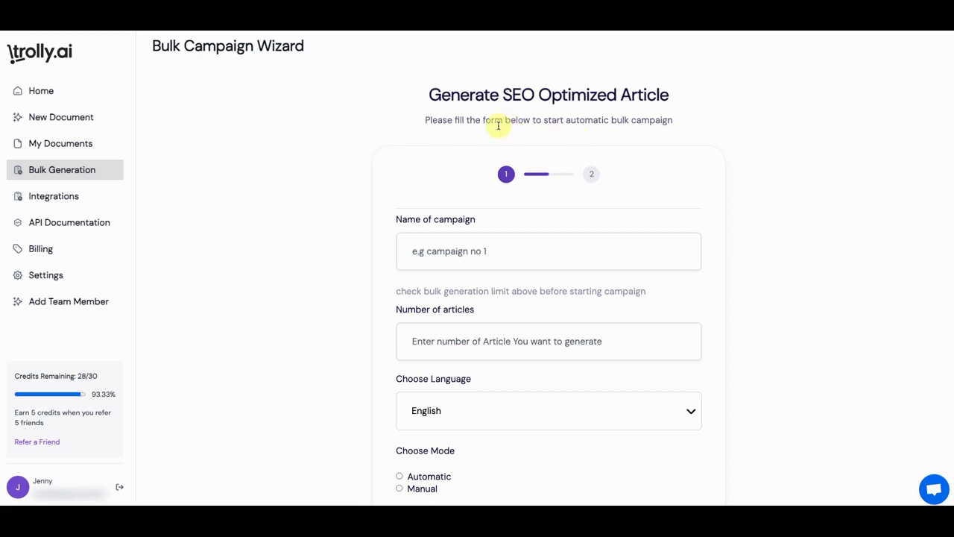
pyautogui.scroll(-3, 511, 158)
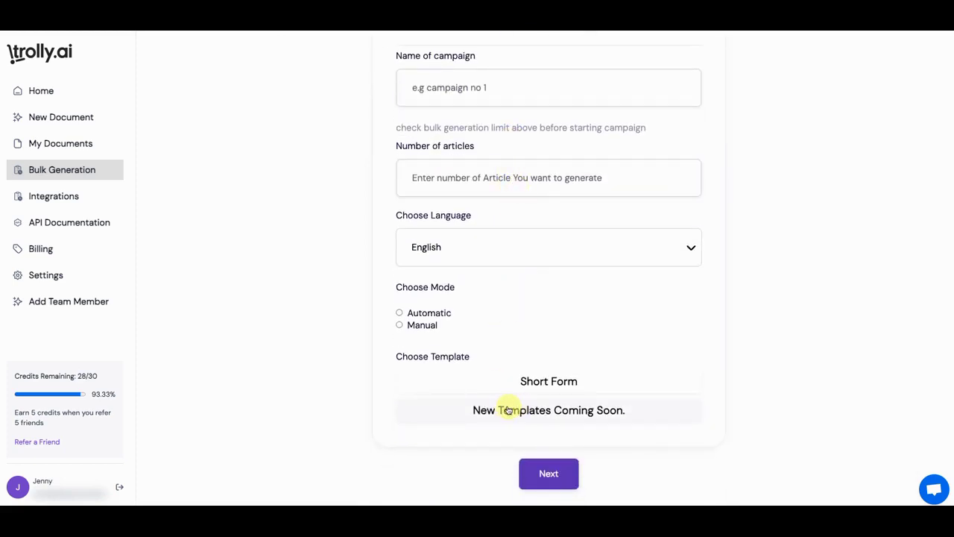
pyautogui.scroll(1, 509, 393)
pyautogui.scroll(-1, 511, 395)
pyautogui.scroll(3, 519, 401)
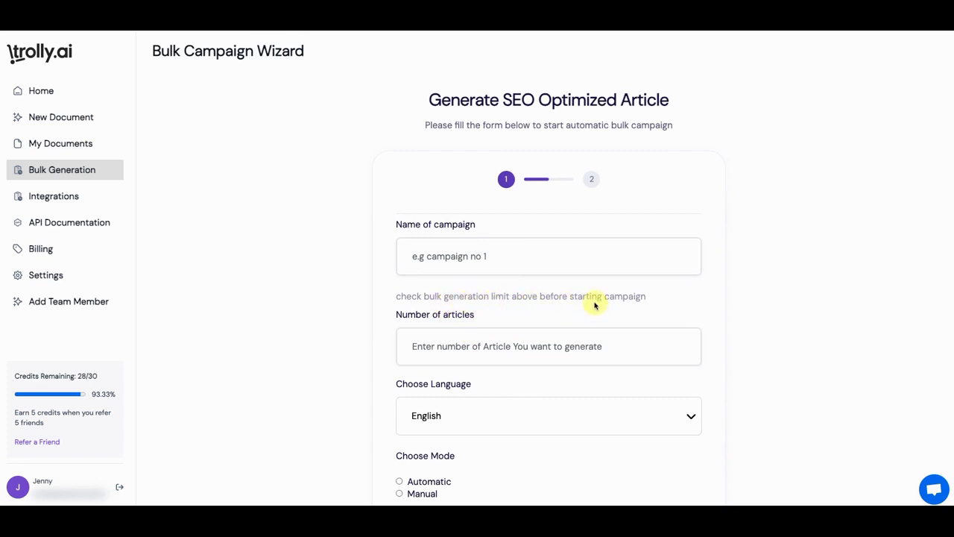
pyautogui.scroll(-3, 539, 283)
pyautogui.scroll(2, 538, 287)
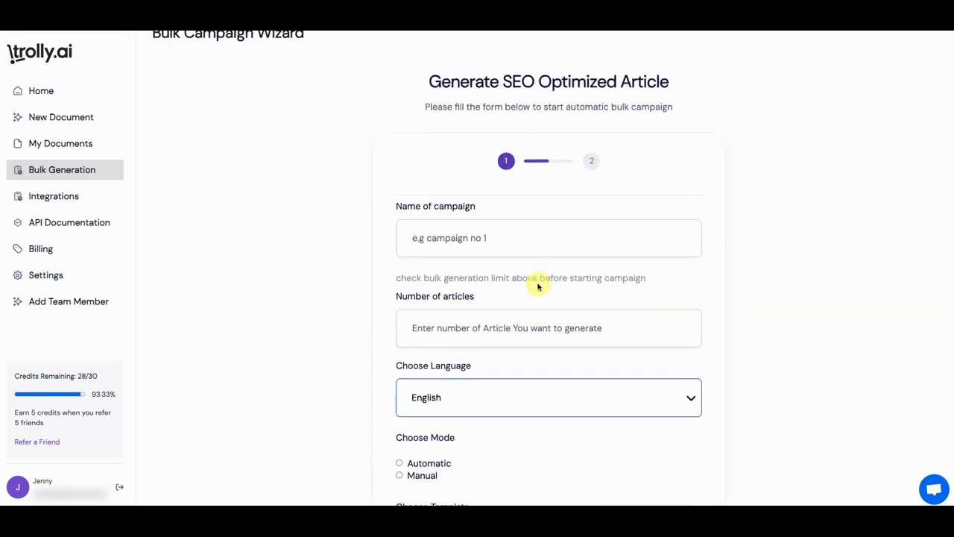
pyautogui.scroll(1, 538, 286)
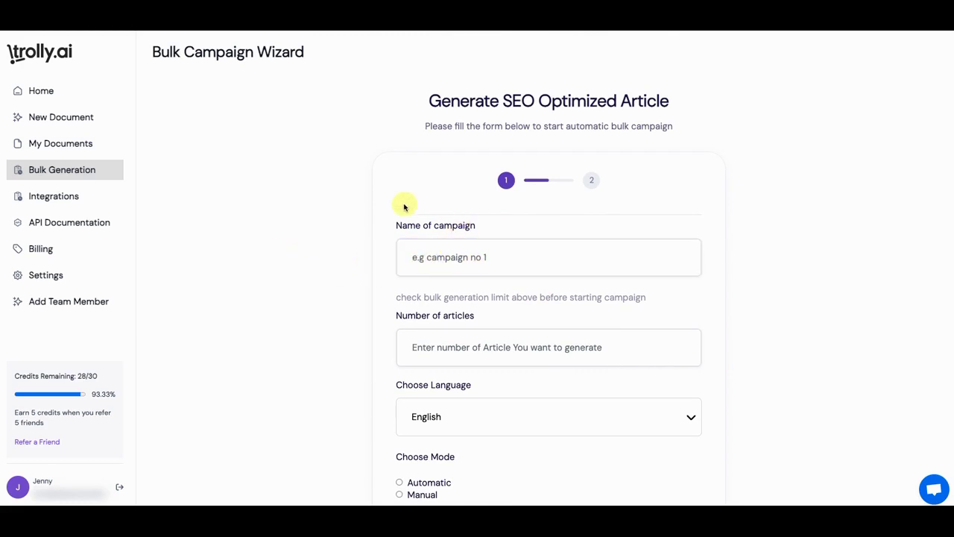
# Step: View the saved documents and examine the new document wizard's topic, keyword, language and template options
pyautogui.click(53, 145)
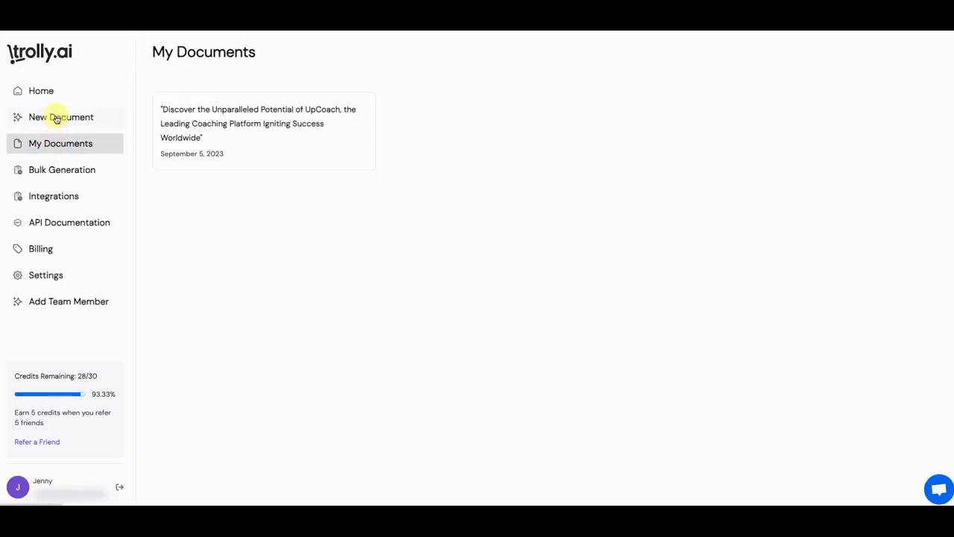
pyautogui.click(58, 118)
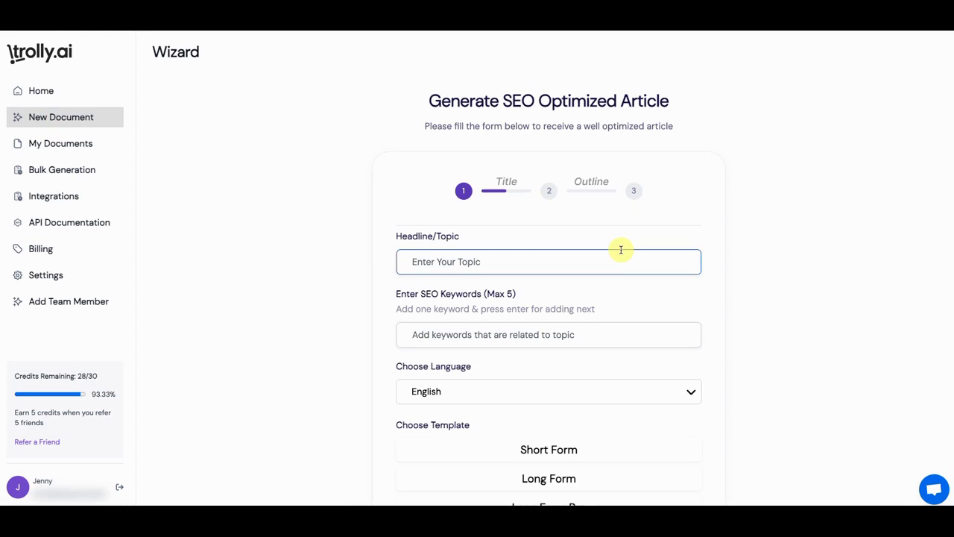
pyautogui.scroll(-3, 618, 274)
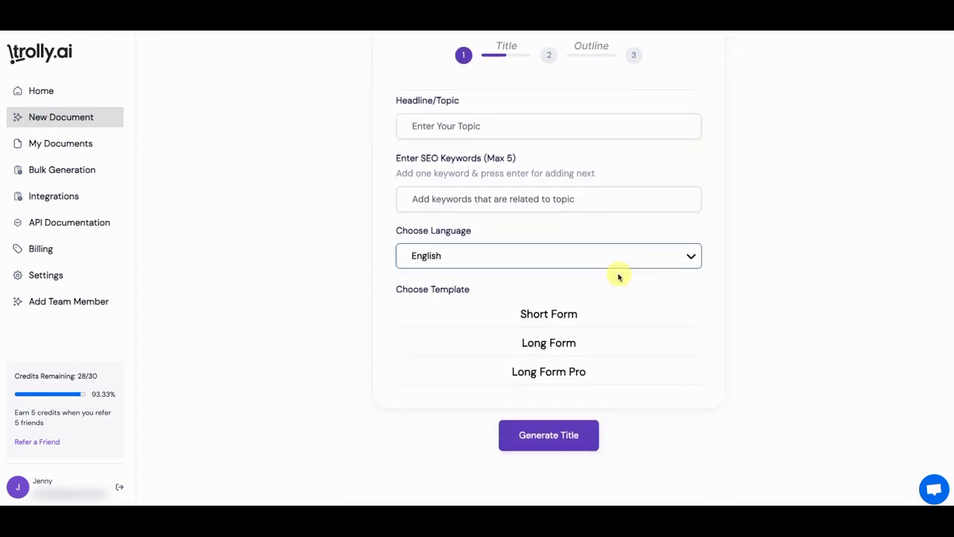
pyautogui.scroll(1, 618, 275)
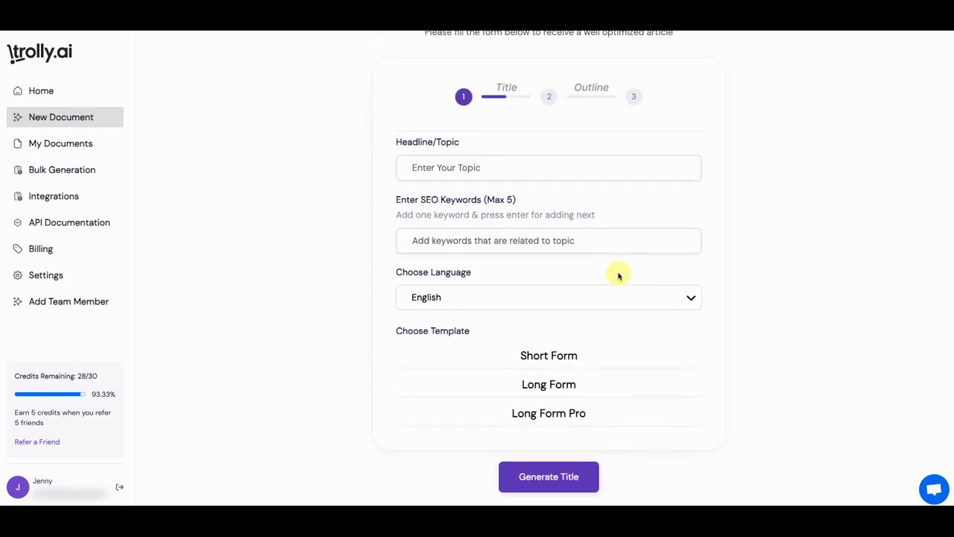
pyautogui.scroll(1, 416, 210)
pyautogui.scroll(1, 415, 210)
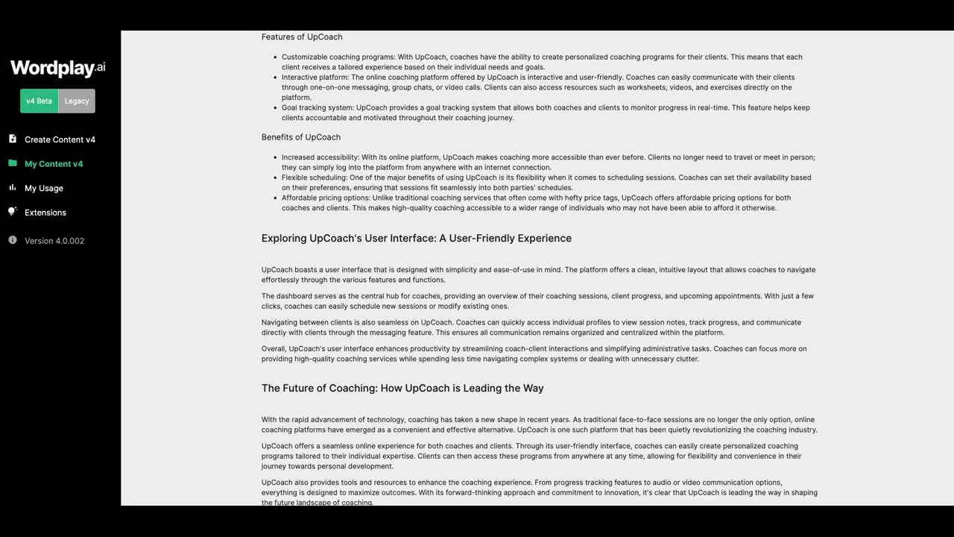
# Step: Glance at the Wordplay article, and recheck the features and license tiers on Trolly's AppSumo deal page
pyautogui.scroll(3, 174, 113)
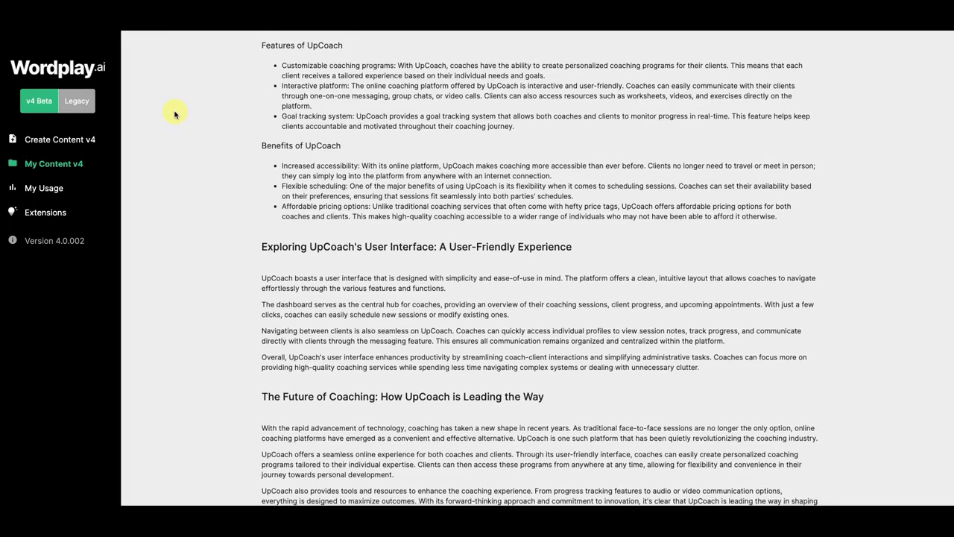
pyautogui.scroll(-1, 166, 106)
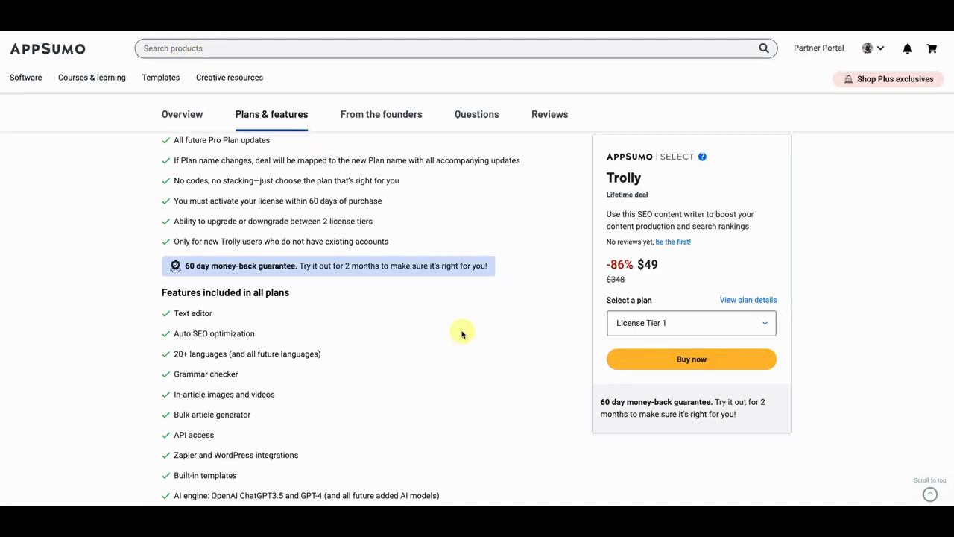
pyautogui.scroll(-1, 461, 334)
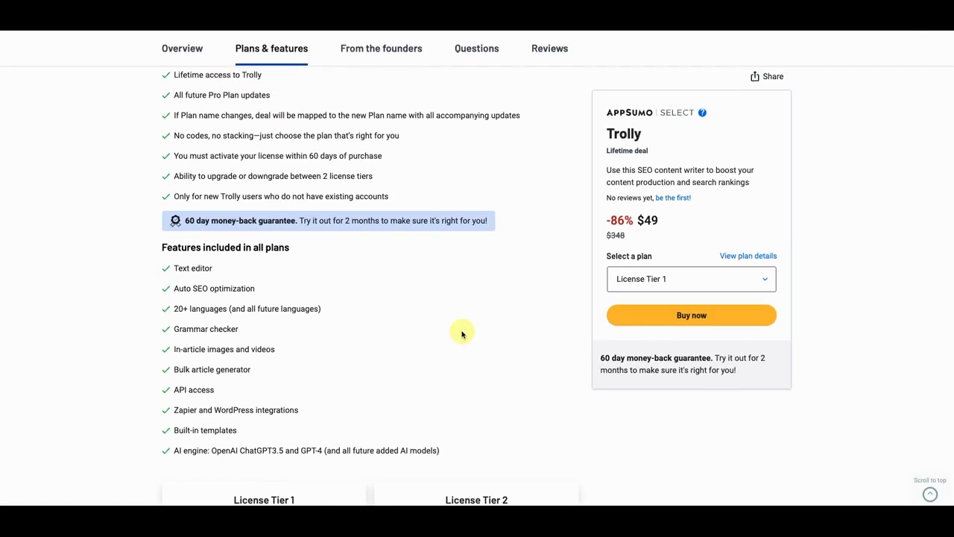
pyautogui.scroll(-1, 462, 334)
pyautogui.scroll(-1, 462, 334)
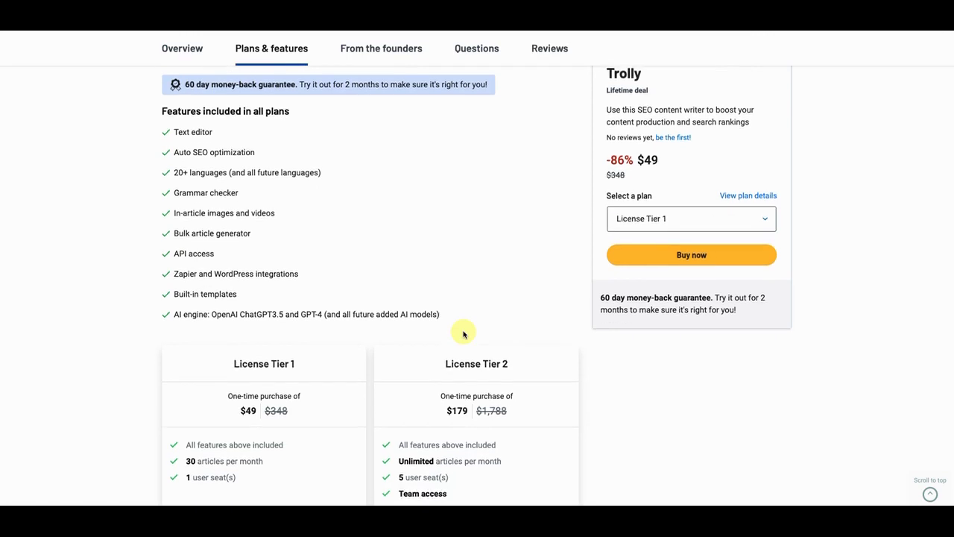
pyautogui.scroll(-2, 462, 334)
pyautogui.scroll(1, 462, 334)
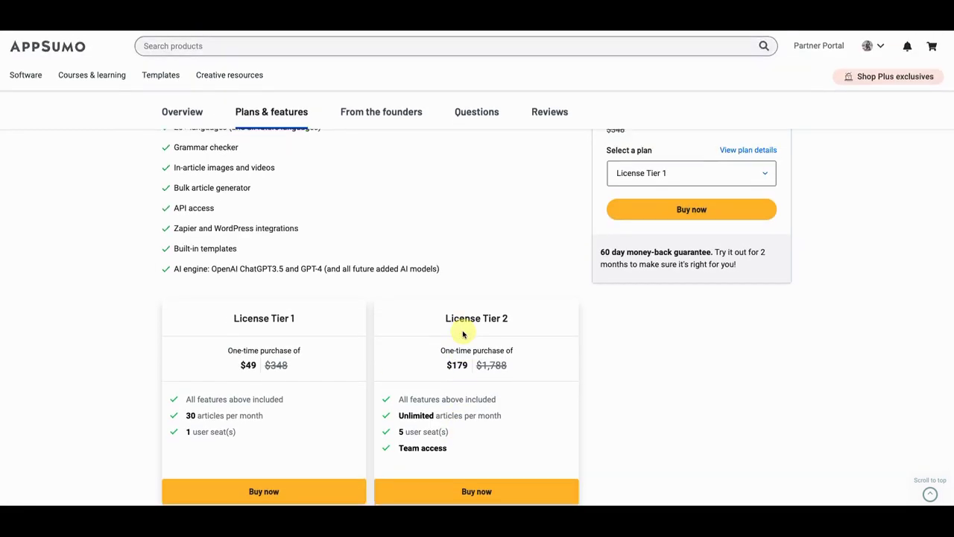
pyautogui.scroll(-1, 462, 334)
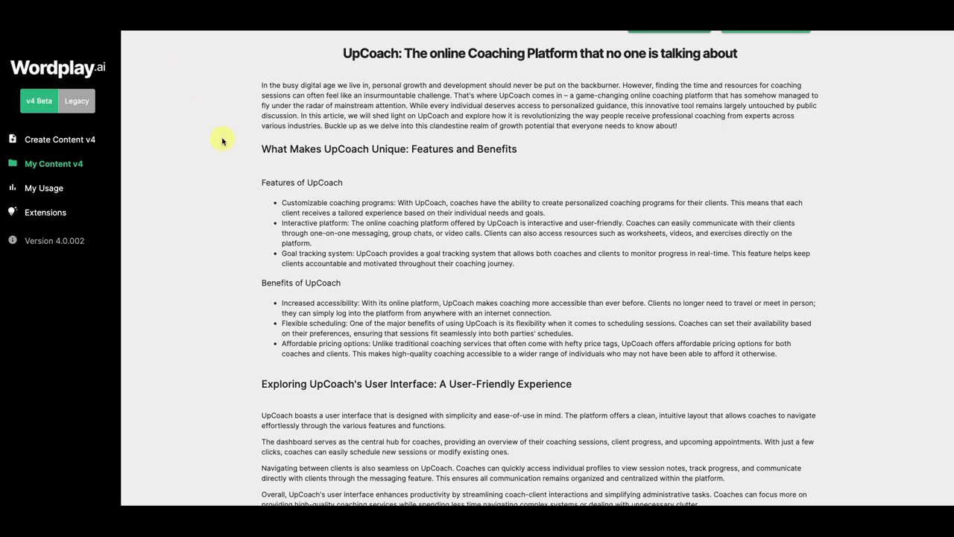
# Step: Switch to the Wordplay article and read it from the features and benefits section to the Power of Technology section
pyautogui.moveTo(313, 264)
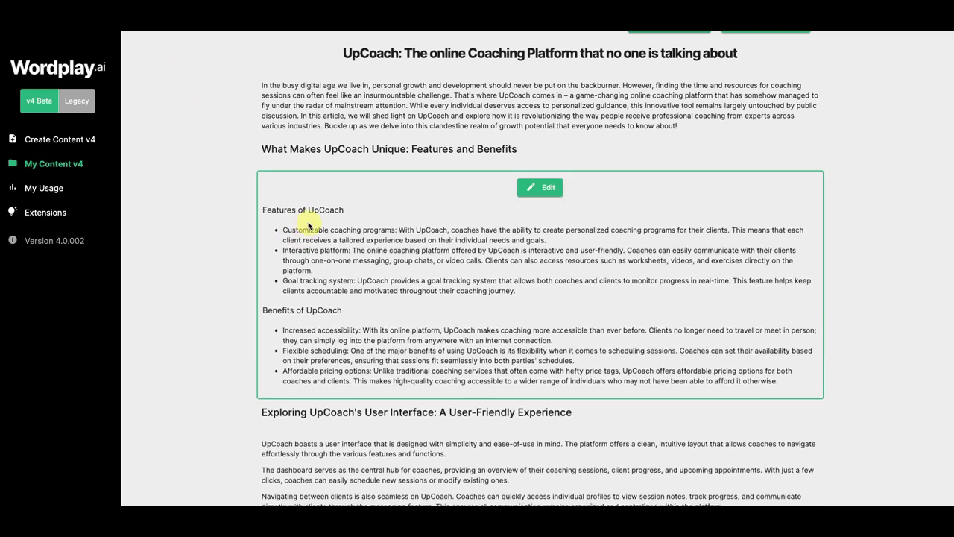
pyautogui.scroll(-1, 372, 241)
pyautogui.scroll(-2, 391, 242)
pyautogui.scroll(-3, 390, 242)
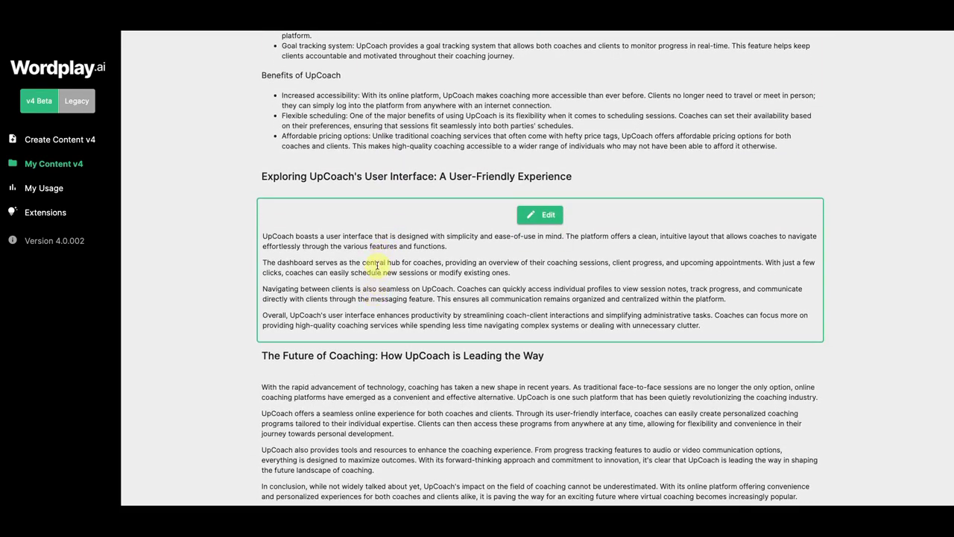
pyautogui.scroll(-2, 388, 263)
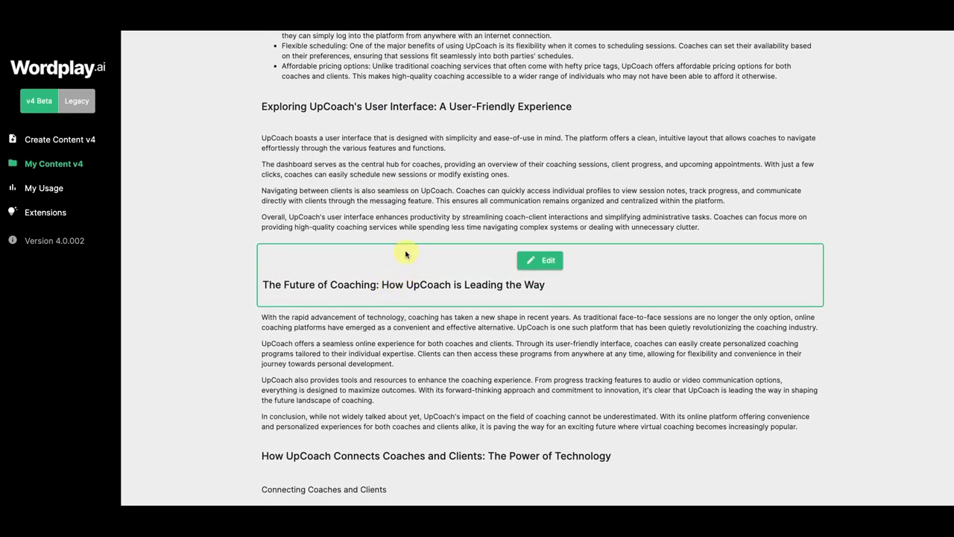
pyautogui.scroll(-1, 405, 255)
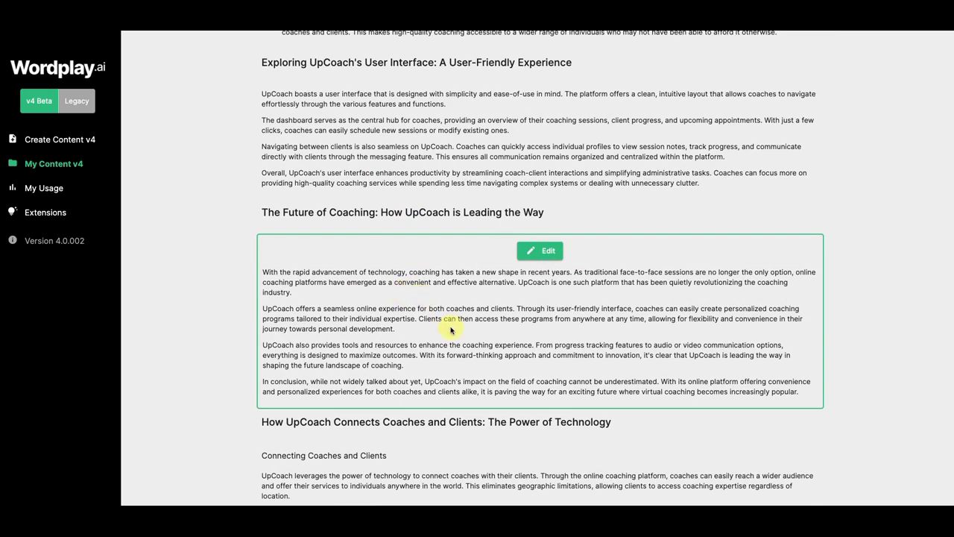
pyautogui.scroll(-1, 452, 332)
pyautogui.scroll(-1, 453, 339)
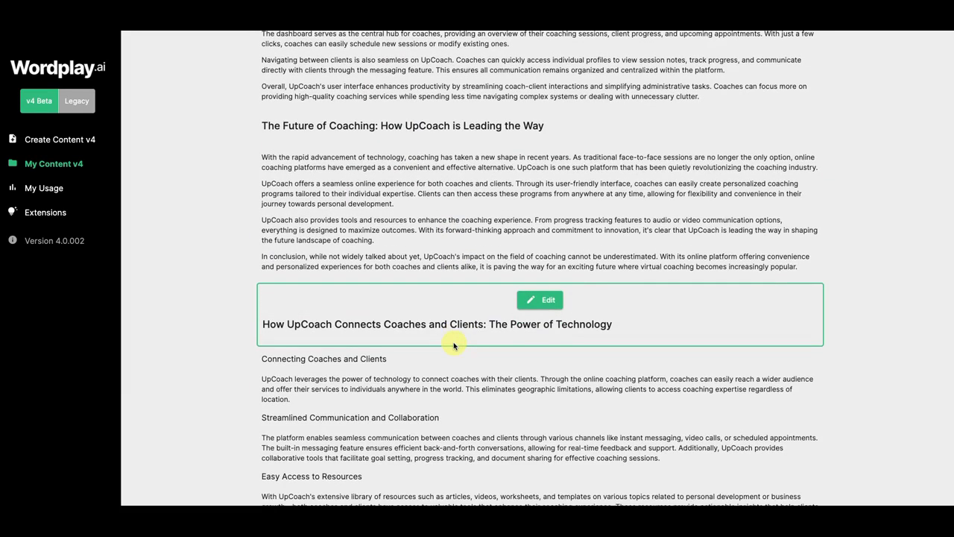
pyautogui.scroll(-1, 452, 351)
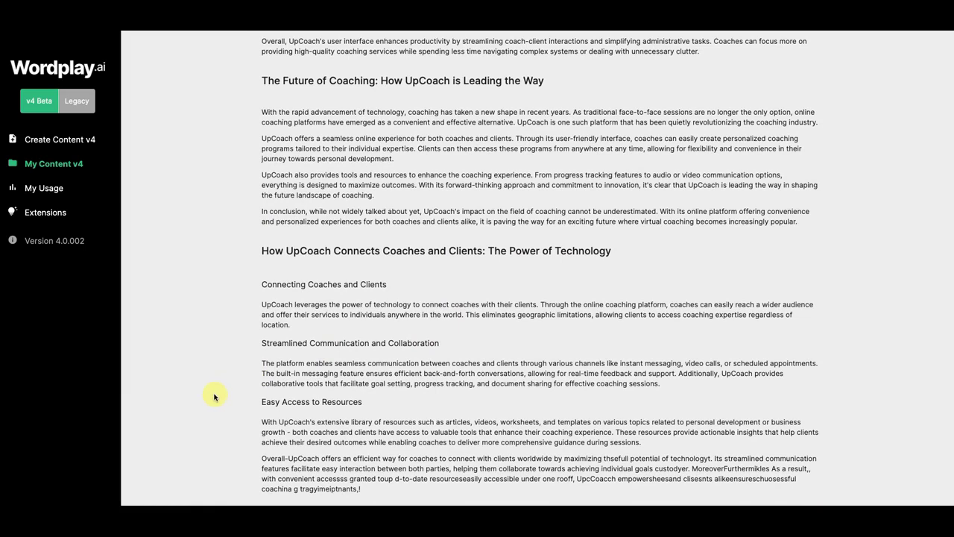
pyautogui.scroll(-1, 276, 462)
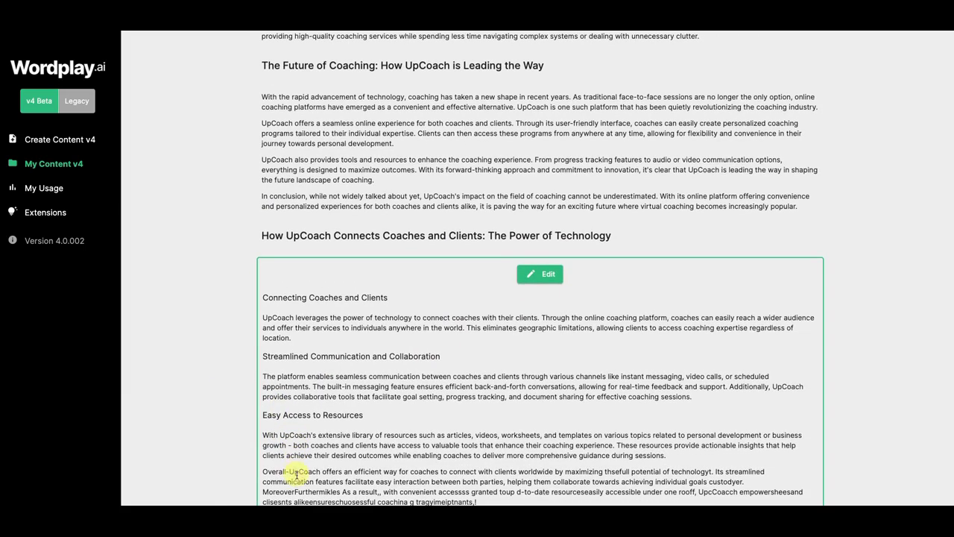